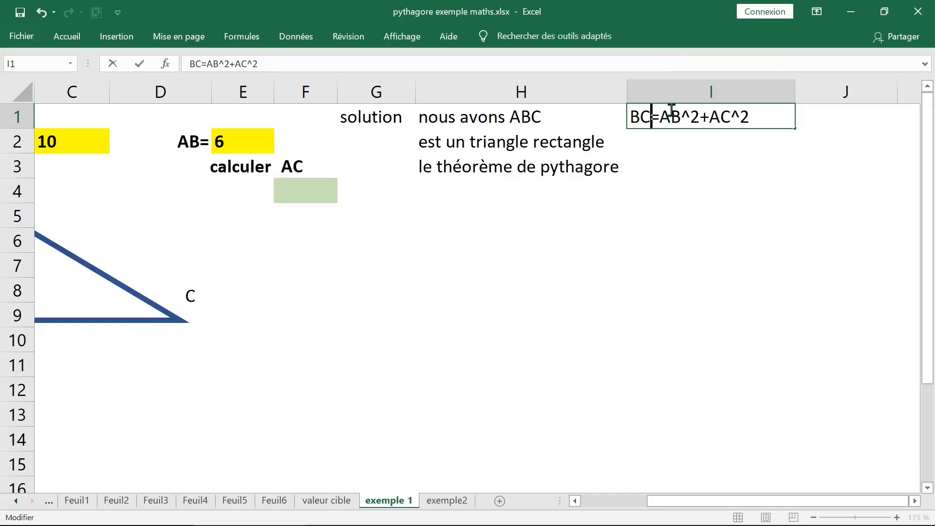
- Complete the Pythagorean equation in cell I1 with superscript squares so it reads BC²=AB²+AC²
text(²)
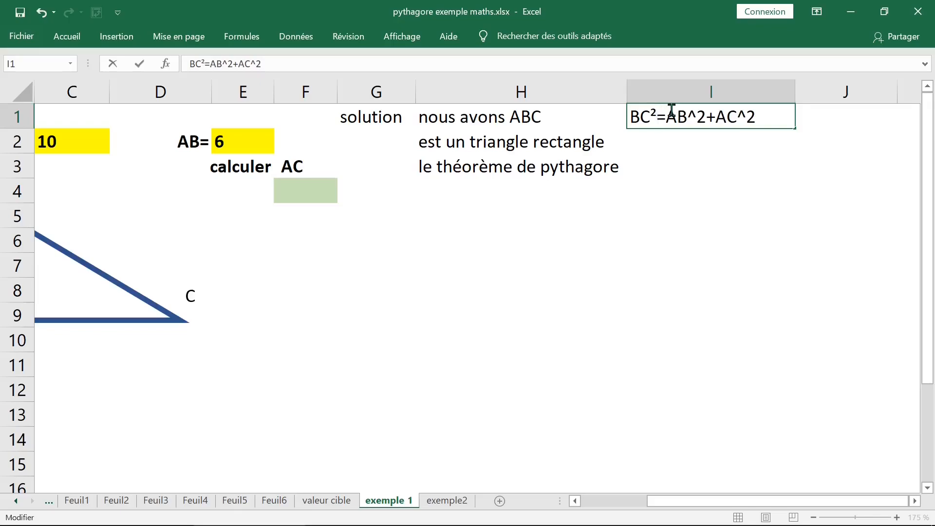
drag(688, 114, 702, 114)
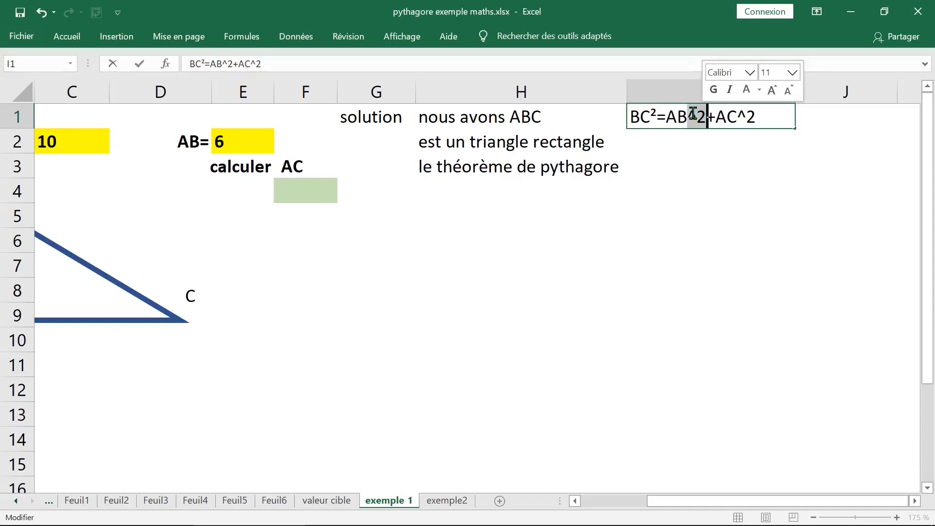
text(²)
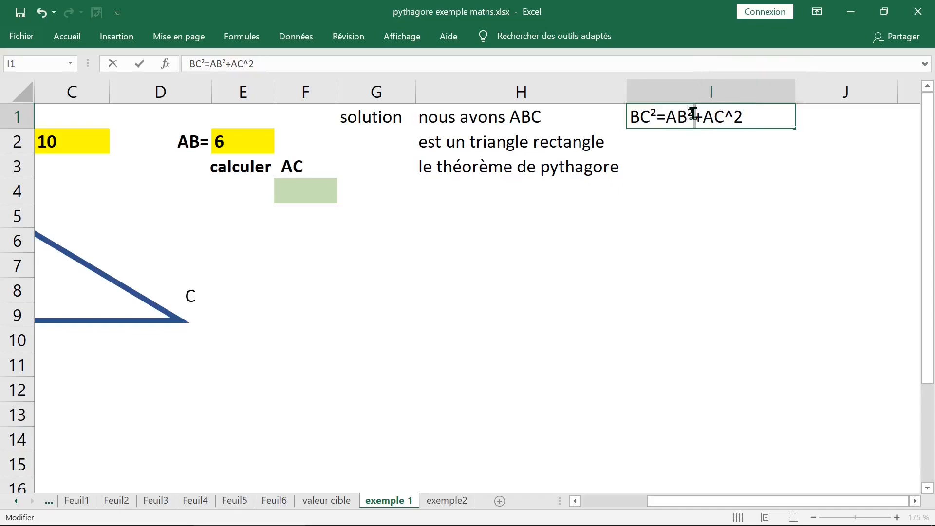
drag(725, 113, 740, 113)
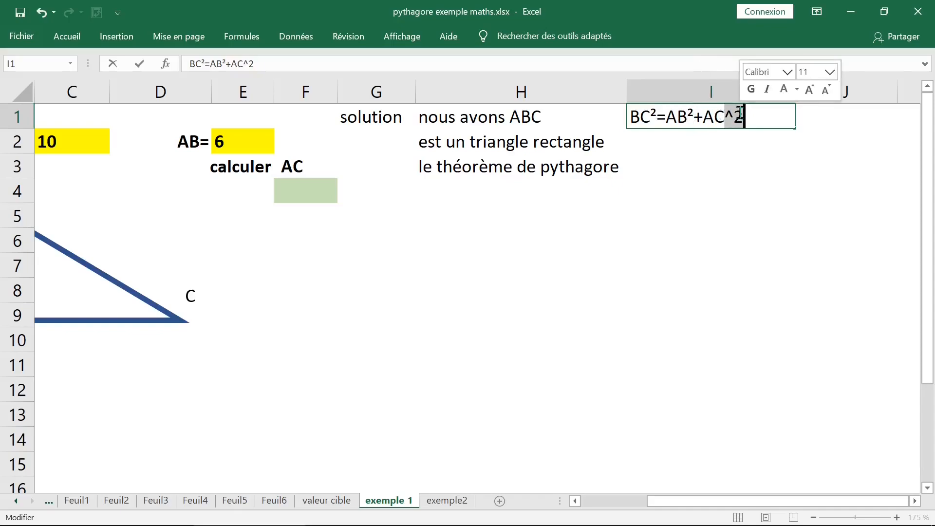
text(²)
click(723, 194)
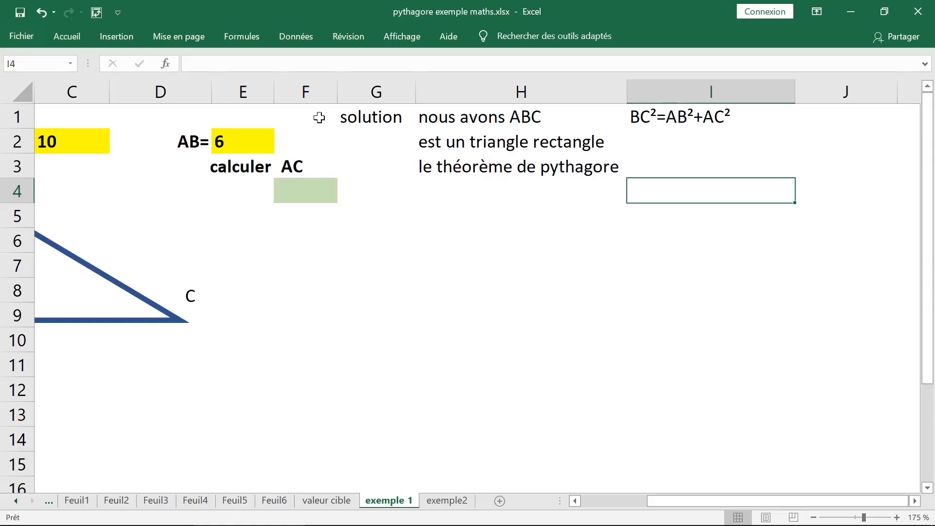
- Enter the rearranged equation AB²+AC²-BC²=0 in cell I2 as text
click(159, 93)
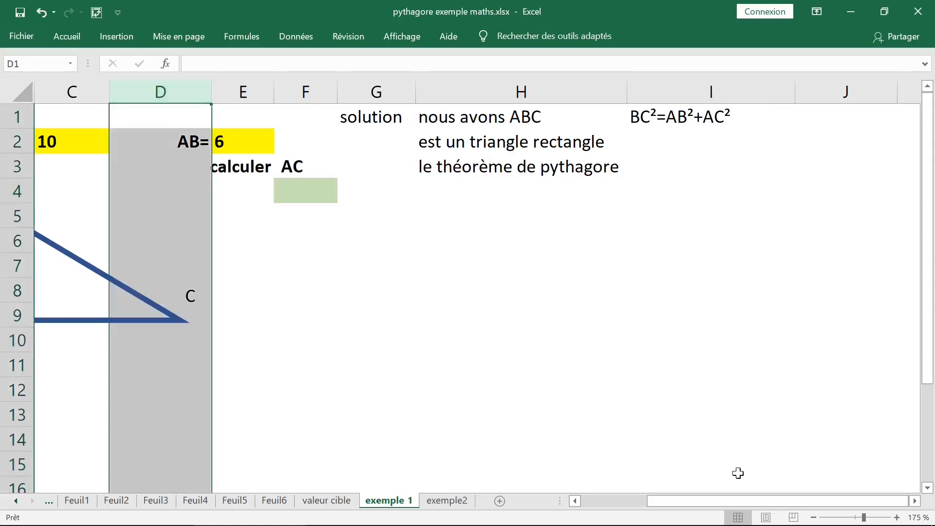
click(814, 518)
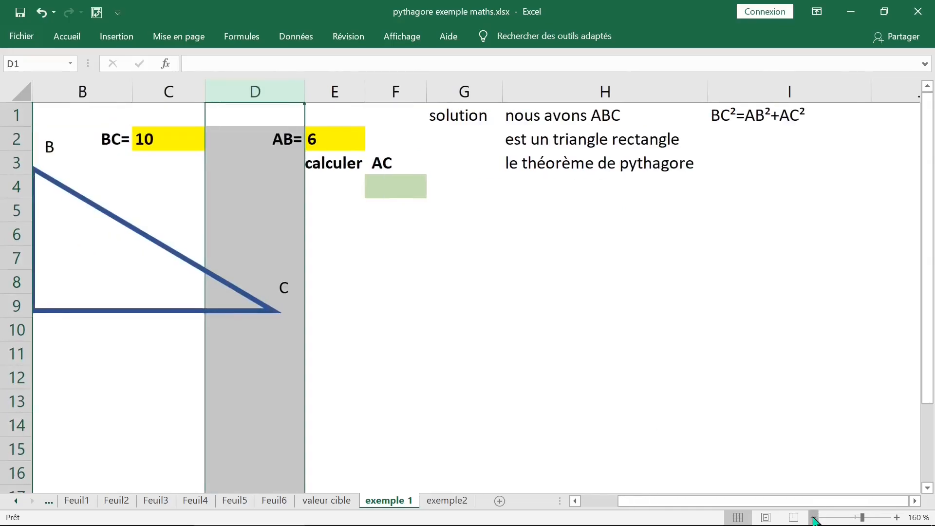
click(814, 518)
click(814, 518)
click(732, 115)
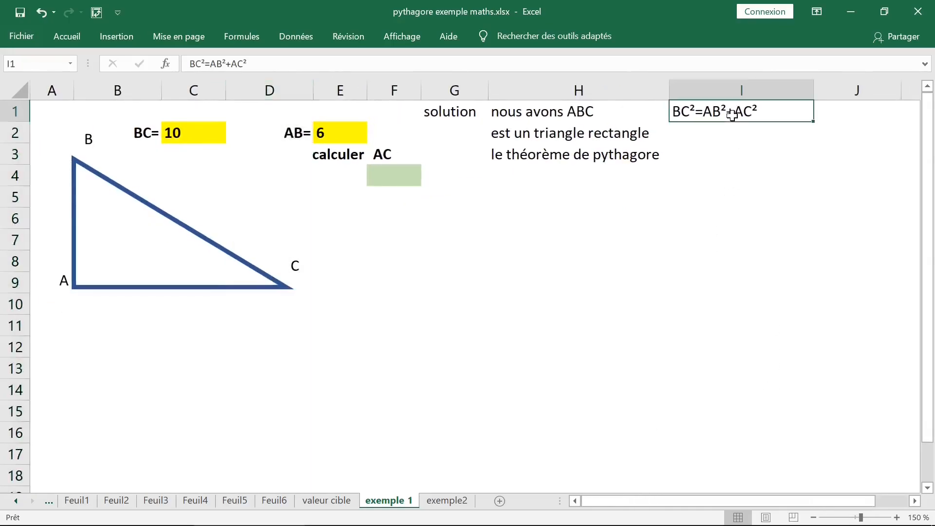
click(726, 136)
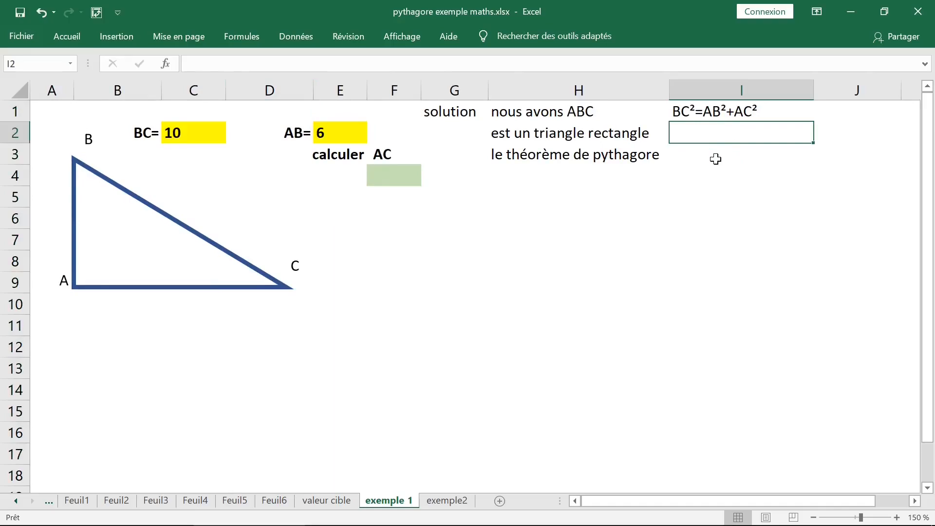
text(AB)
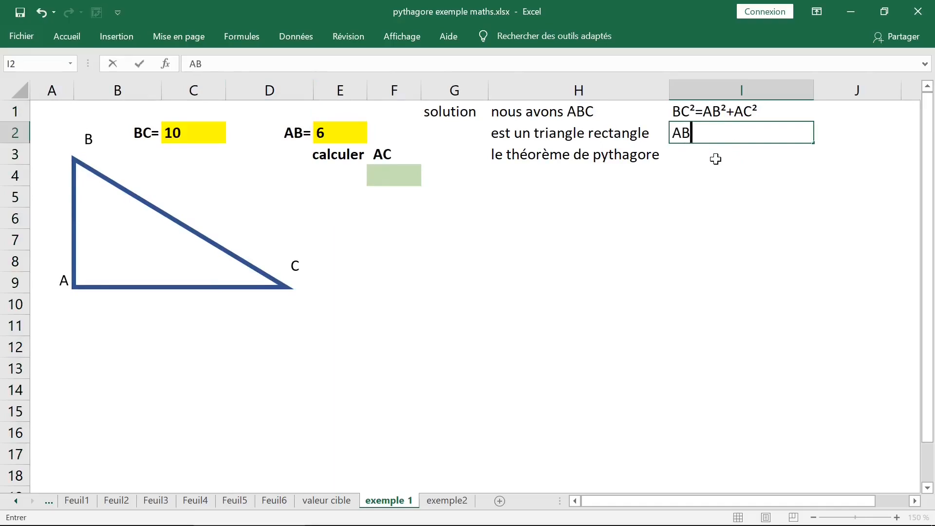
text(²+AC²-BC)
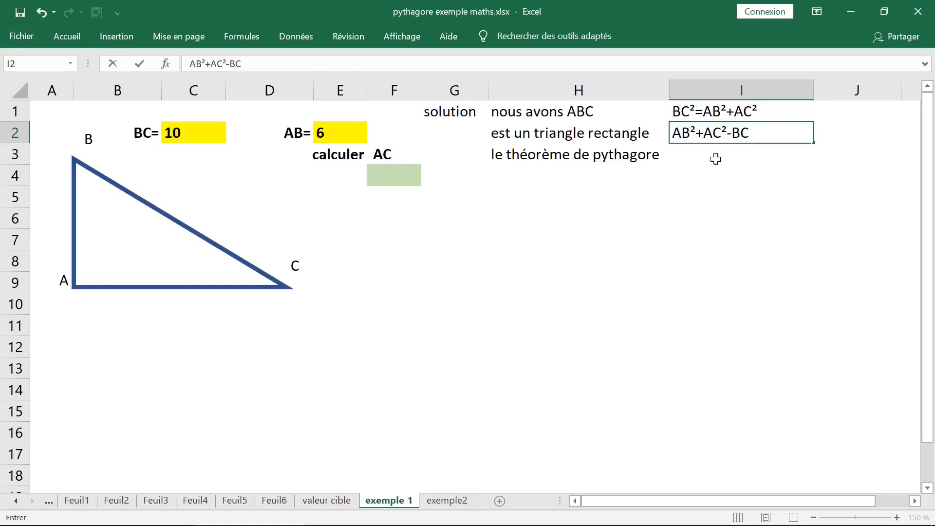
text(²=0)
click(741, 194)
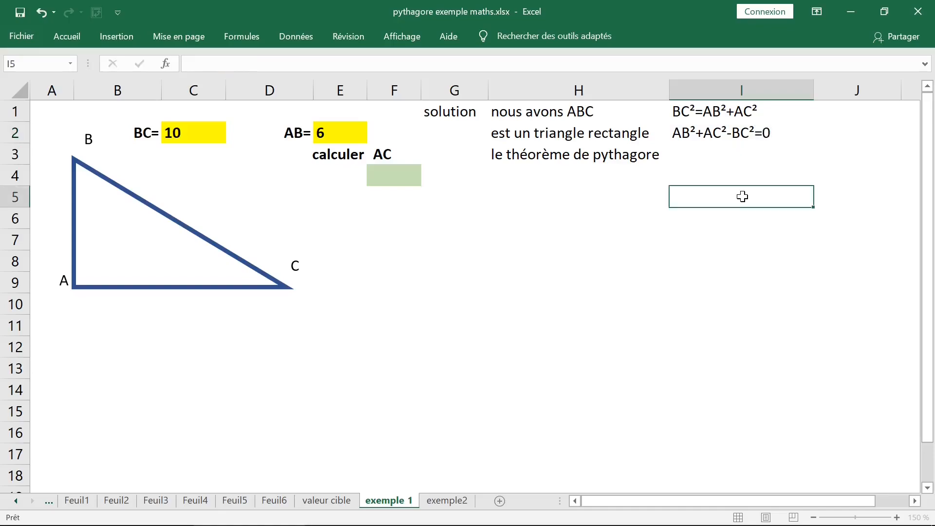
- Enter the equation with the known side lengths substituted, 6²+AC²-10²=0, in cell I3
click(732, 136)
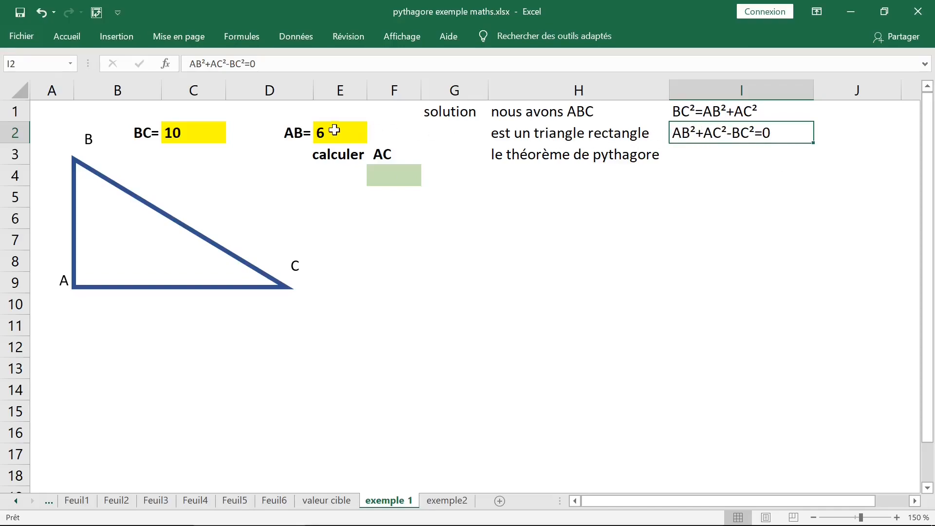
click(710, 162)
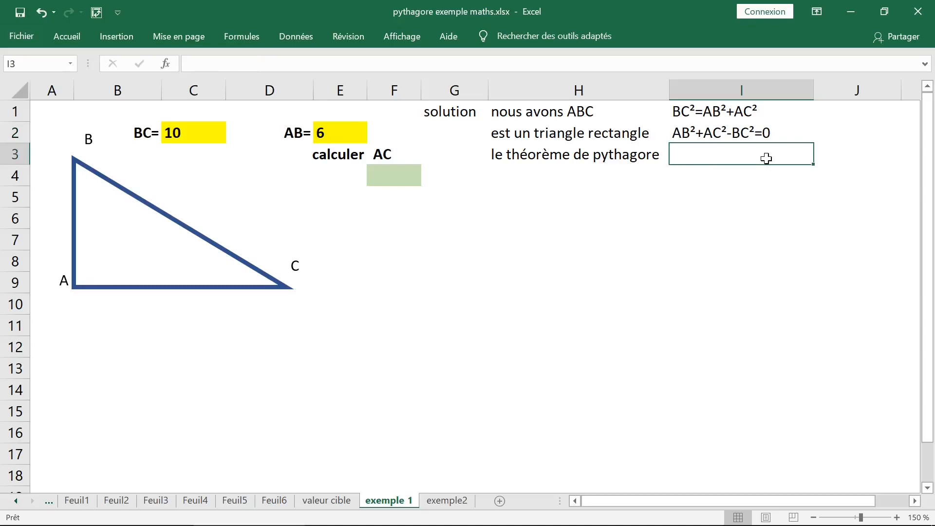
text(6²2)
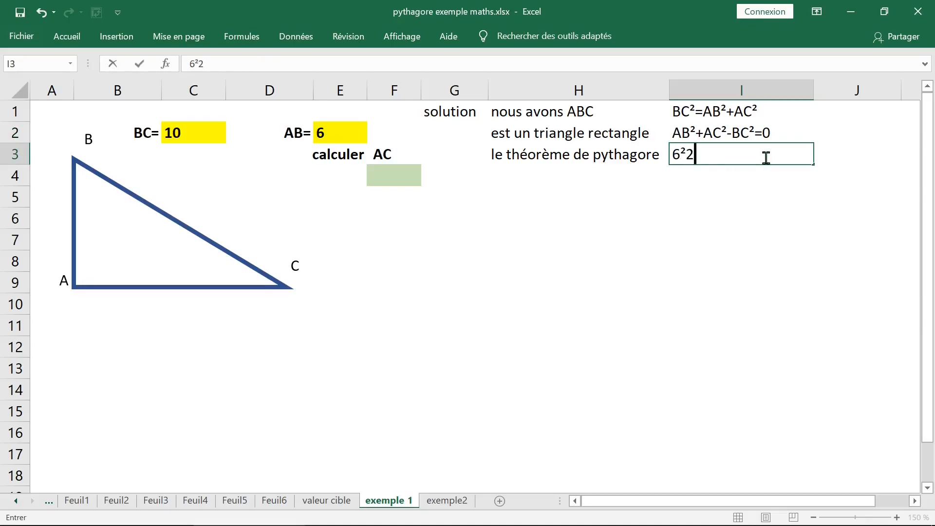
key(BackSpace)
text(+AC²=)
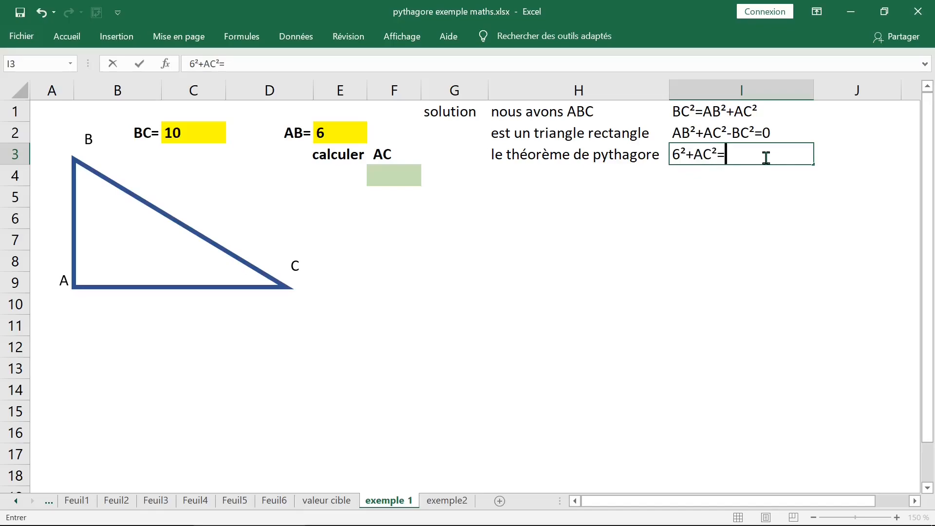
key(BackSpace)
text(-10²=0)
click(735, 190)
click(724, 154)
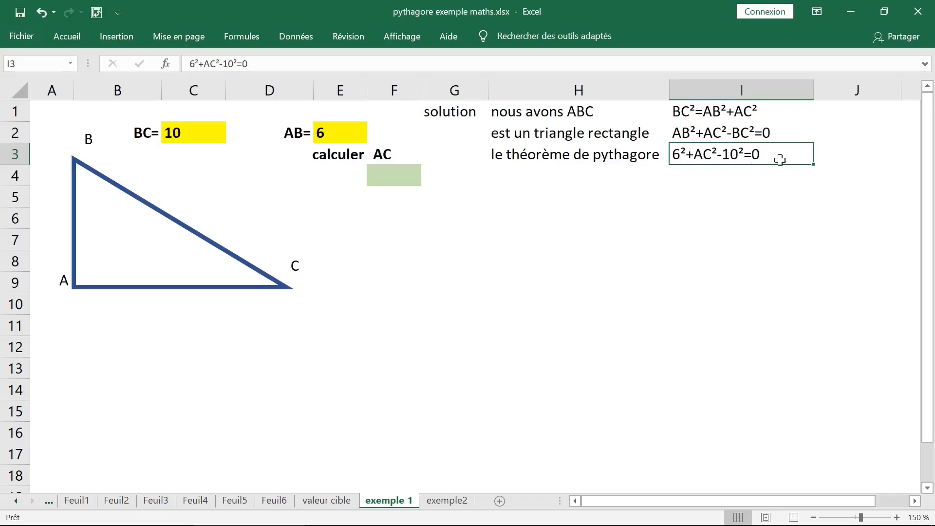
- Enter AC=x in cell I4 to define the unknown side
click(760, 177)
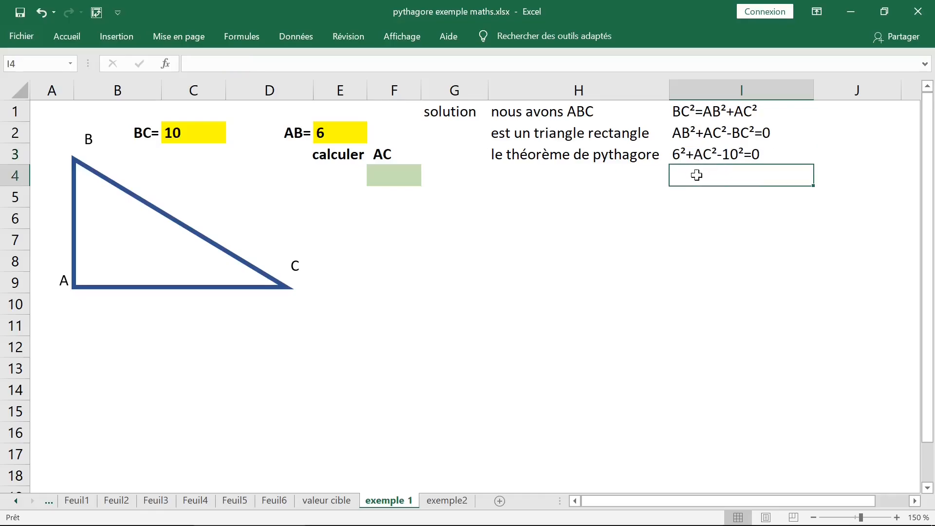
text(AC=)
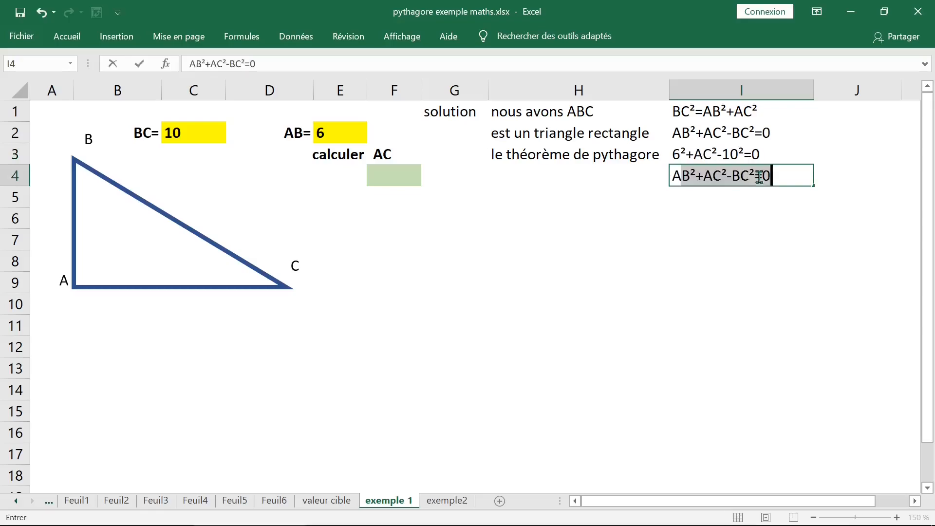
text(x)
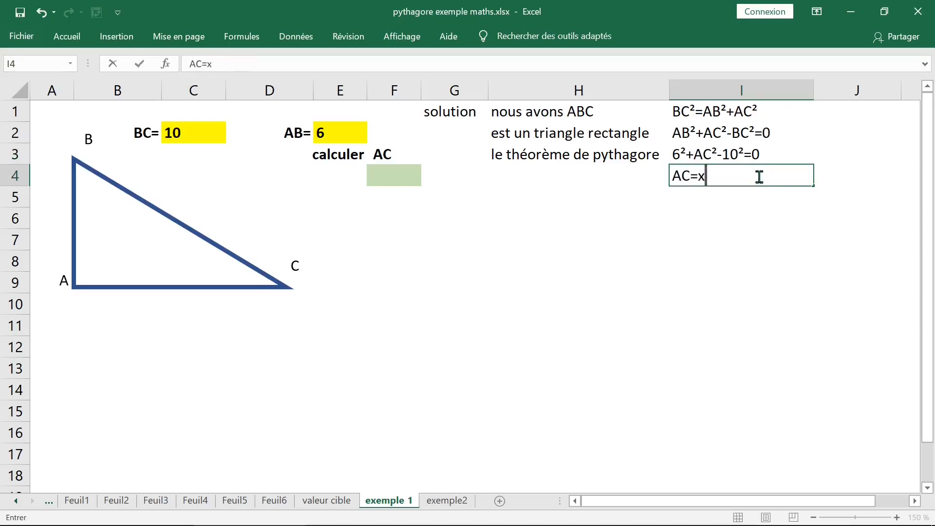
key(Return)
click(719, 177)
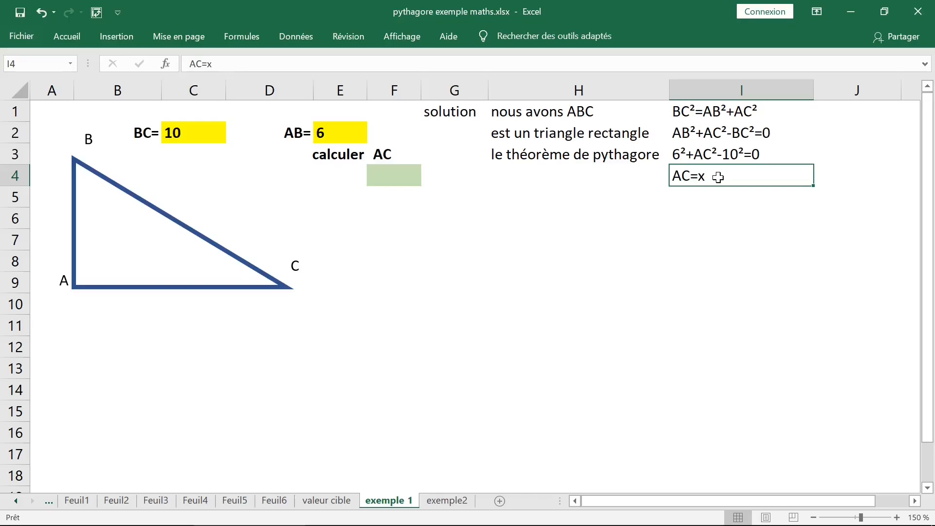
- Check which cells hold the unknown AC and the lengths AB and BC used in the equation in I2
click(402, 175)
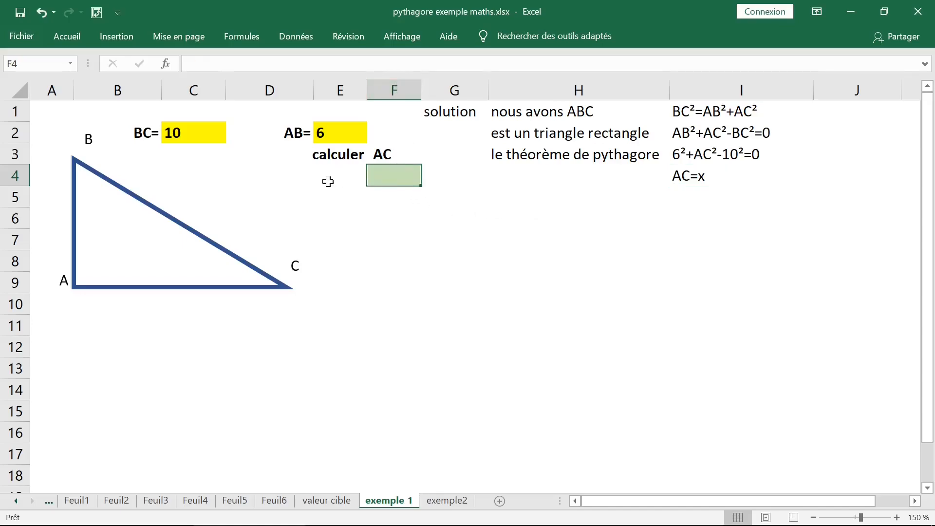
click(700, 176)
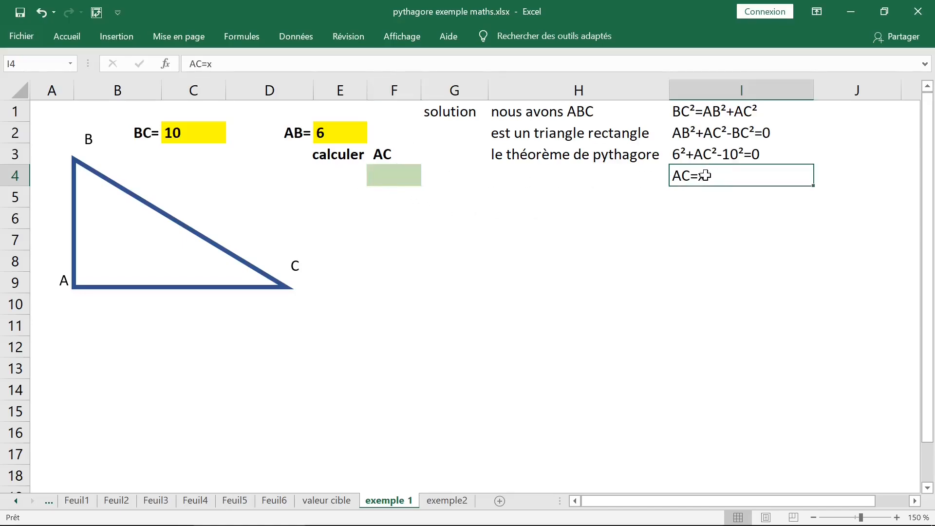
click(684, 140)
click(347, 133)
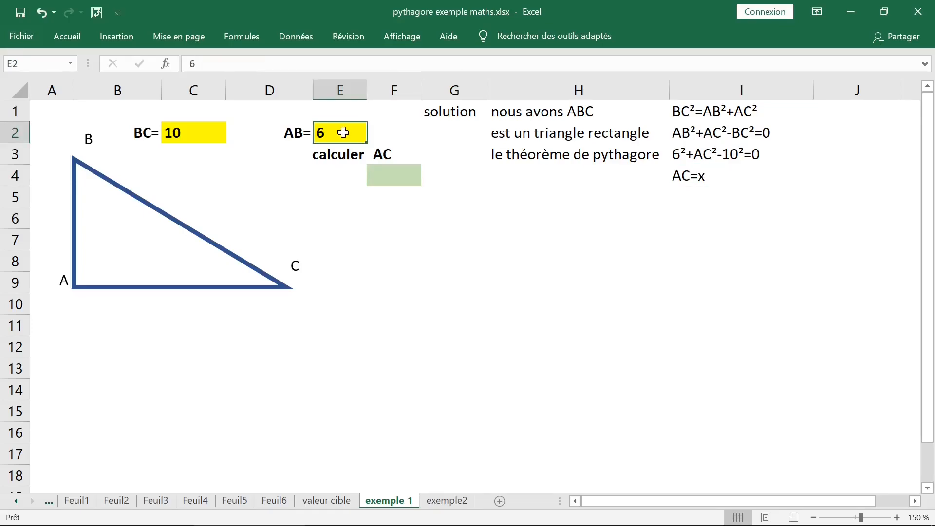
click(738, 136)
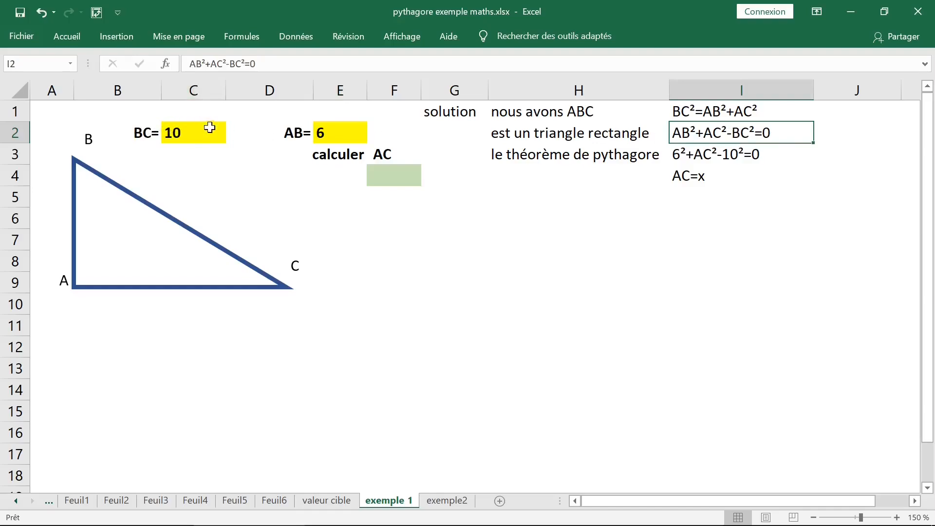
click(193, 130)
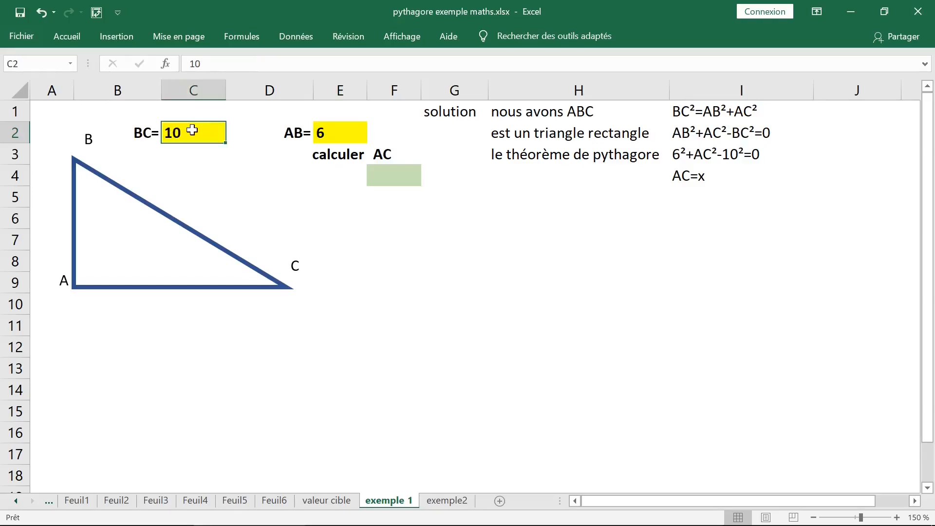
click(346, 131)
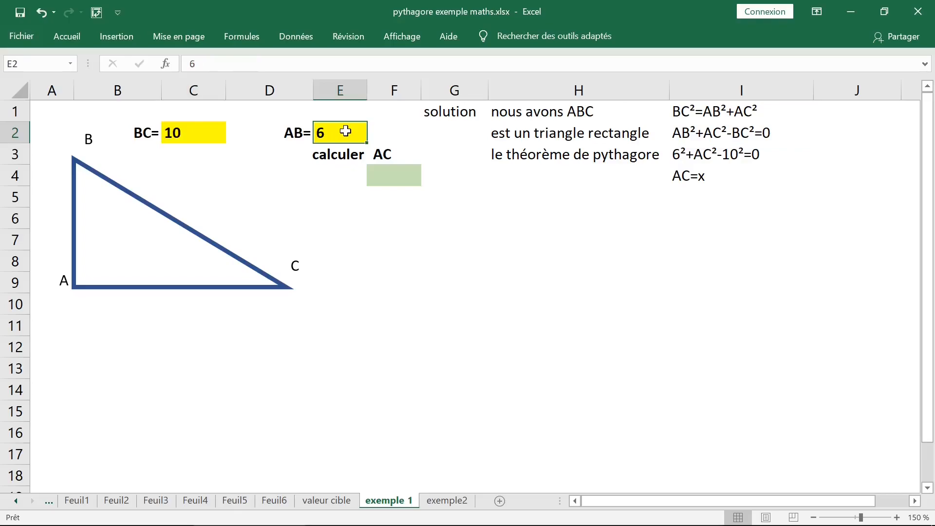
- Enter the equation rewritten with cell references, E2²+F4²-C2²=0, in cell I5
click(701, 195)
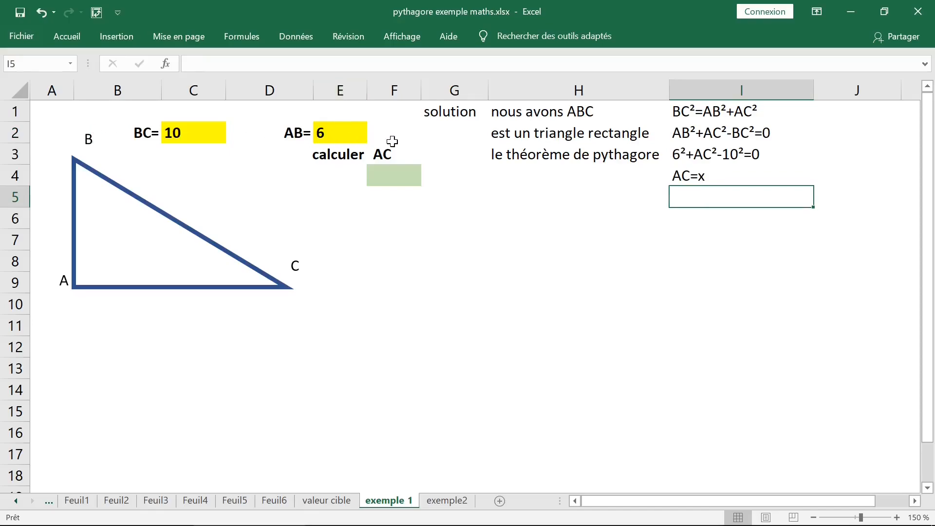
text(E2)
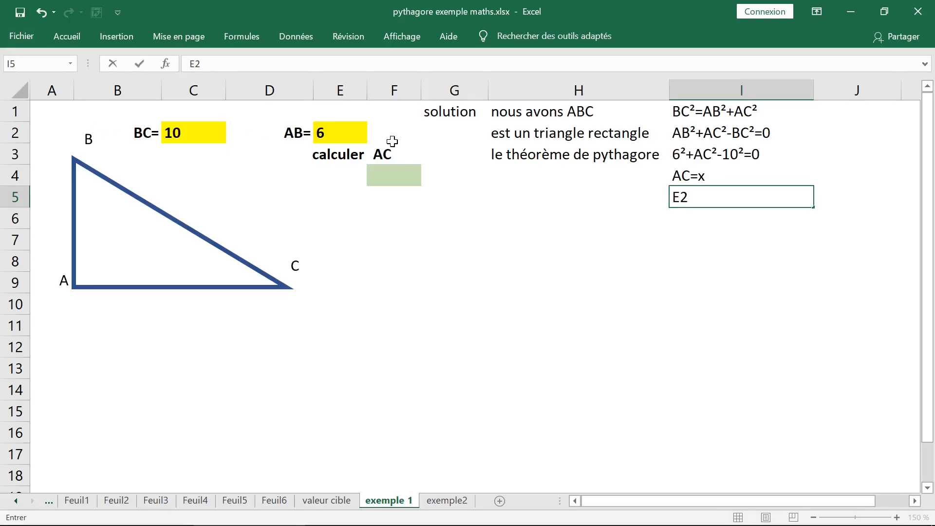
text(²+)
text(F4²)
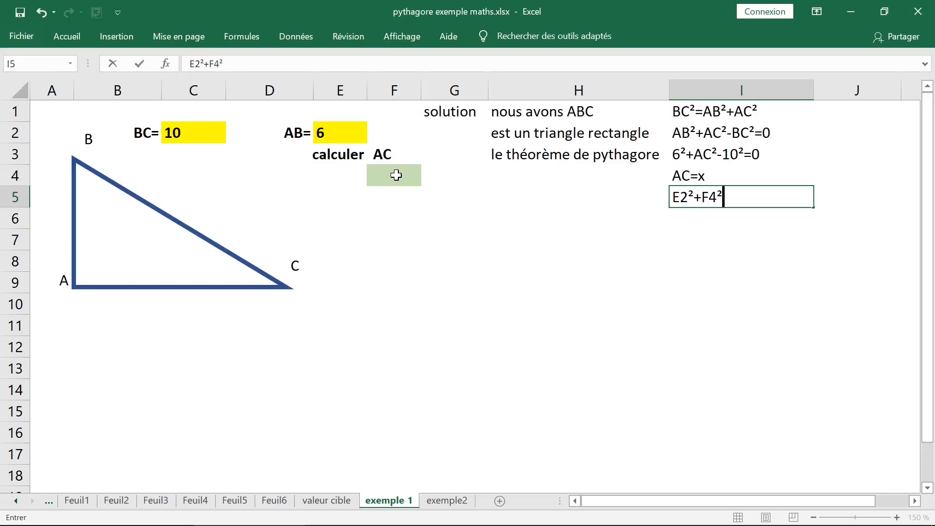
text(-)
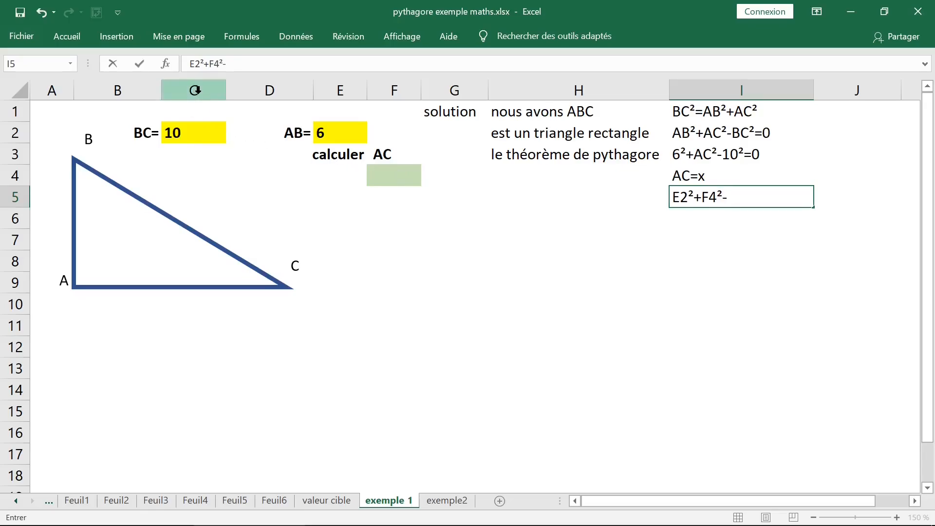
text(C2²)
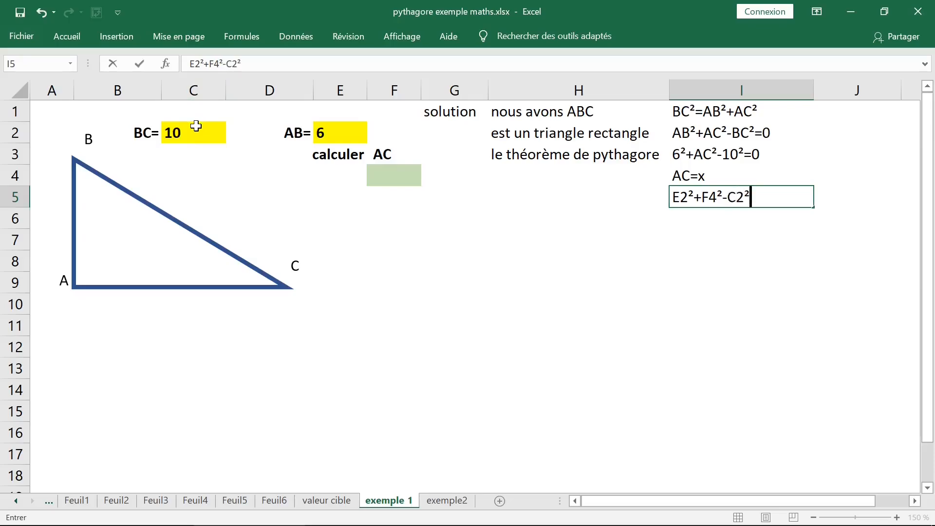
text(=0)
click(725, 217)
click(541, 192)
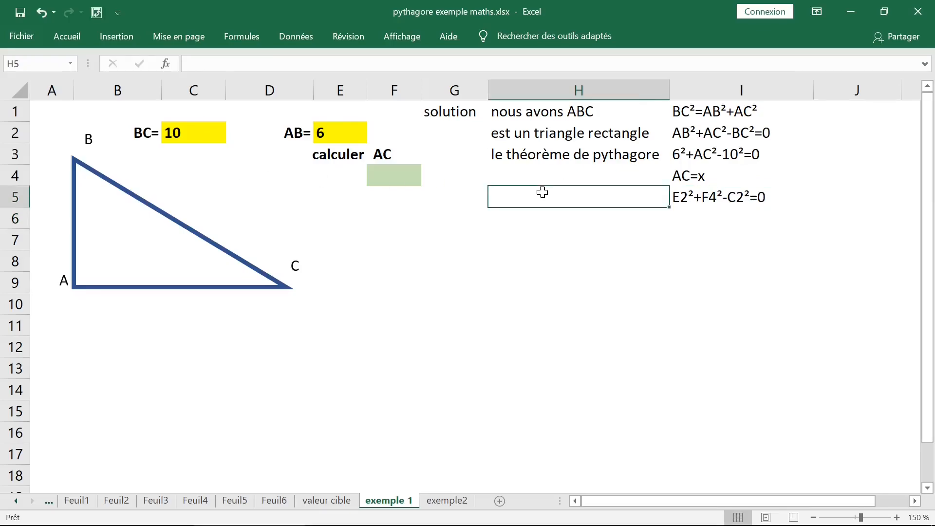
click(748, 213)
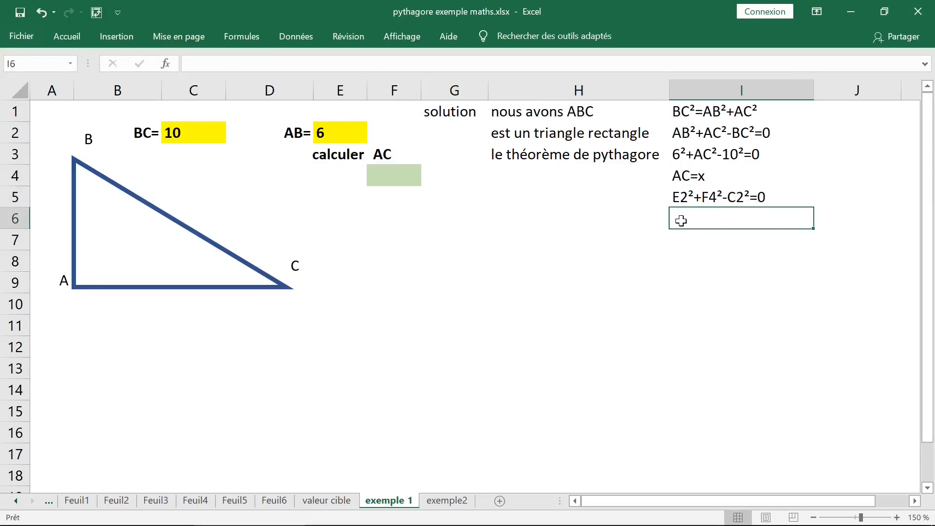
click(547, 199)
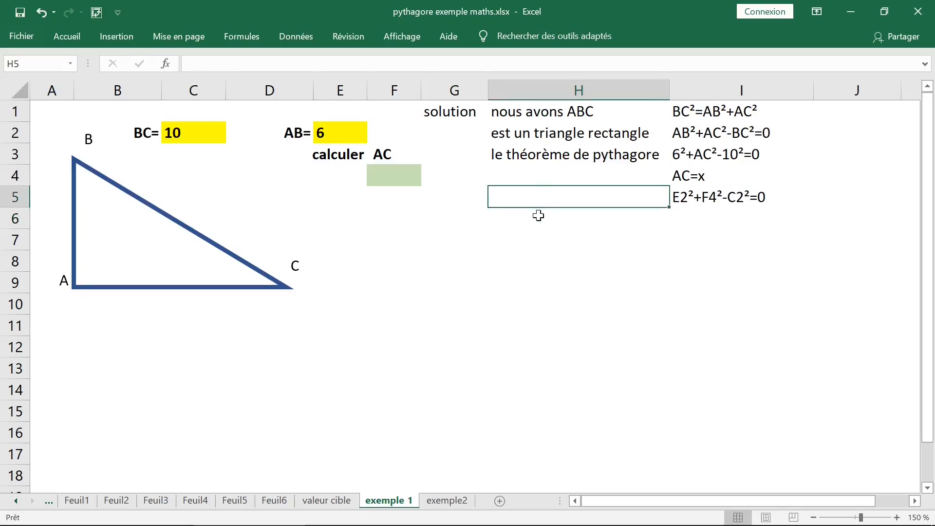
text(=)
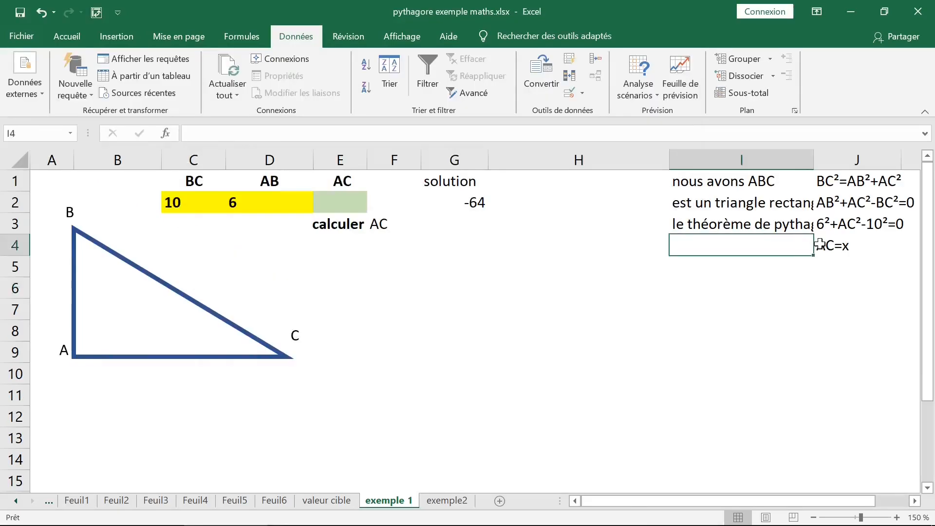
click(823, 245)
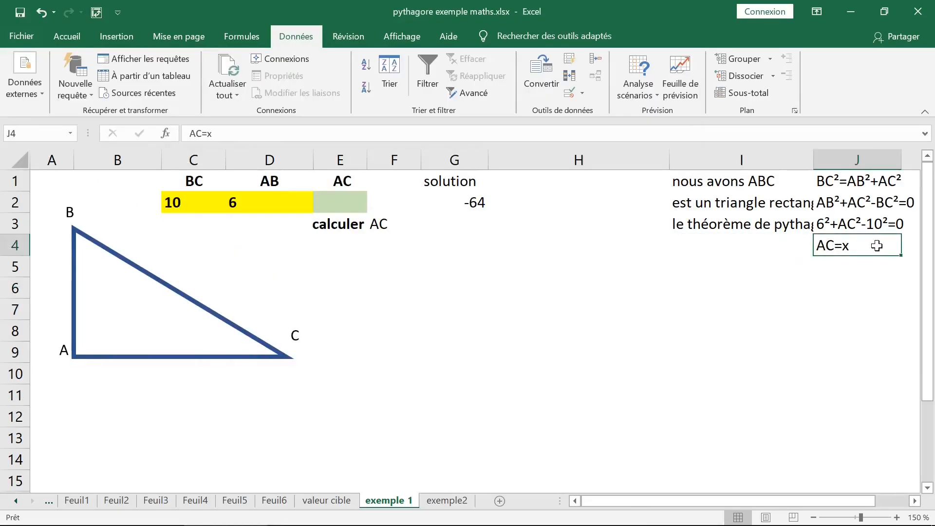
click(852, 223)
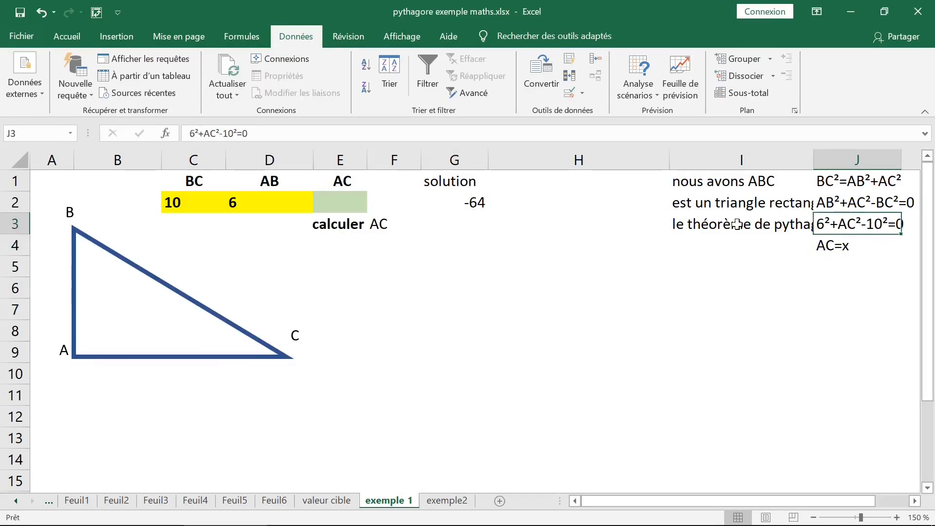
click(470, 236)
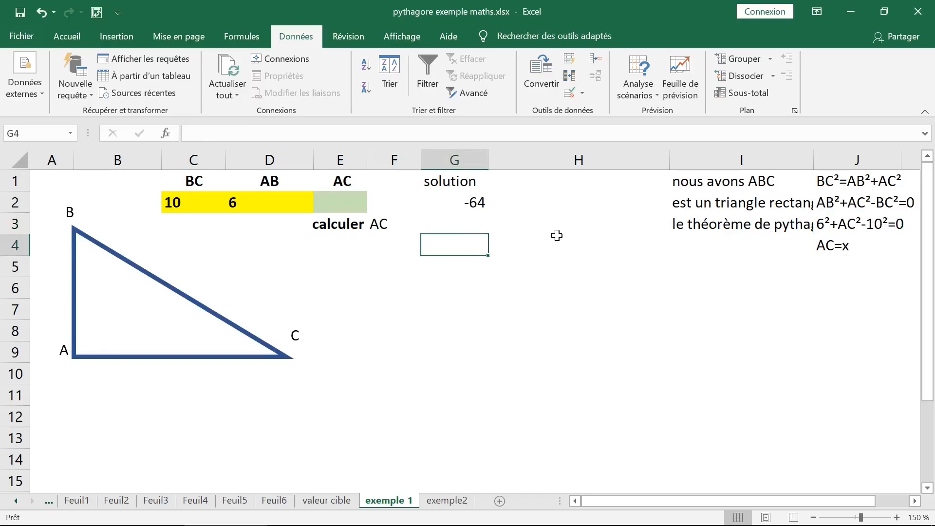
- Collapse the ribbon to enlarge the visible worksheet area
double_click(303, 43)
click(468, 160)
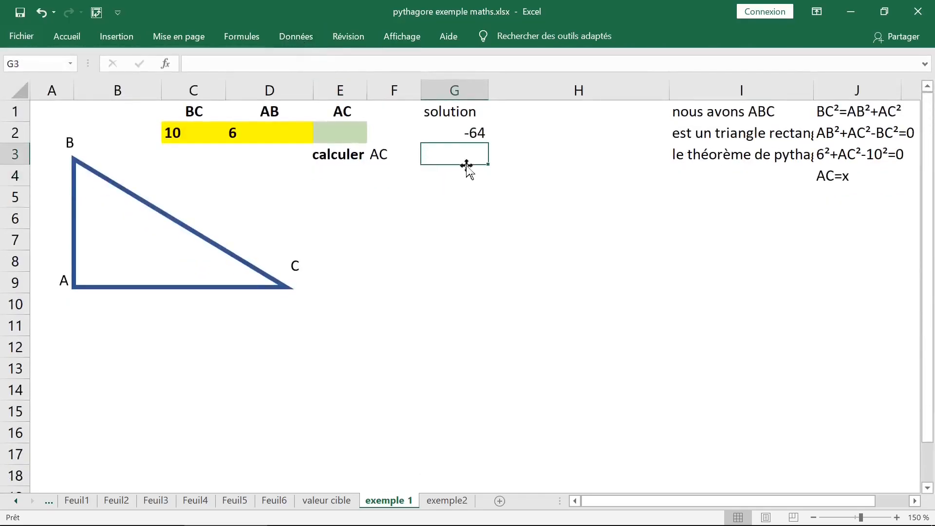
click(474, 171)
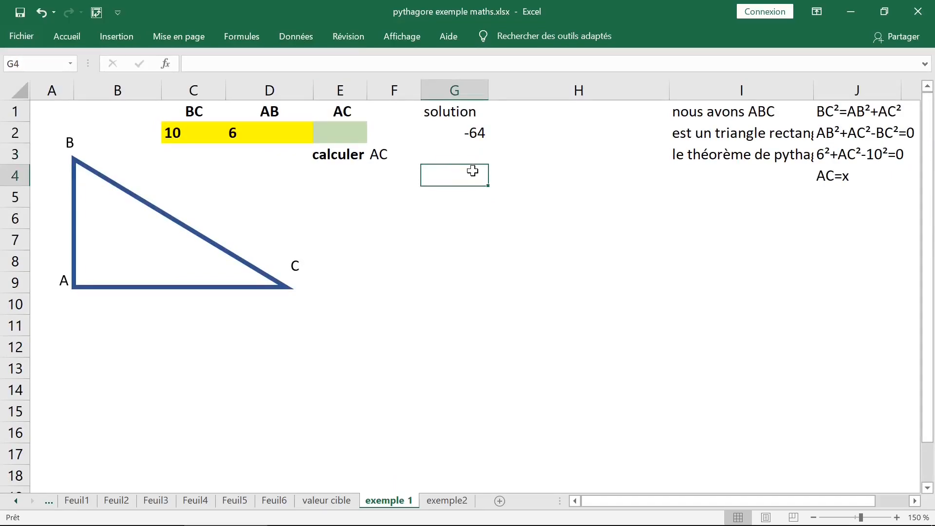
text(=)
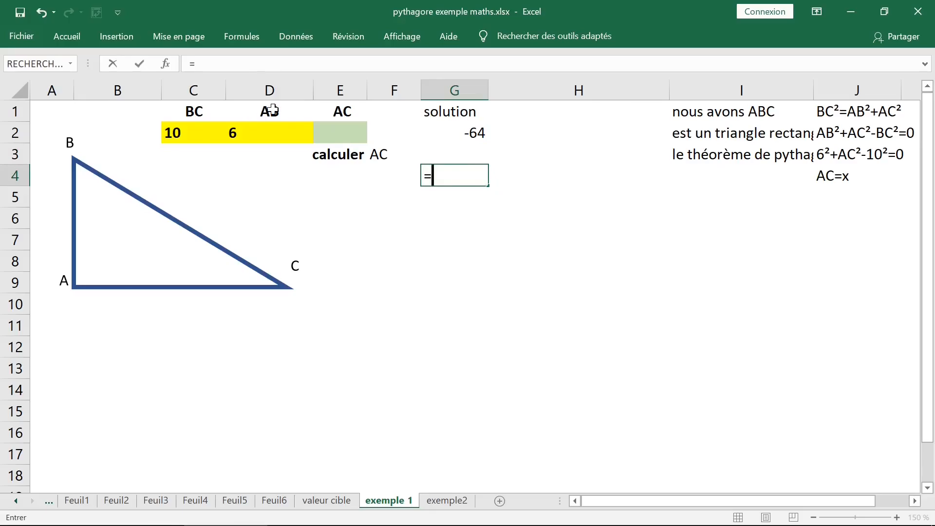
click(267, 138)
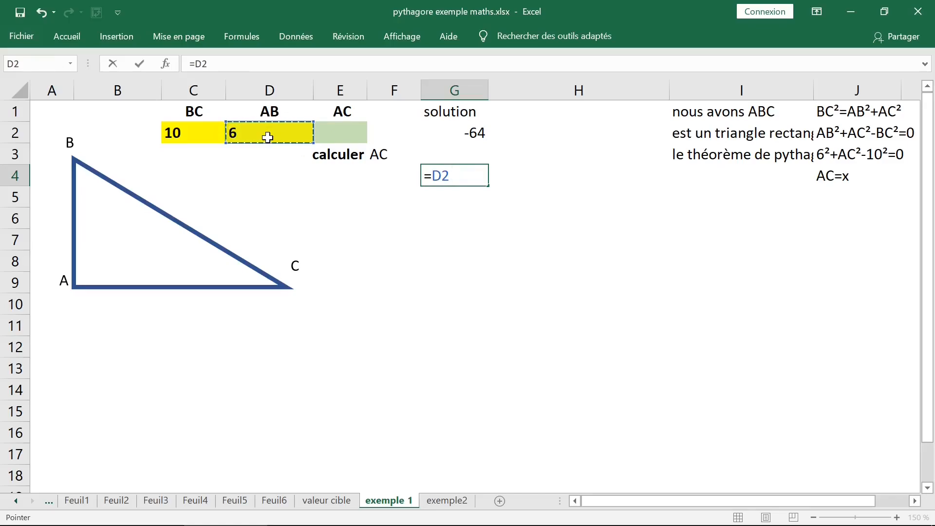
text(*)
text(D2)
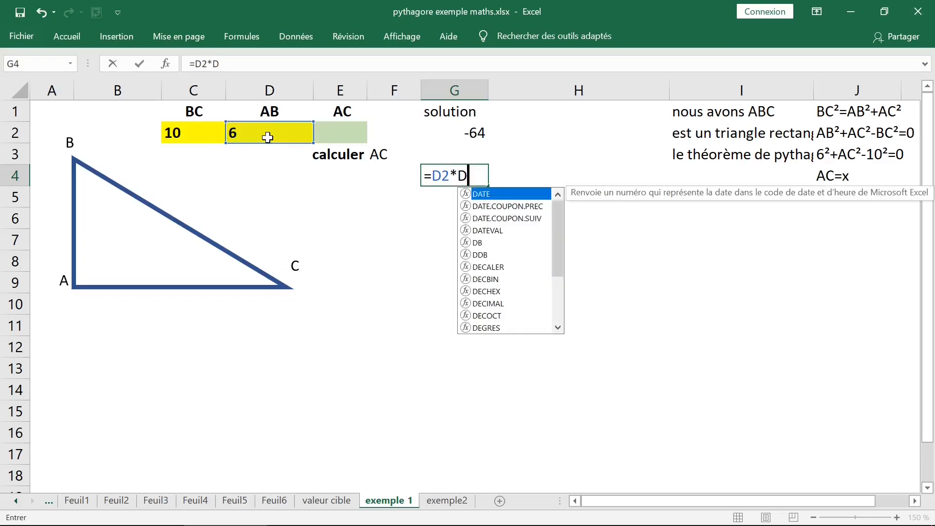
key(BackSpace)
key(BackSpace)
key(BackSpace)
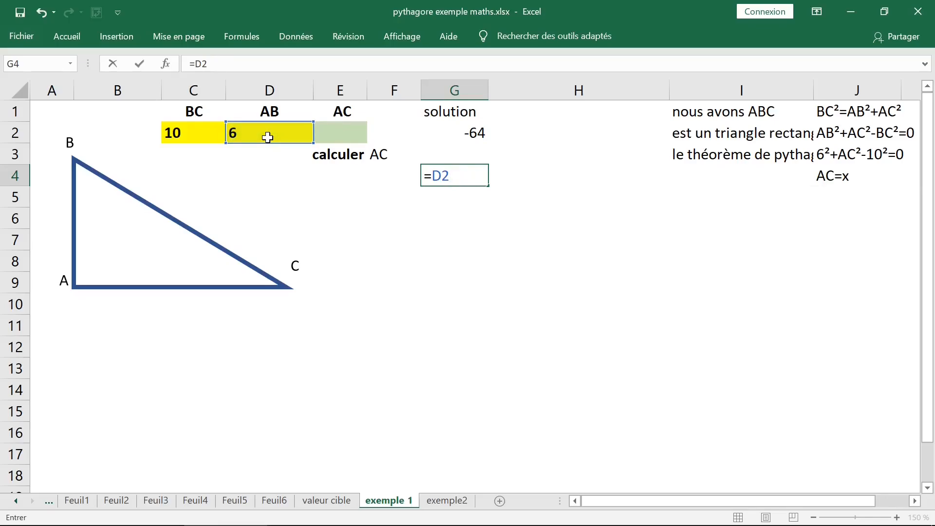
text(2)
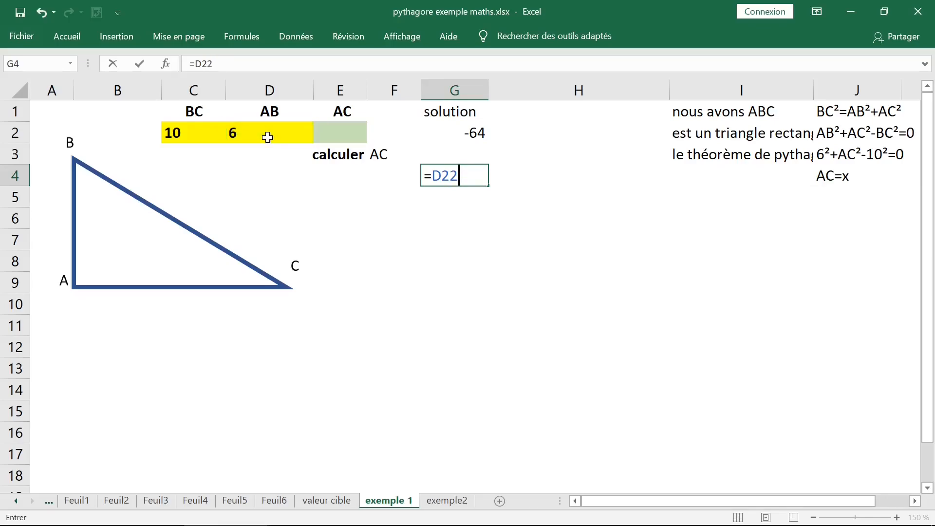
key(BackSpace)
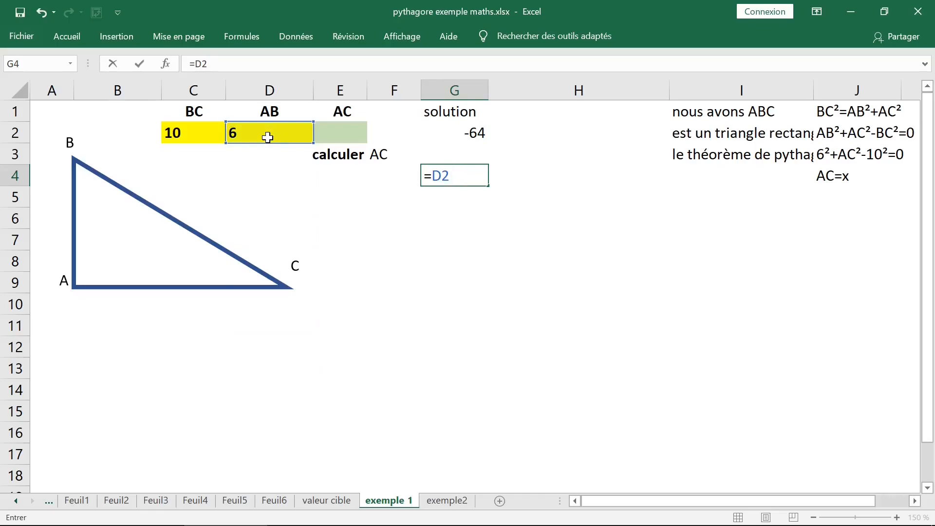
key(BackSpace)
key(BackSpace)
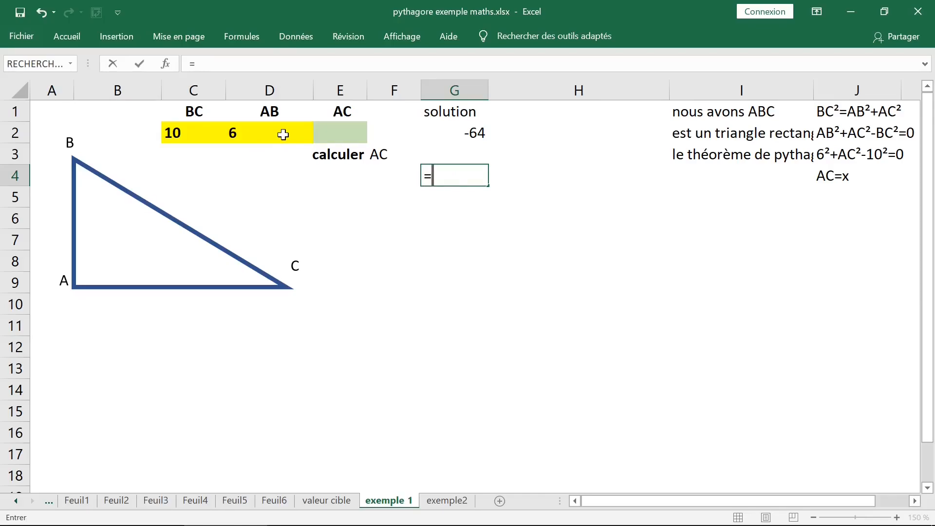
- Enter the Pythagorean equation with cell references, =D2*D2+E2*E2-C2*C2, in cell G4
click(283, 135)
text(*)
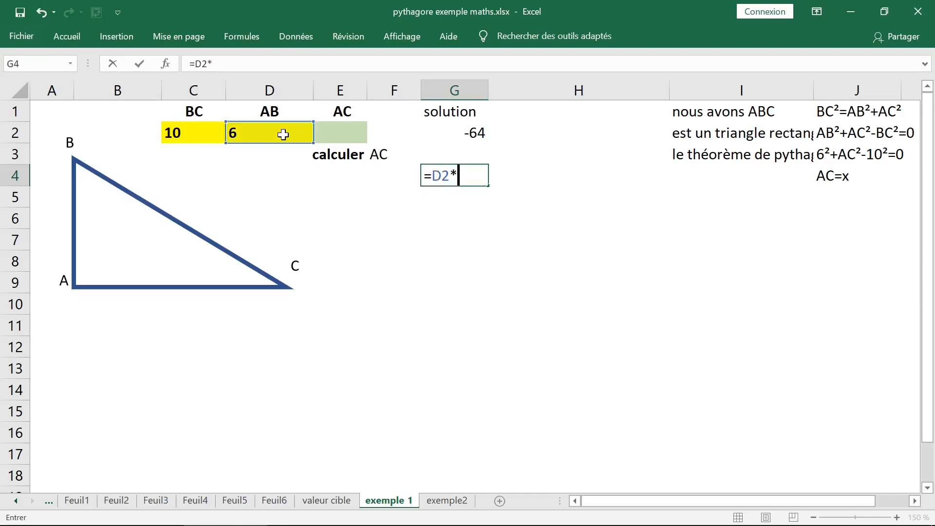
click(283, 135)
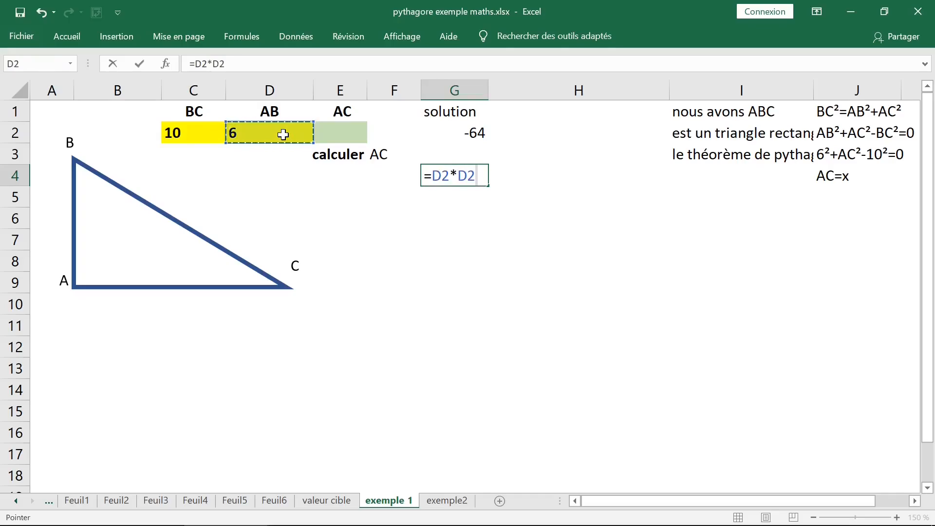
text(+)
click(333, 133)
text(*)
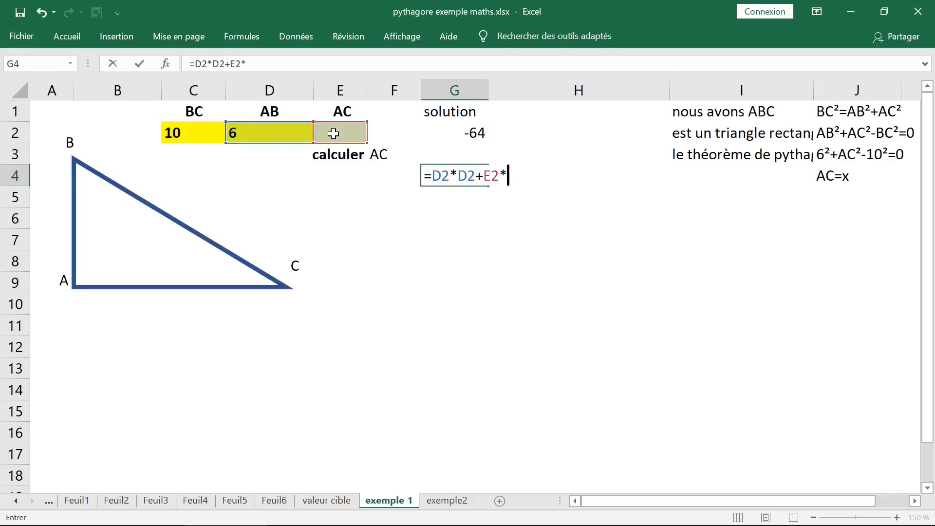
click(343, 133)
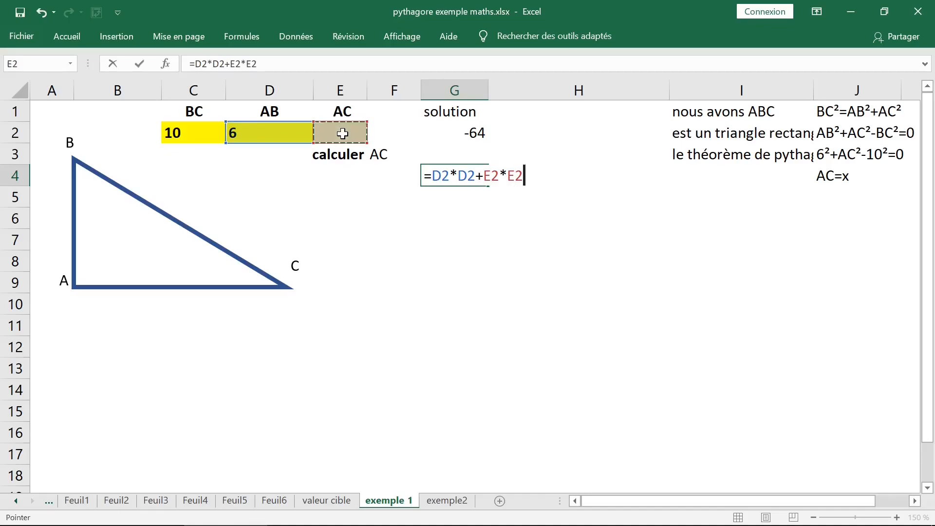
text(-)
click(196, 132)
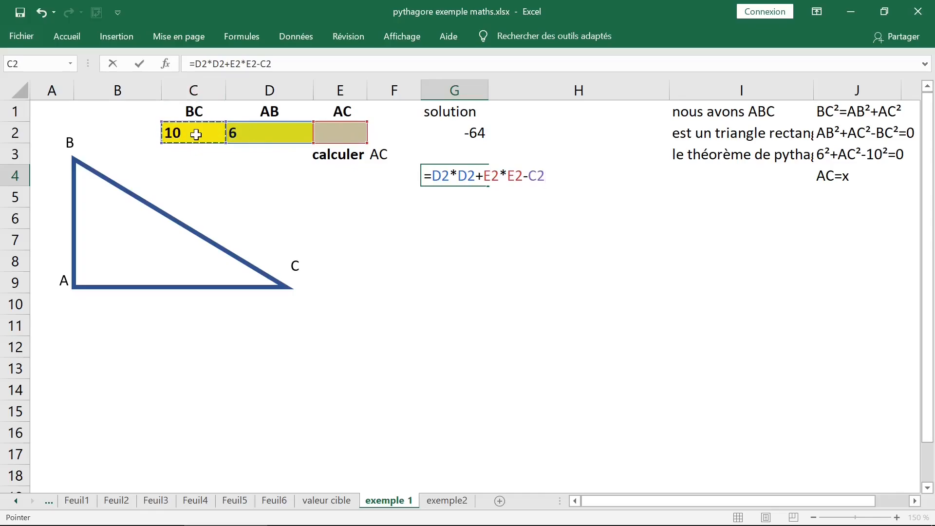
text(*)
click(196, 135)
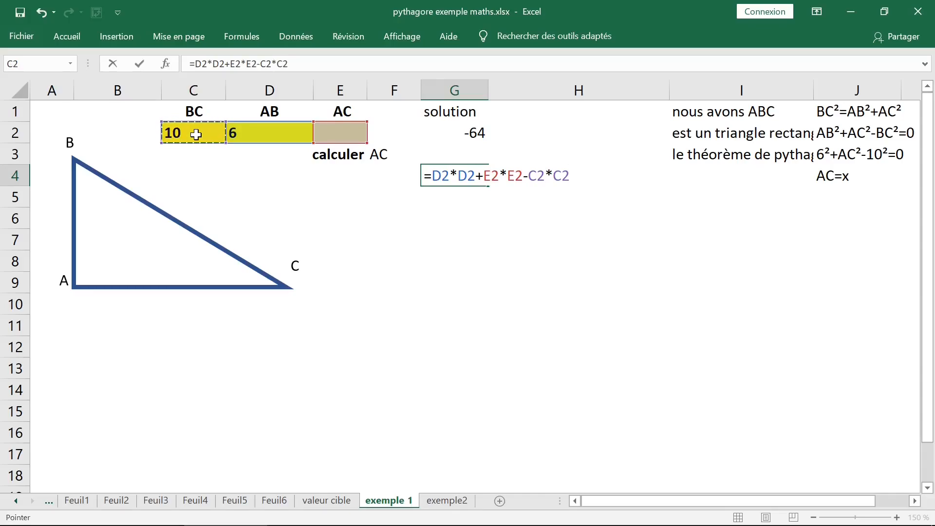
key(Return)
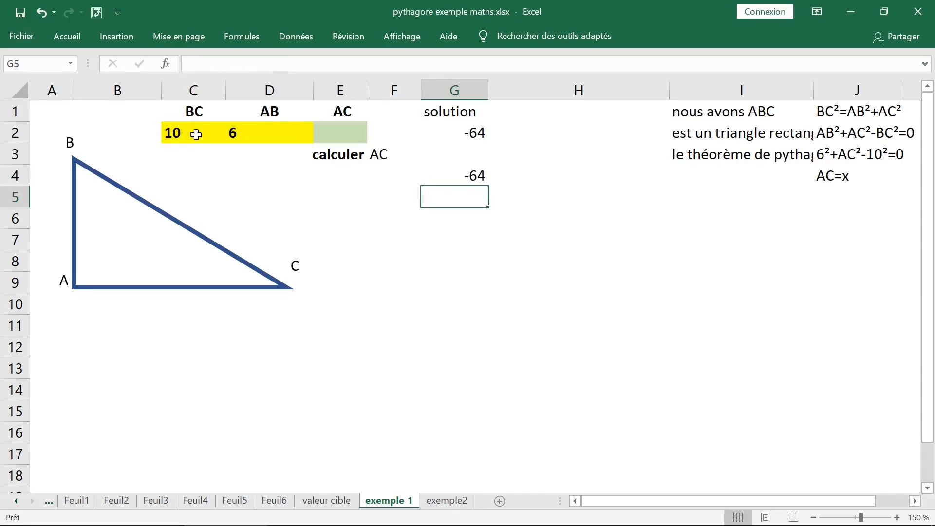
- Enter 1 as a trial value for AC in cell E2 and compare the results of the formulas in G2 and G4
click(434, 175)
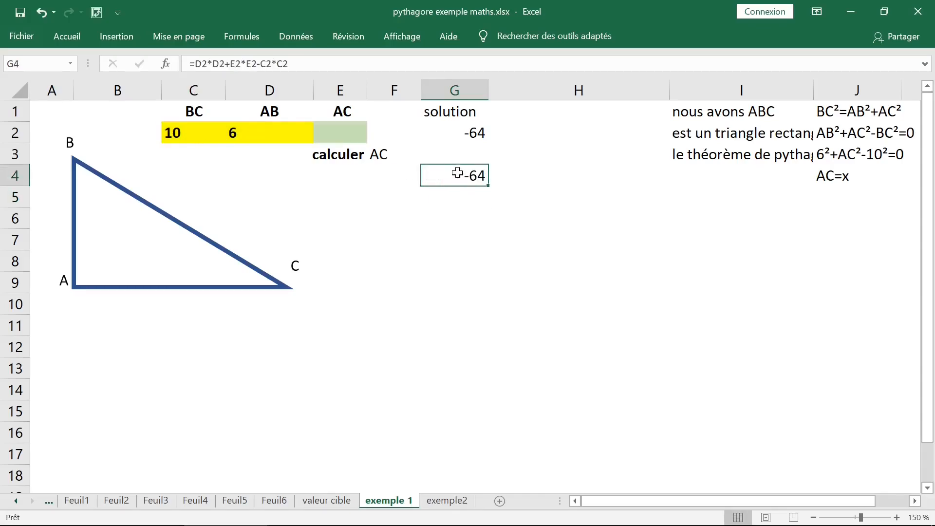
click(341, 137)
text(1)
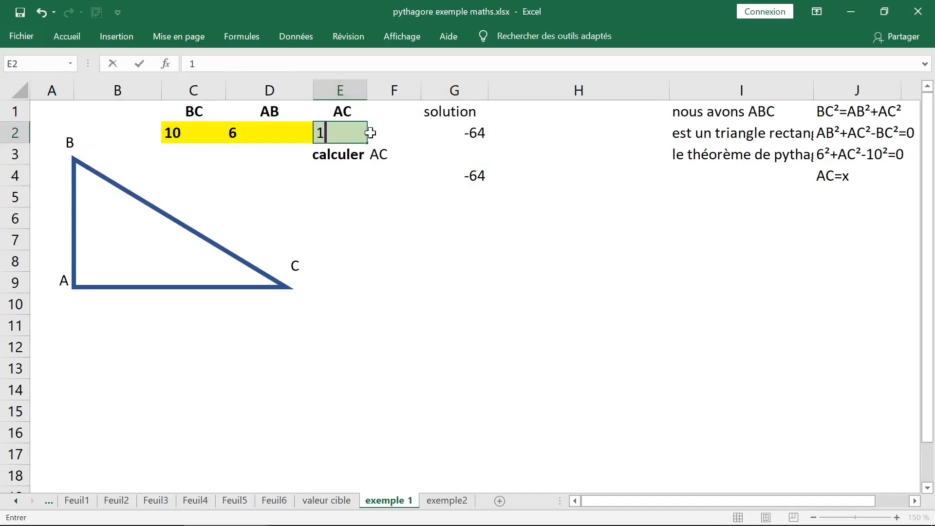
key(Return)
click(458, 133)
click(475, 176)
click(478, 134)
- Try 2 and 18 as further values for AC in cell E2
click(355, 137)
text(2)
key(Return)
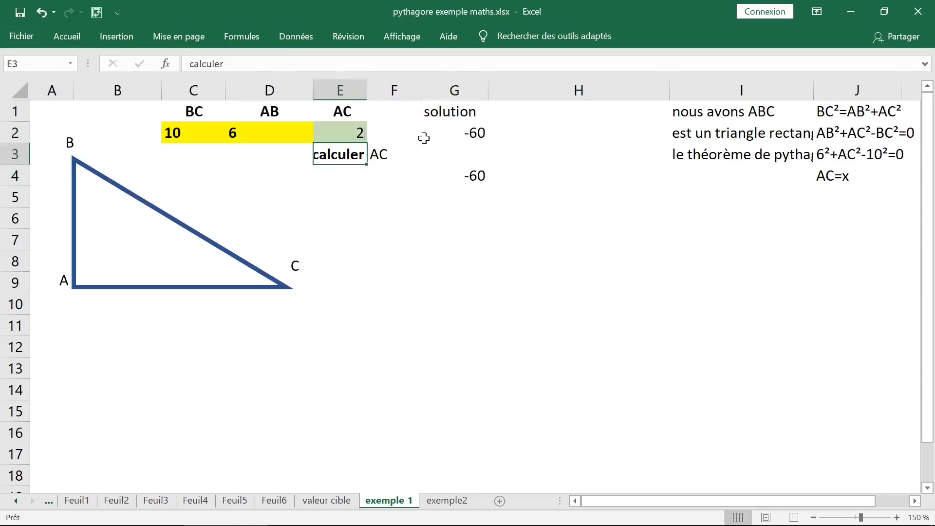
click(359, 131)
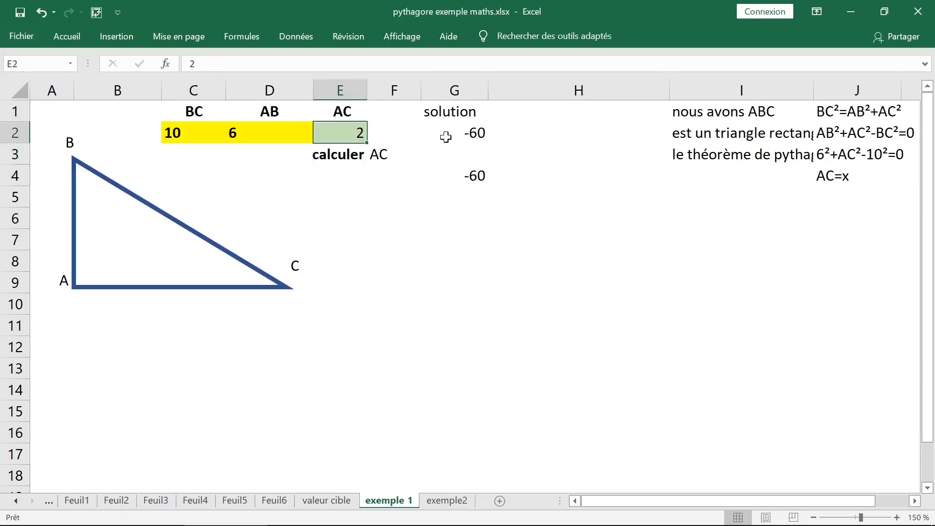
text(18)
key(Return)
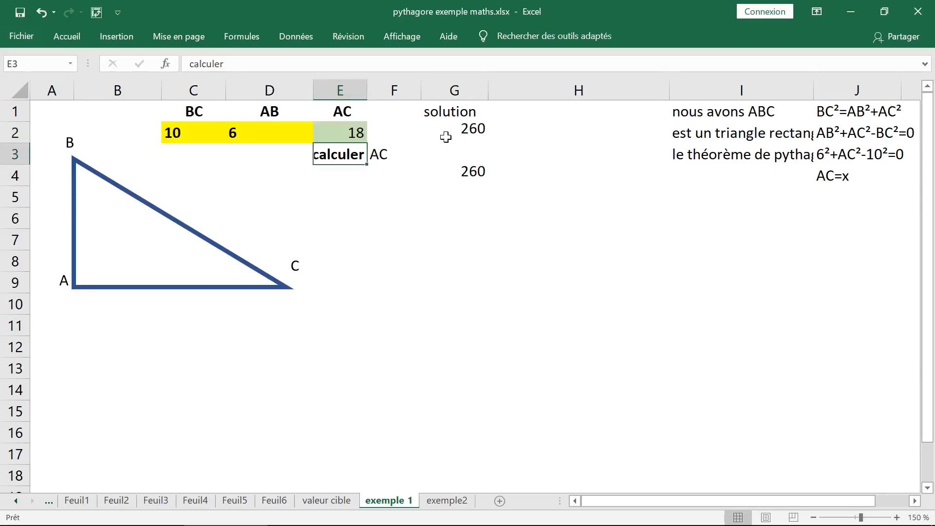
- Set the AC value in cell E2 to 0
click(359, 131)
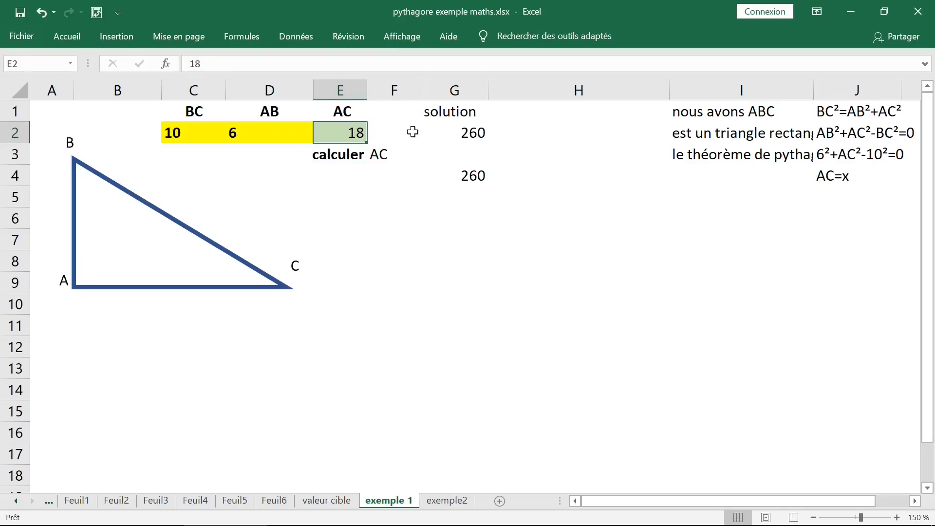
text(0)
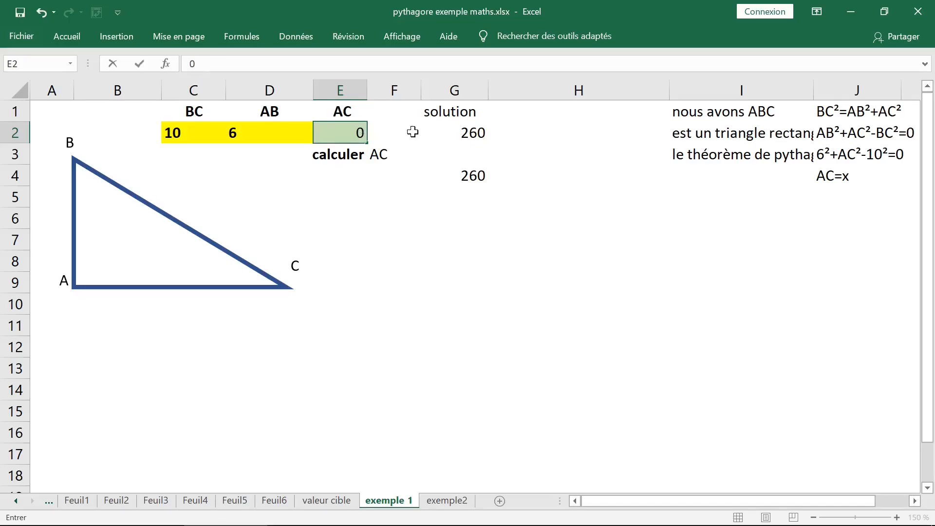
click(418, 197)
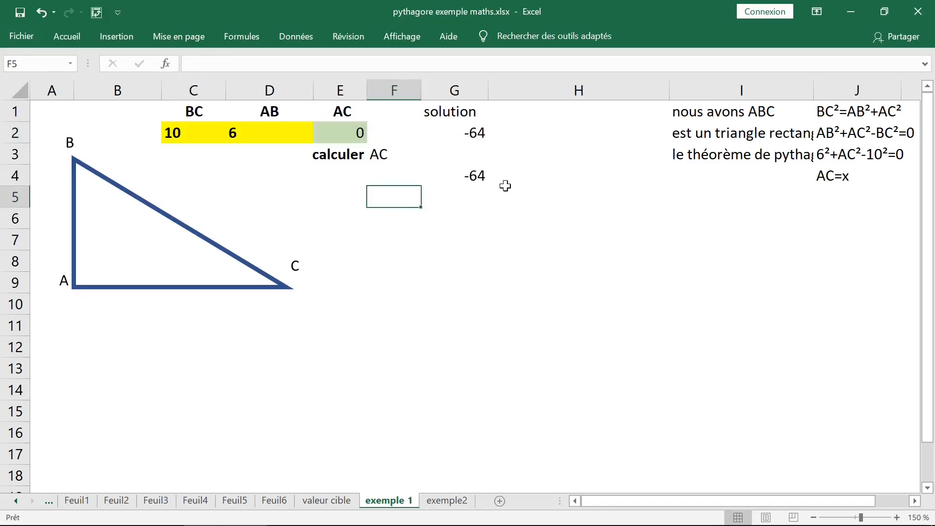
- Examine which cells the solution formula in G2 refers to
click(472, 126)
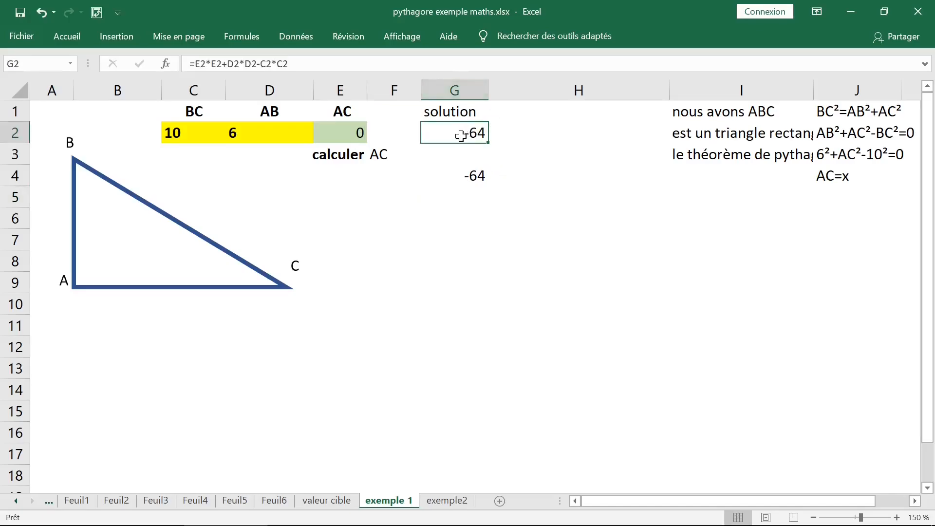
double_click(462, 137)
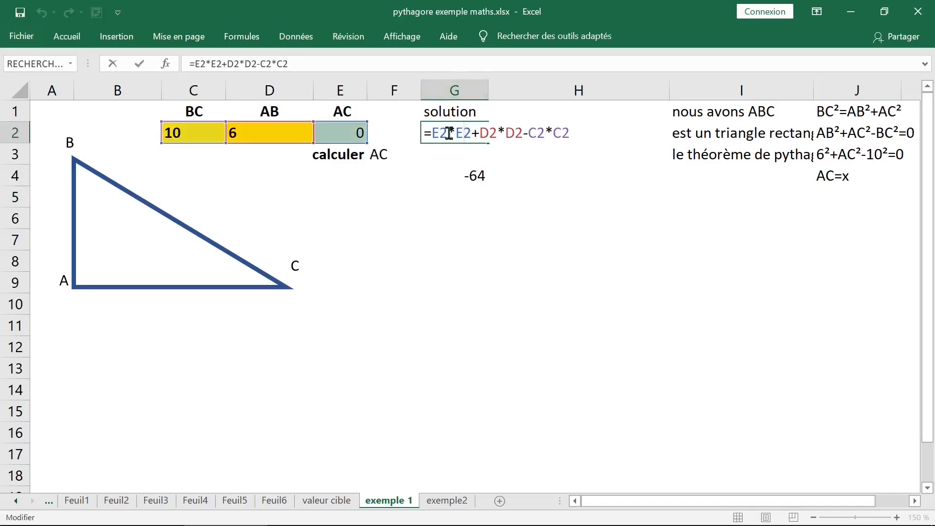
key(Escape)
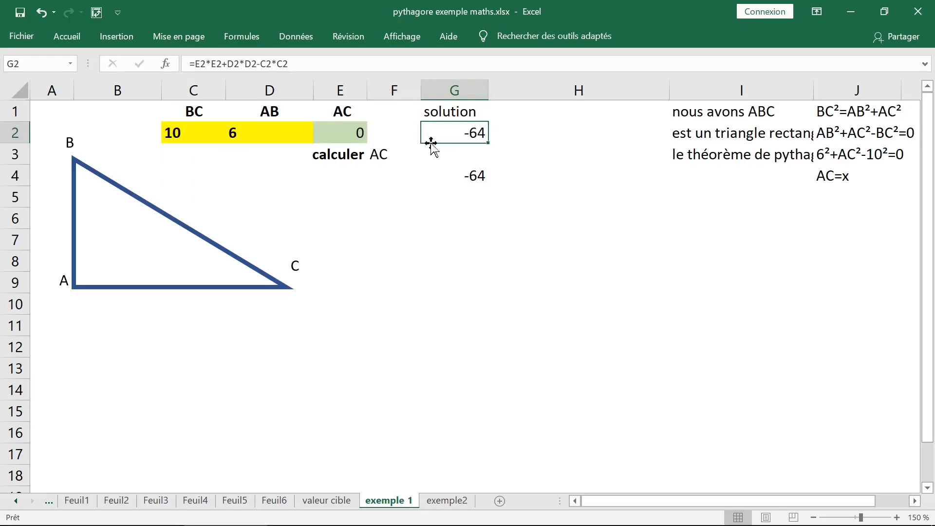
- Delete the duplicate formula from cell G4 and review the cell references of the formula in G2
click(460, 175)
key(Delete)
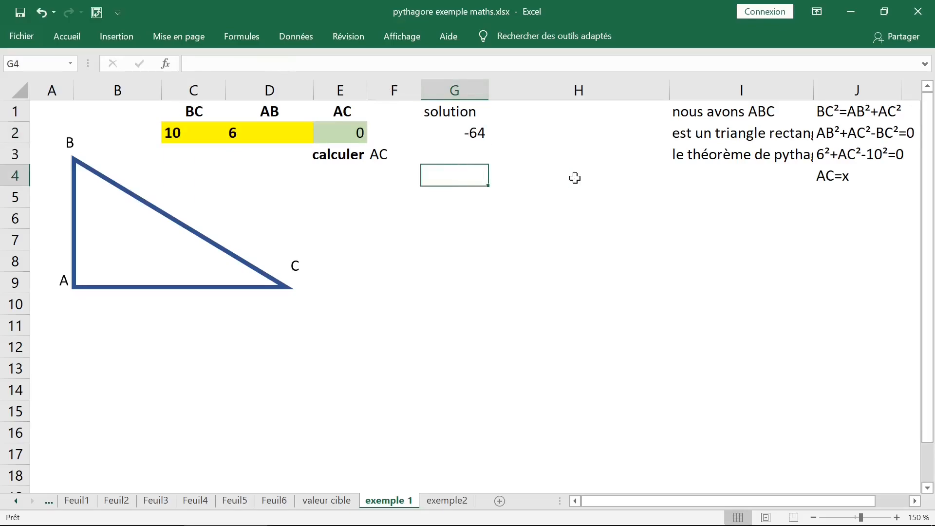
click(465, 133)
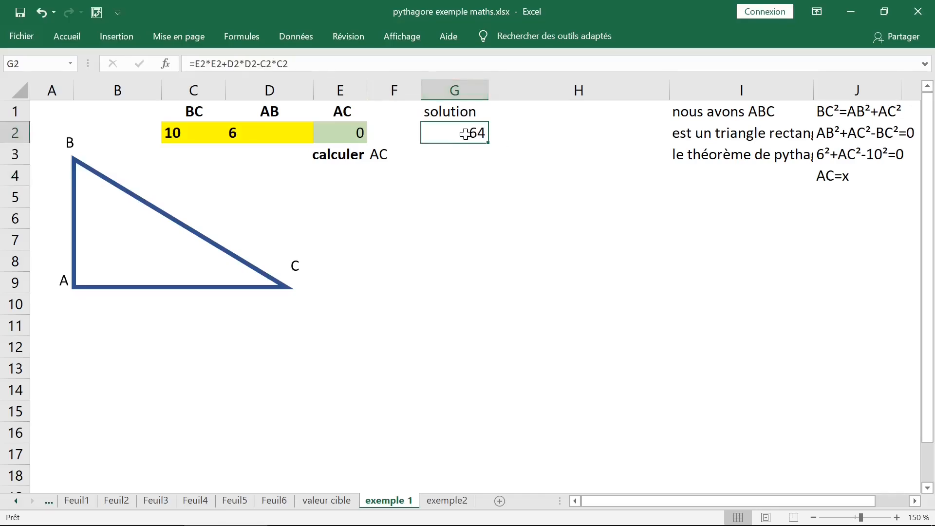
double_click(465, 133)
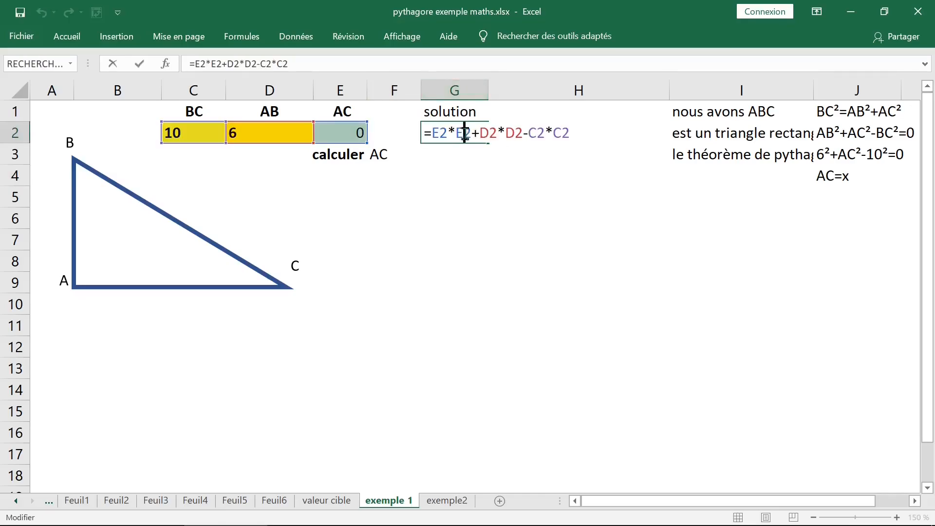
key(Escape)
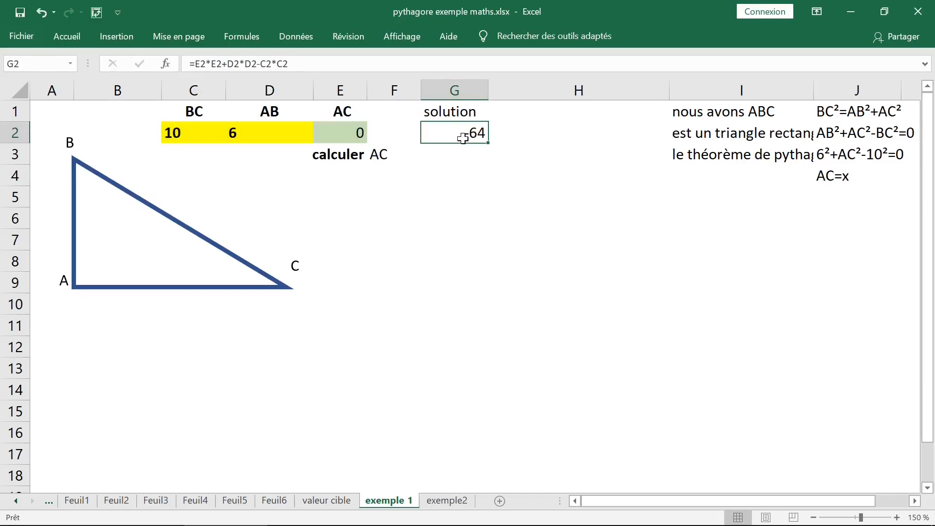
- Start a goal seek (Valeur cible) with the solution cell G2 as the cell to set
click(303, 41)
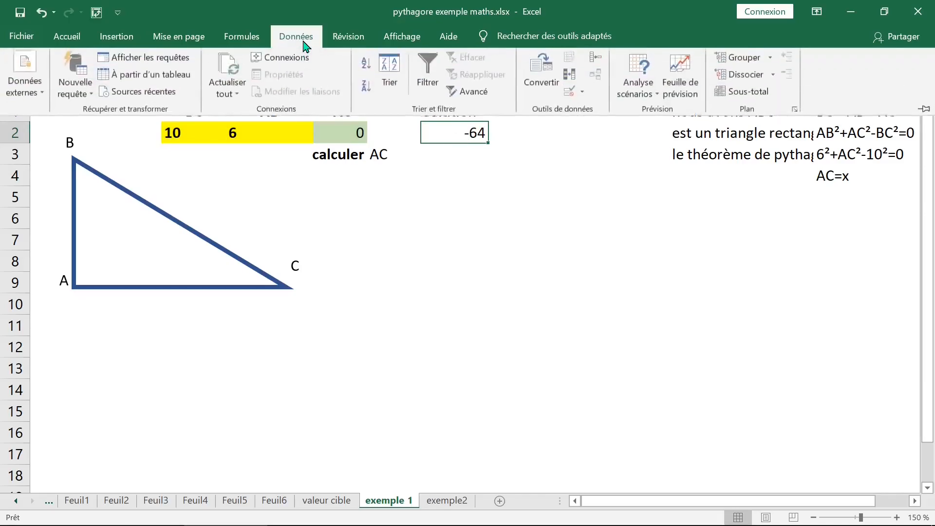
click(655, 96)
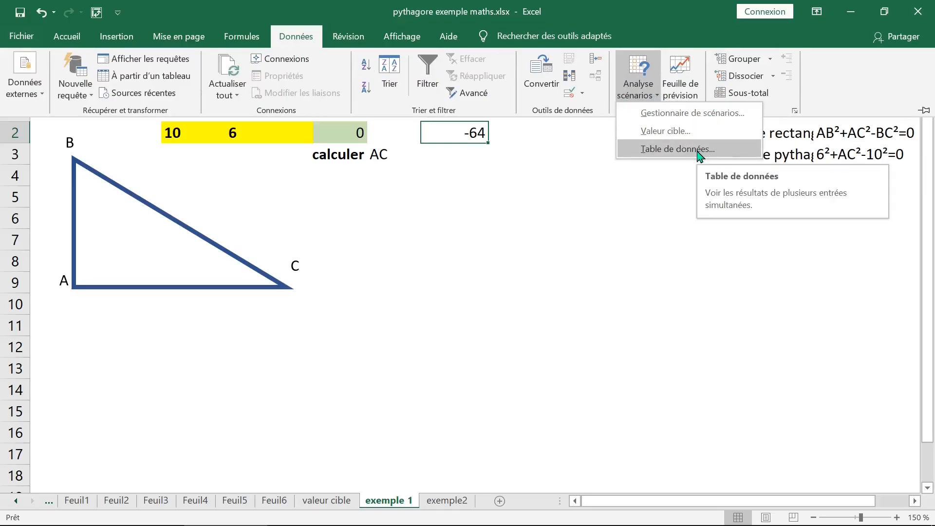
click(680, 132)
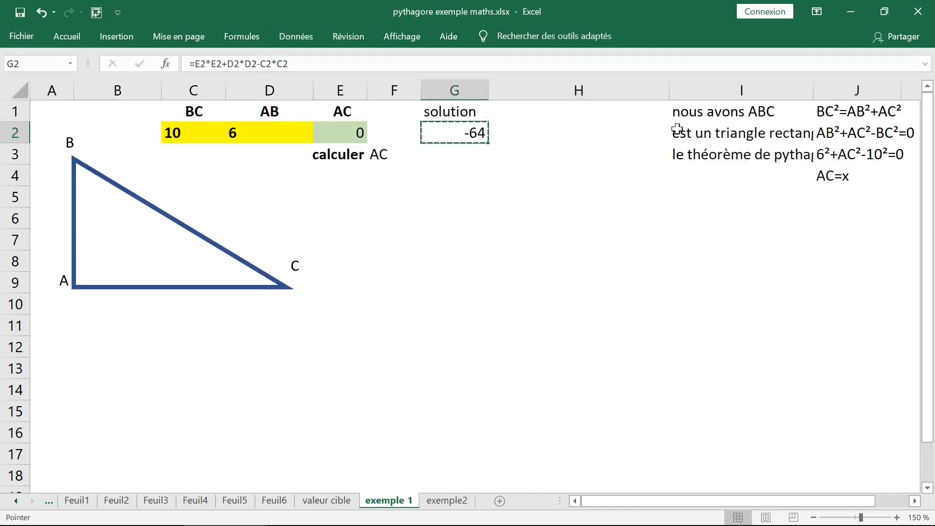
drag(736, 131, 648, 70)
click(686, 98)
click(473, 136)
drag(693, 94, 641, 100)
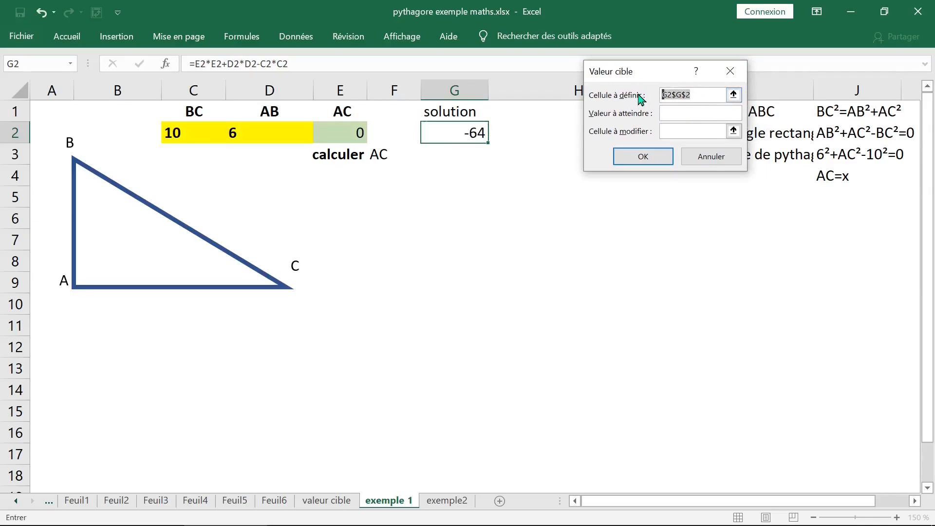
key(BackSpace)
click(474, 127)
- Specify E2 as the cell to change and 0 as the value to reach in the goal seek
click(675, 132)
click(345, 132)
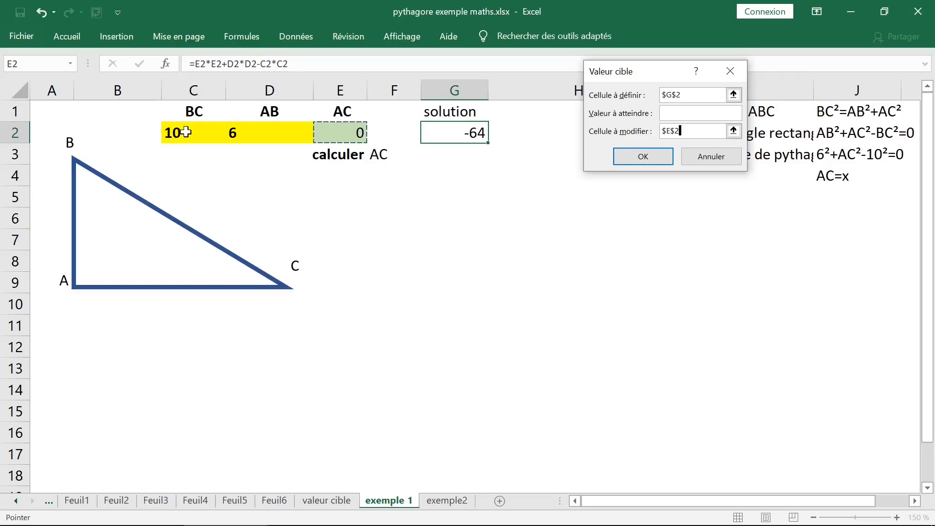
click(689, 115)
text(0)
- Review the goal seek settings enlarged, run the search and accept the solution for AC in E2
key(super+plus)
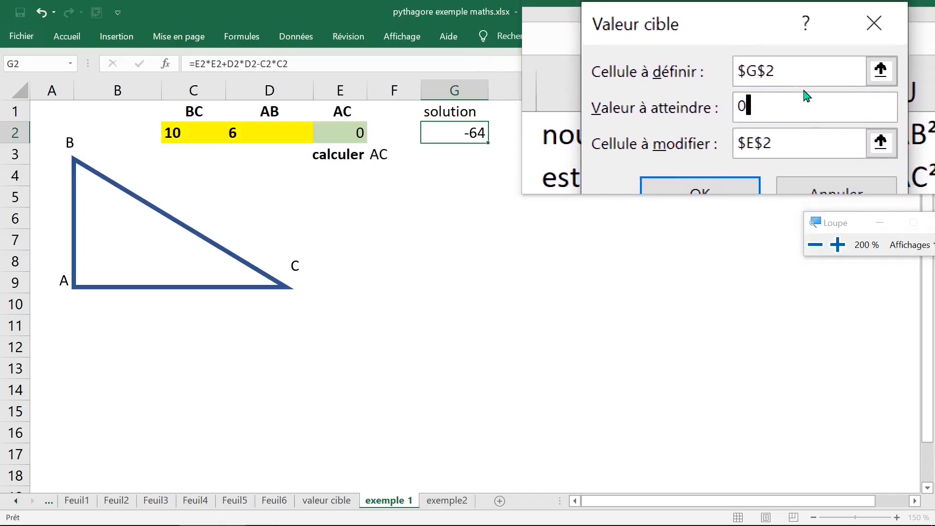
click(802, 83)
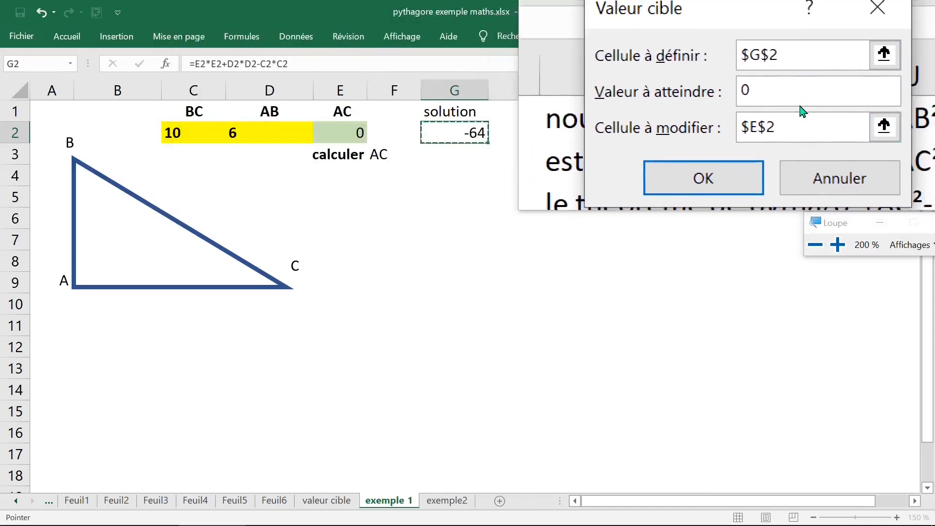
click(799, 102)
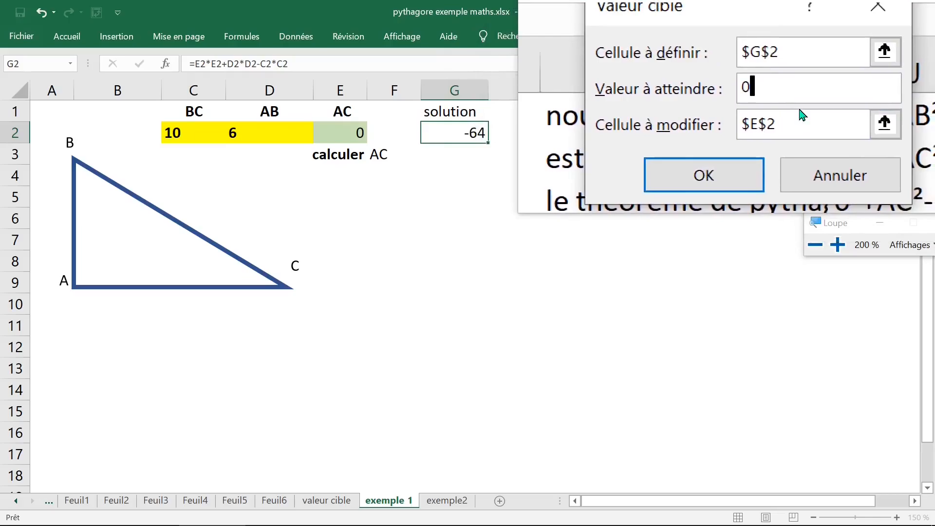
key(super+Escape)
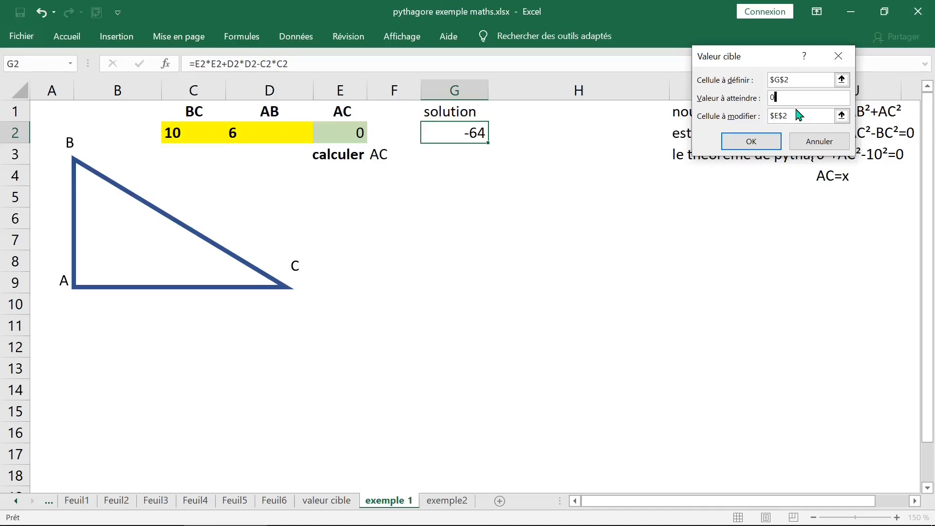
click(761, 148)
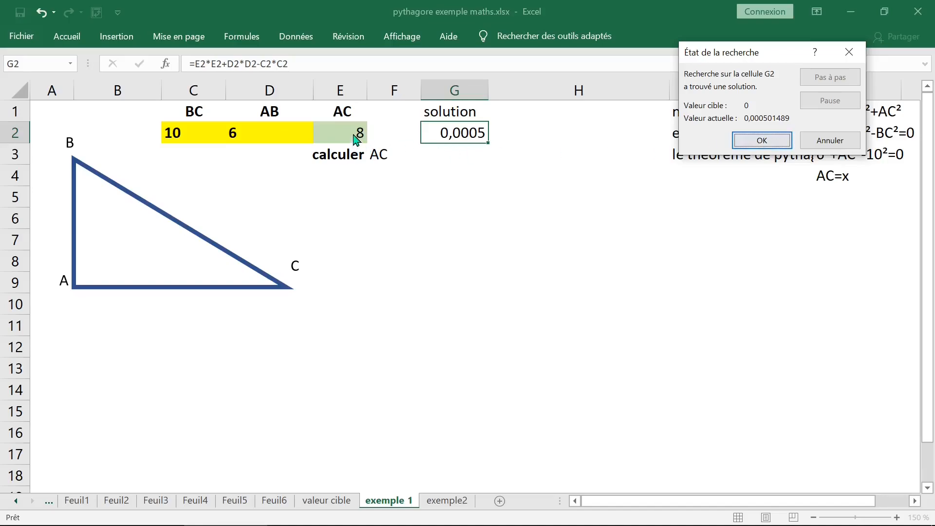
click(752, 144)
- Paste the formula =(D2*D2)+(E2*E2)-(C2*C2) into cell G3, below the solution
click(467, 162)
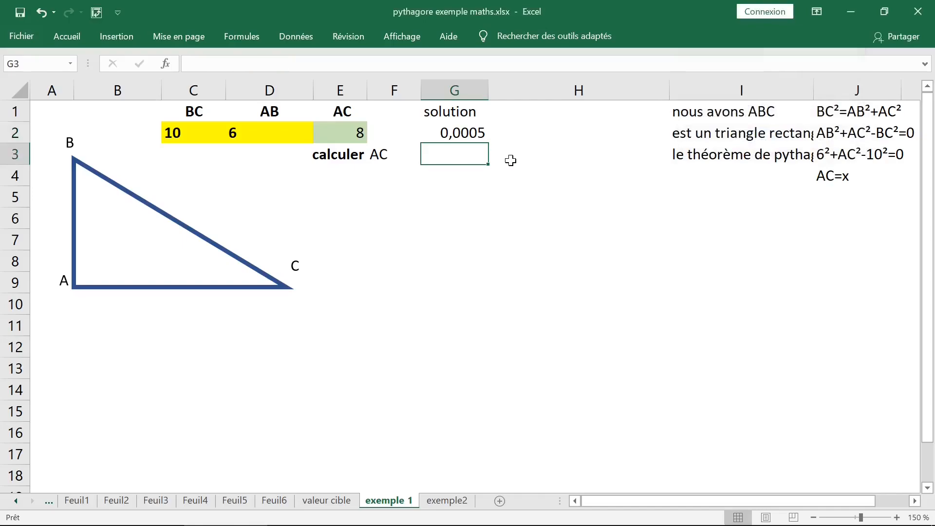
click(468, 132)
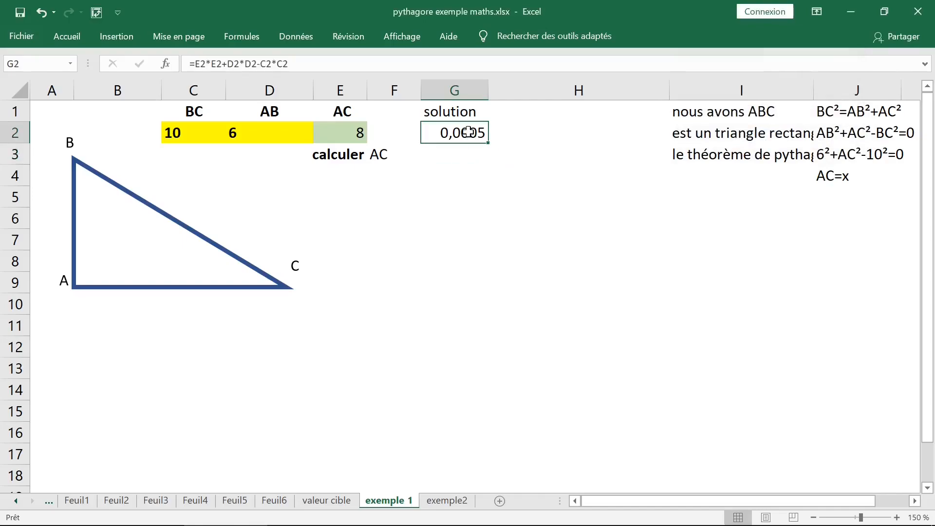
click(467, 155)
key(ctrl+v)
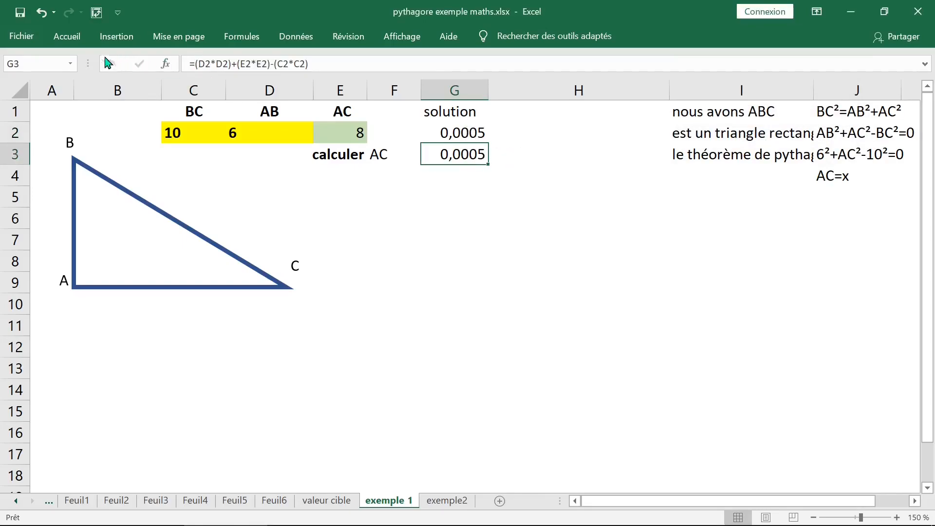
- Apply the thousands-separator number format to the solution cells G2 and G3
click(73, 39)
click(73, 38)
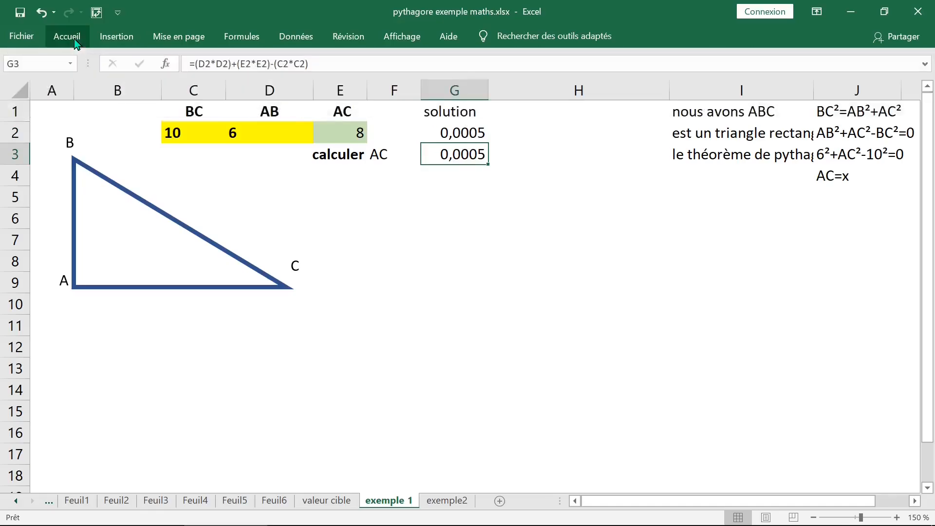
click(73, 38)
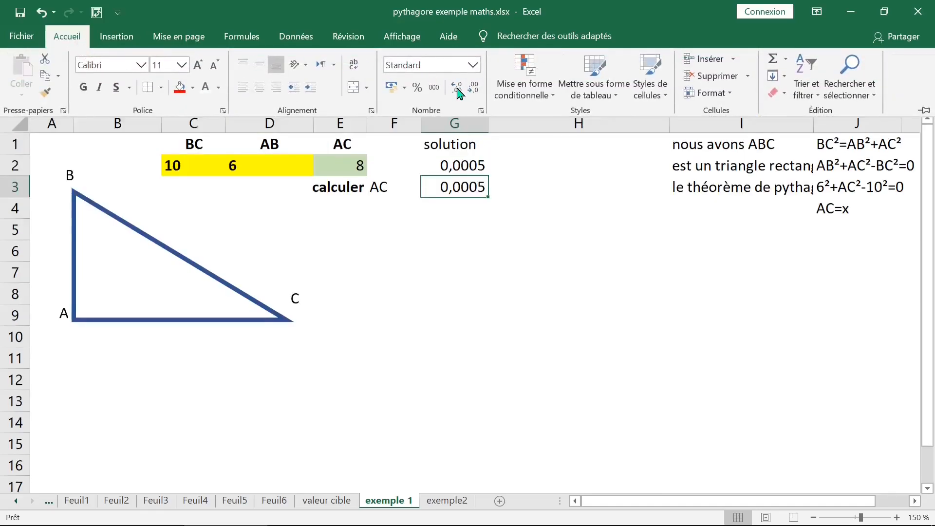
click(433, 88)
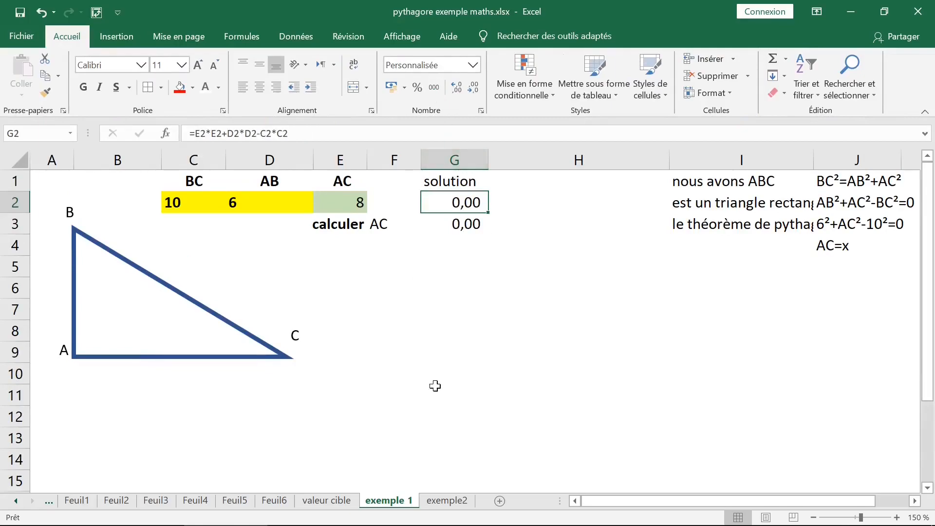
- Open the exemple2 sheet and apply borders to the grades table B1:F2
click(447, 501)
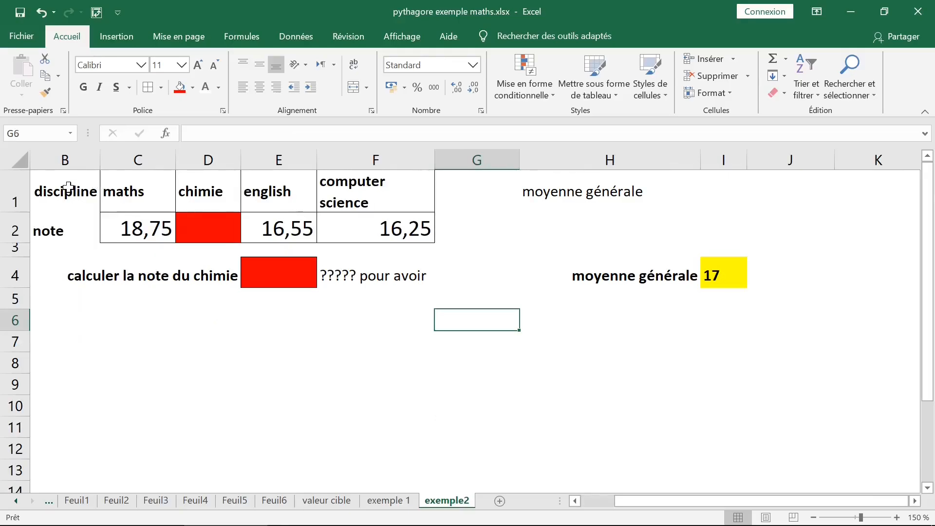
drag(68, 187, 406, 222)
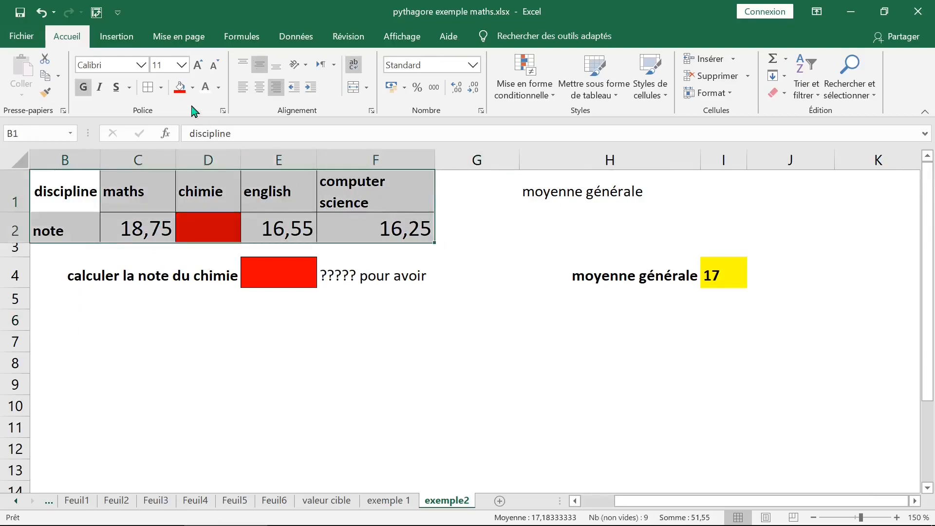
click(148, 88)
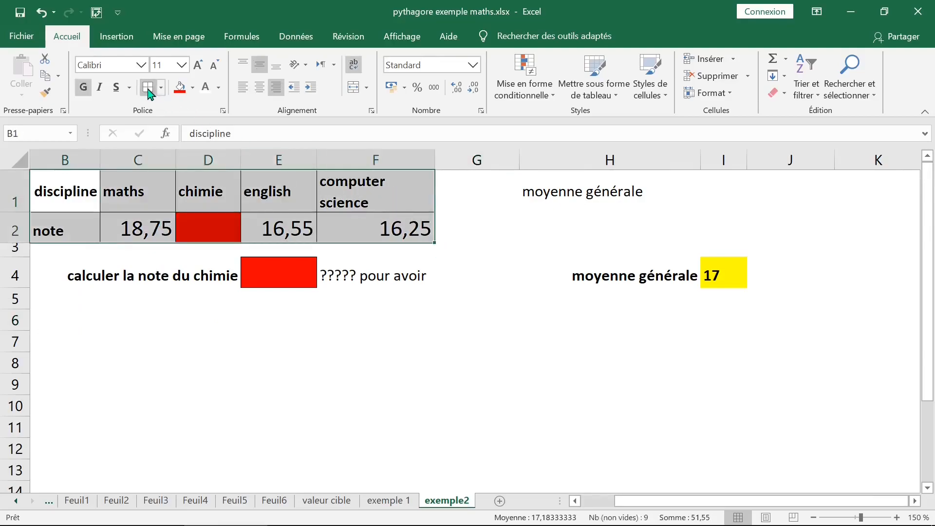
- Review the subject headings and the empty chimie grade in the table, and slightly narrow column F
click(133, 195)
click(205, 191)
click(278, 197)
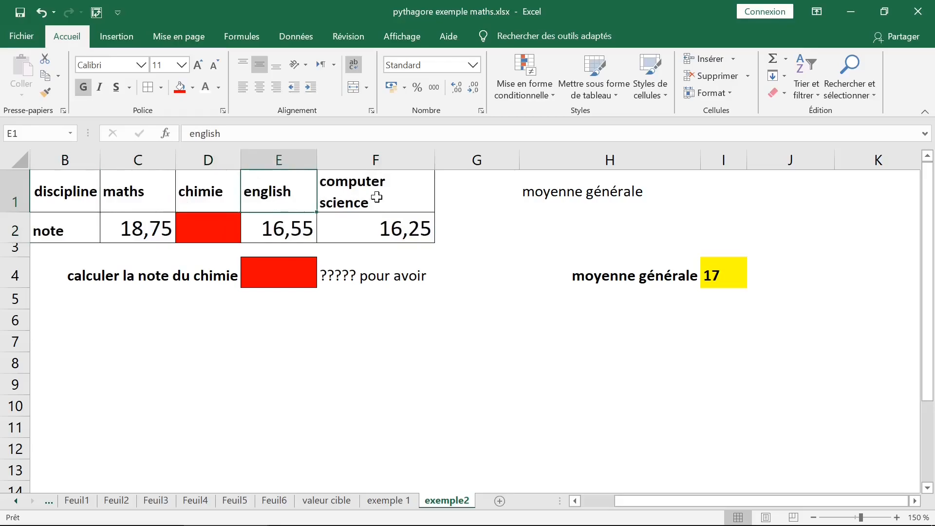
click(350, 202)
drag(433, 163, 432, 163)
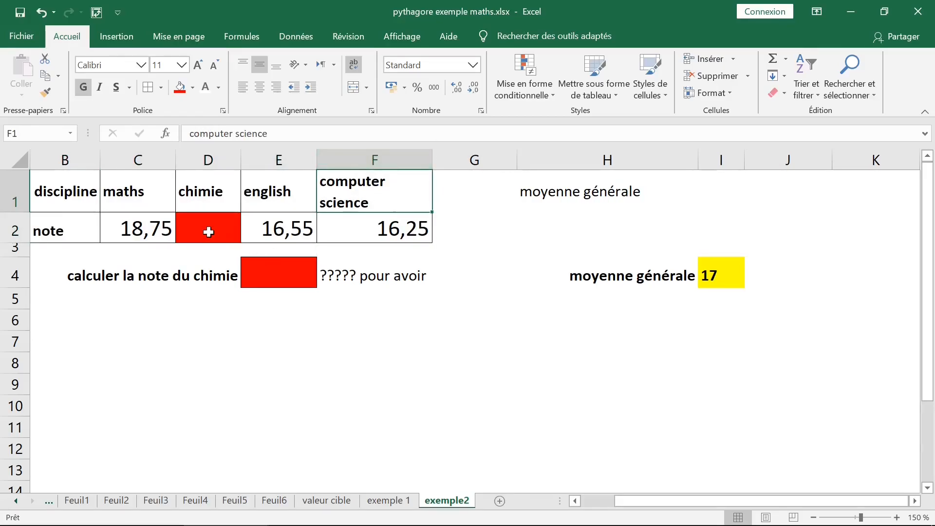
click(207, 230)
drag(56, 197, 380, 233)
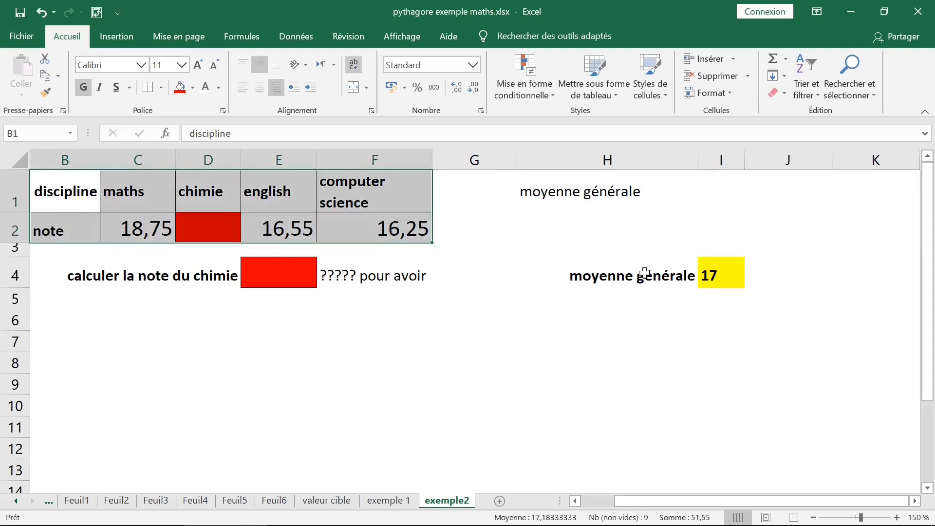
- Move the general average value 17 from I4 to I1 and delete the duplicate label in H4
drag(610, 274, 725, 199)
click(724, 261)
click(655, 276)
drag(655, 276, 714, 273)
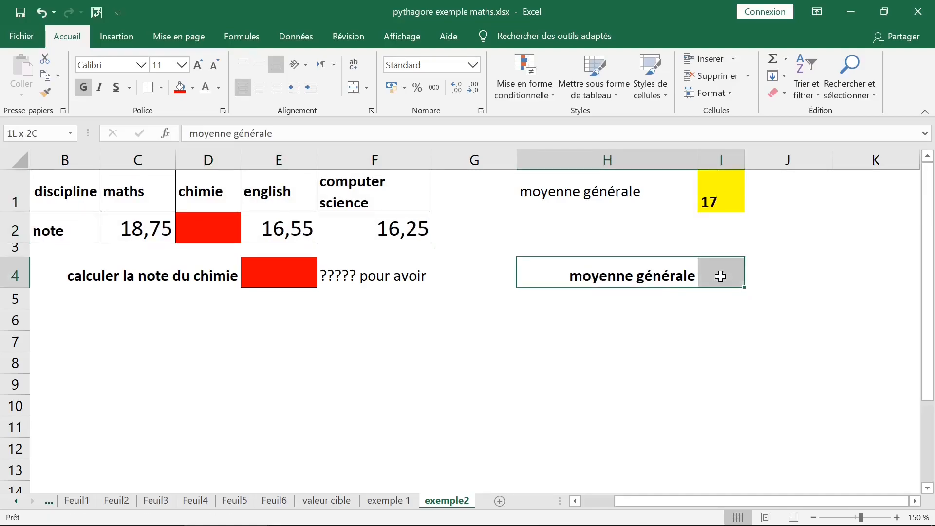
key(Delete)
click(620, 336)
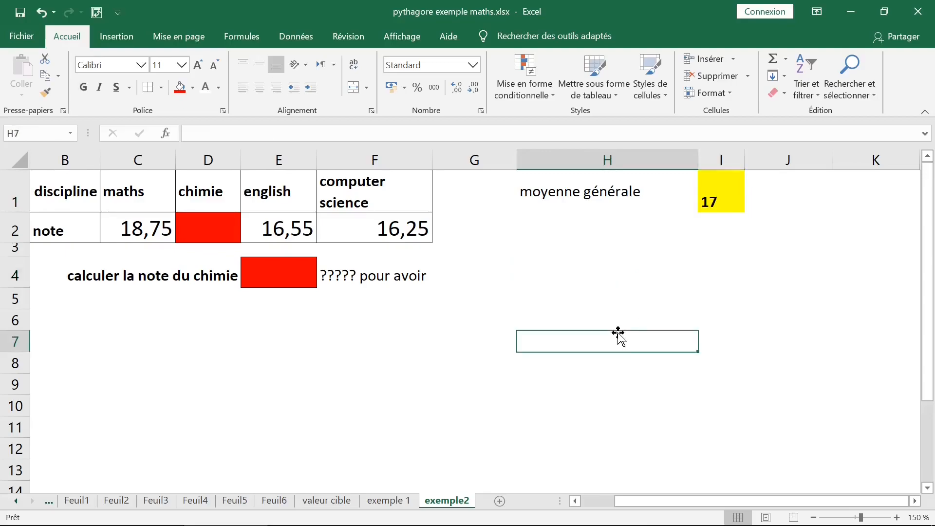
- Enter Moy in cell G1 and générale in cell G2, beside the grades table
click(199, 225)
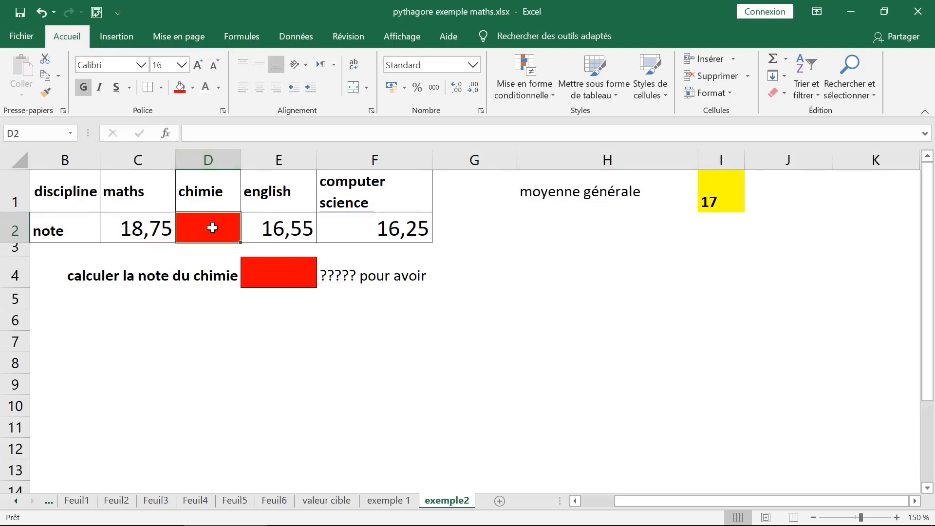
click(658, 238)
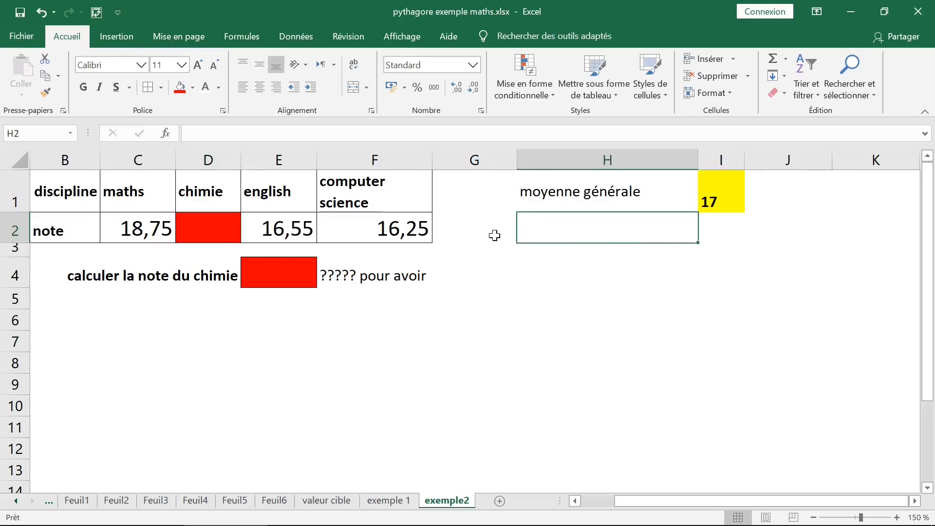
click(451, 230)
click(514, 201)
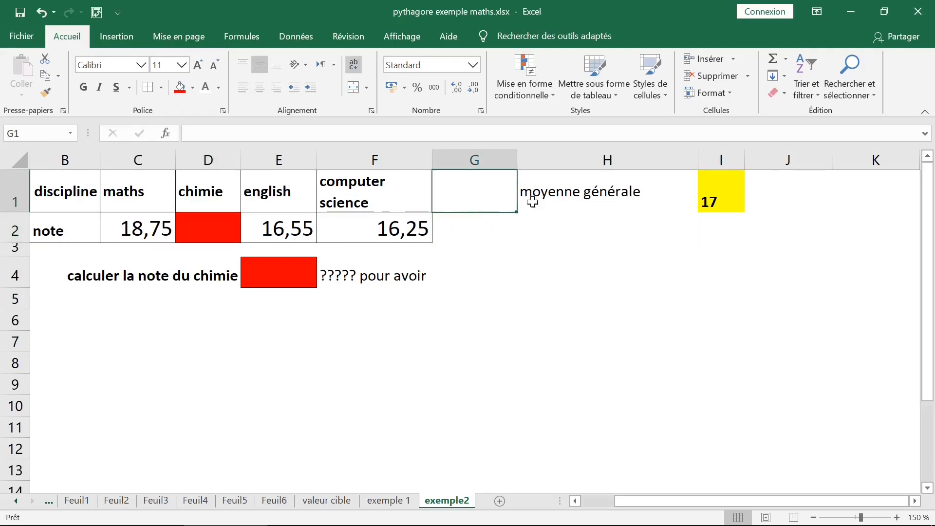
click(579, 194)
click(482, 195)
text(Moy)
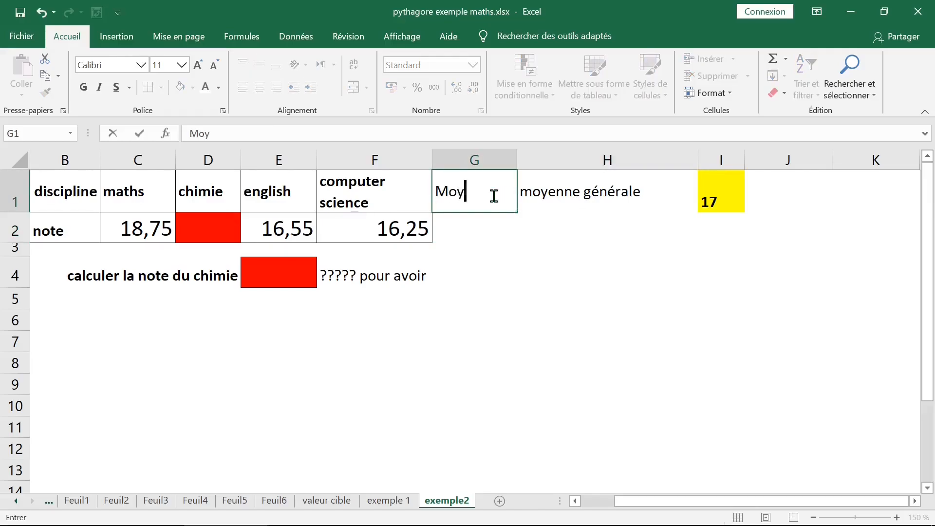
key(Return)
text(g)
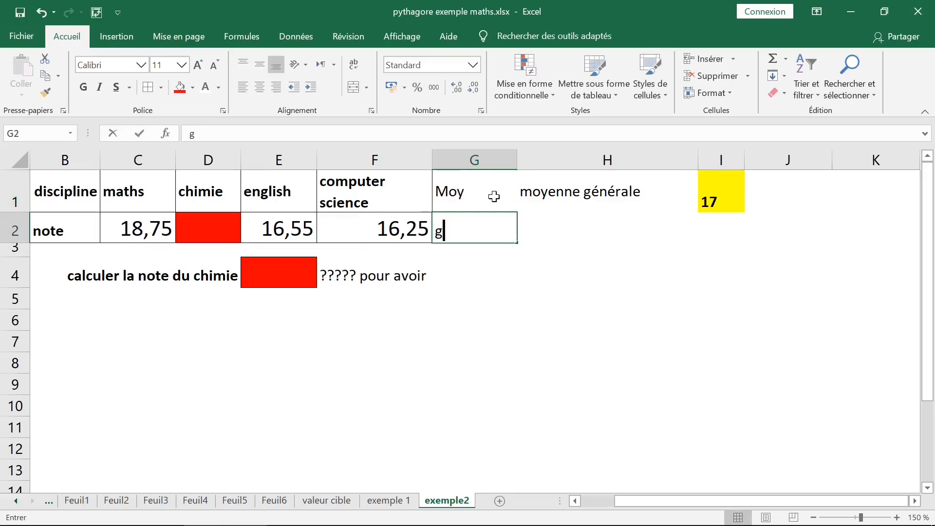
text(énérale)
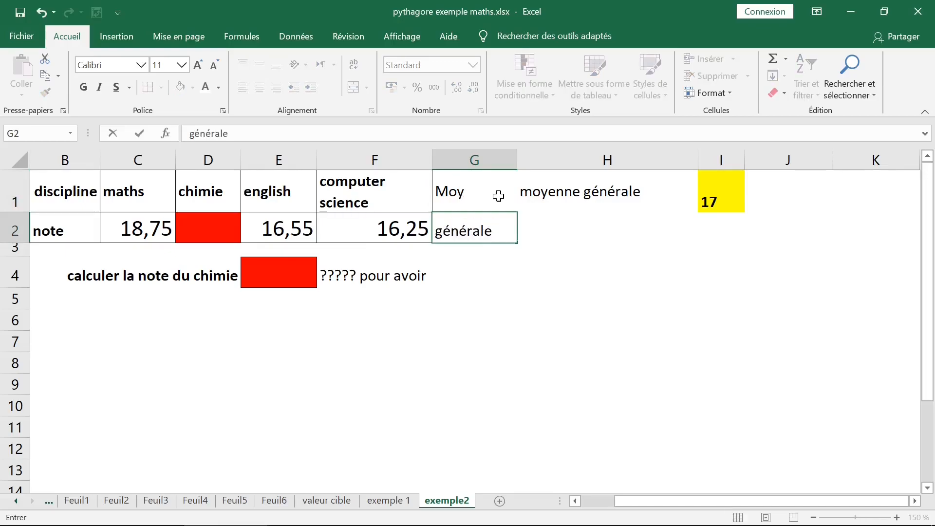
- Clear the text from G2 and add générale as a second line under Moy in G1
click(513, 278)
click(477, 233)
double_click(499, 191)
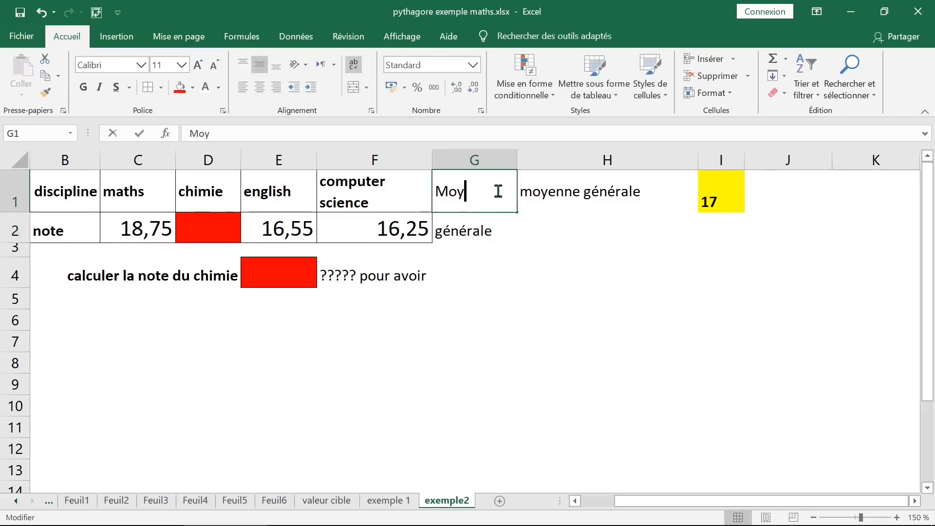
key(alt+Return)
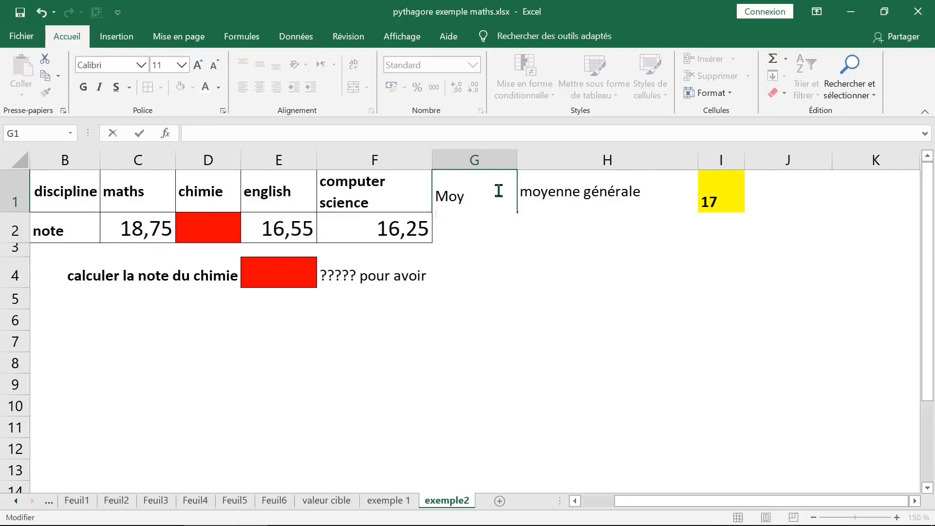
text(générale)
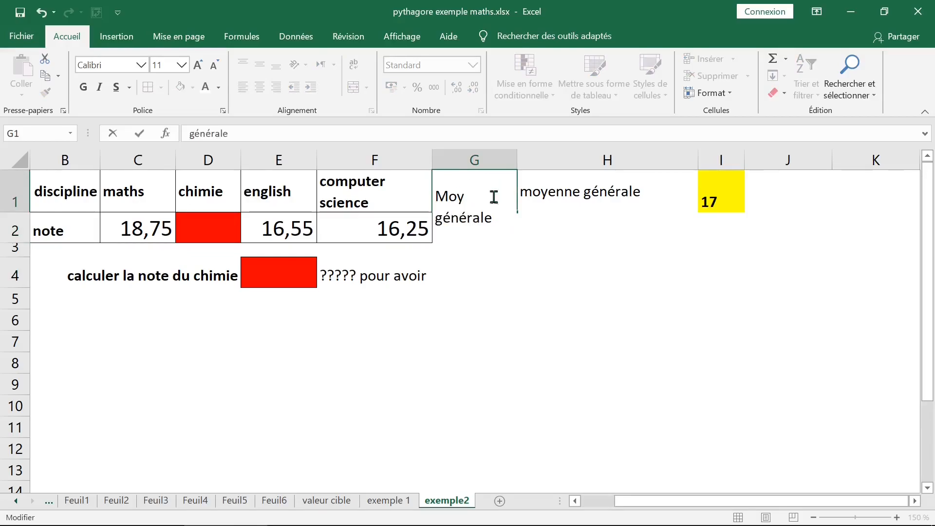
key(Return)
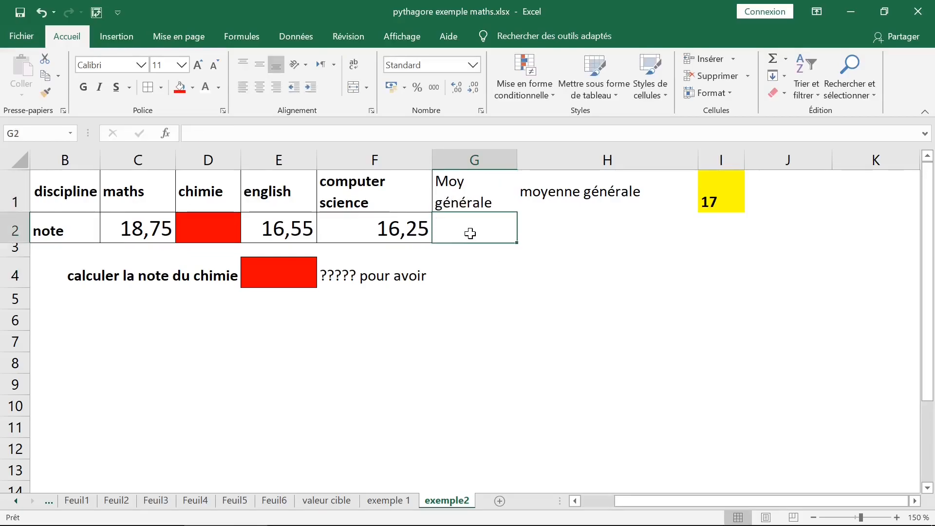
- Calculate the general average in G2 with =MOYENNE(C2:F2) and check the resulting formula
text(=moyenn)
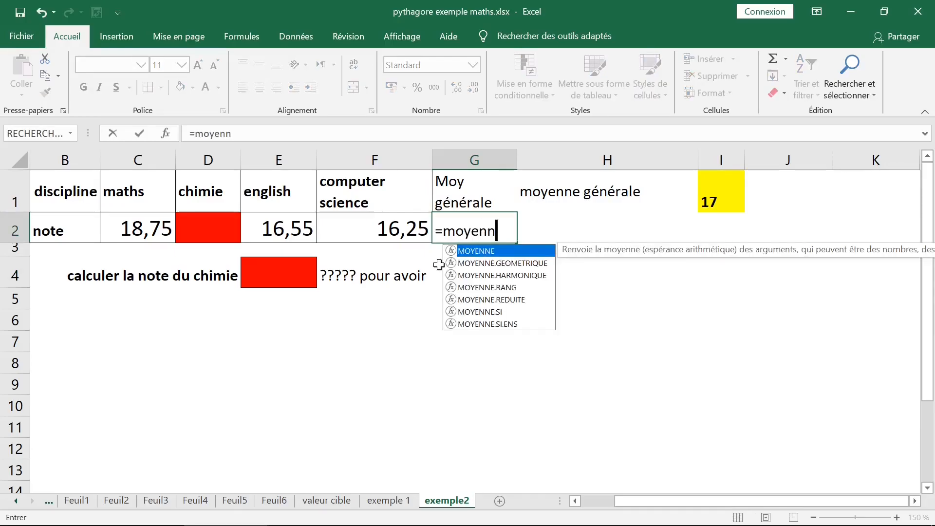
key(Tab)
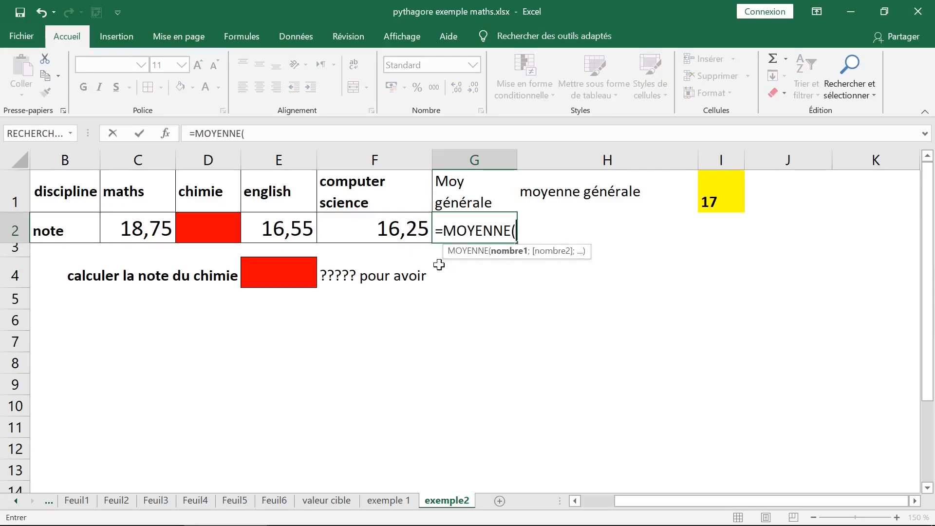
click(132, 223)
drag(133, 223, 396, 225)
key(Return)
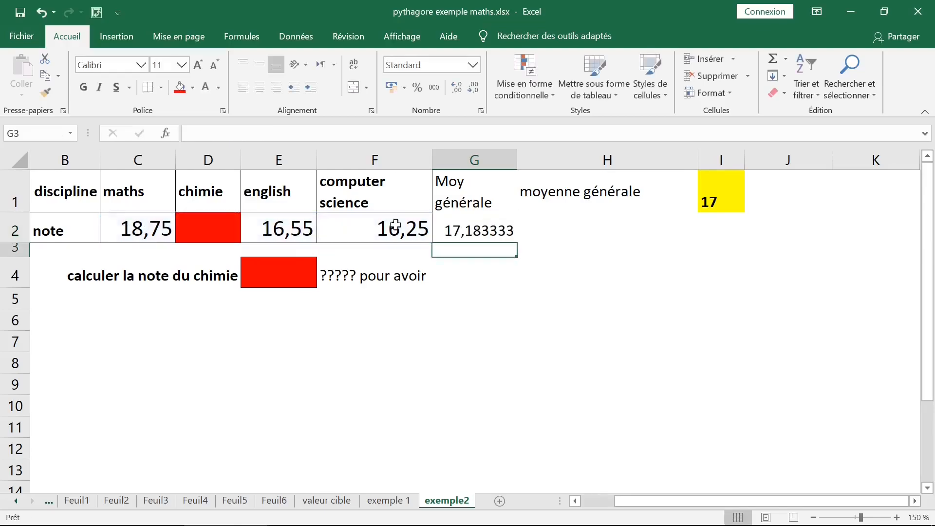
click(481, 232)
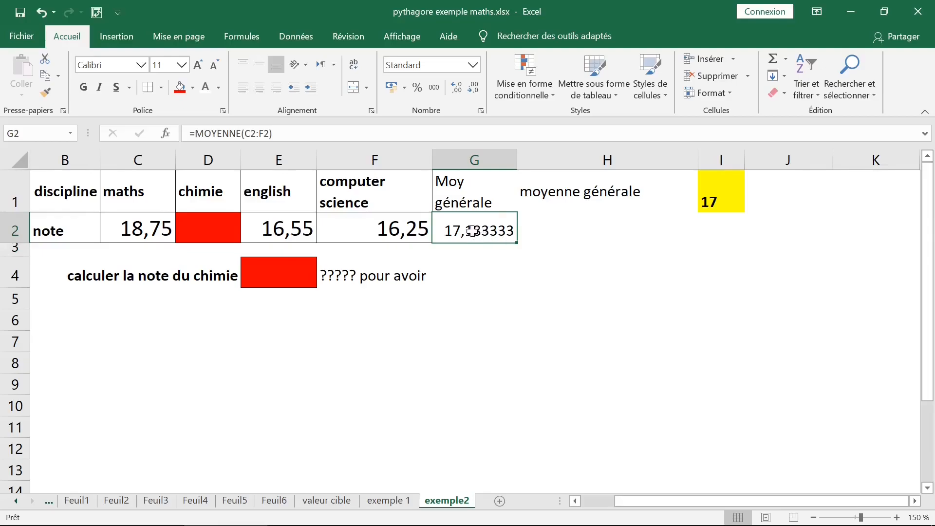
- Change the computer science grade in F2 to 12 and the english grade in E2 to 15
click(395, 230)
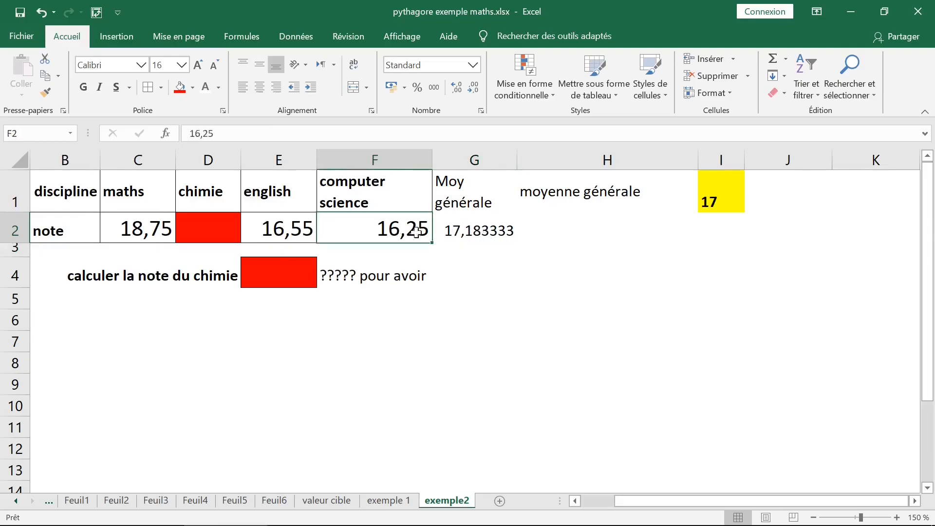
text(12)
key(Return)
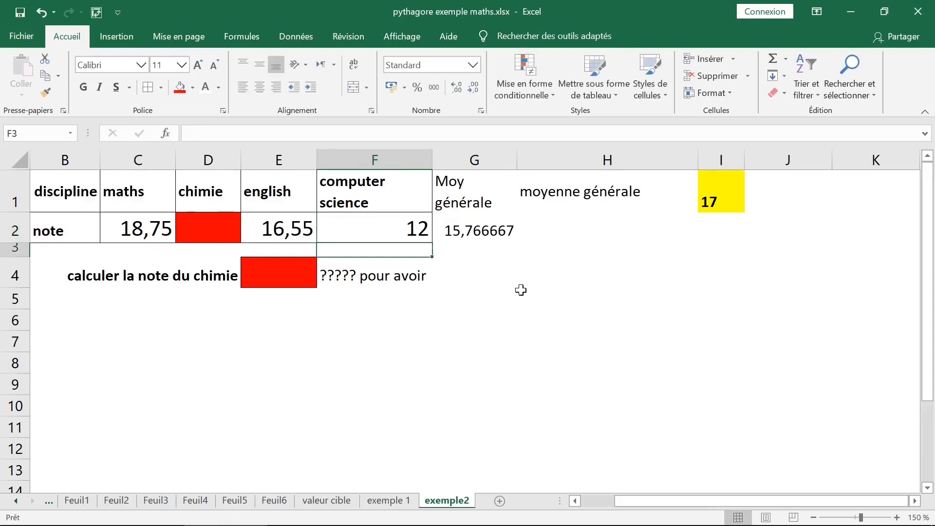
click(287, 235)
text(15)
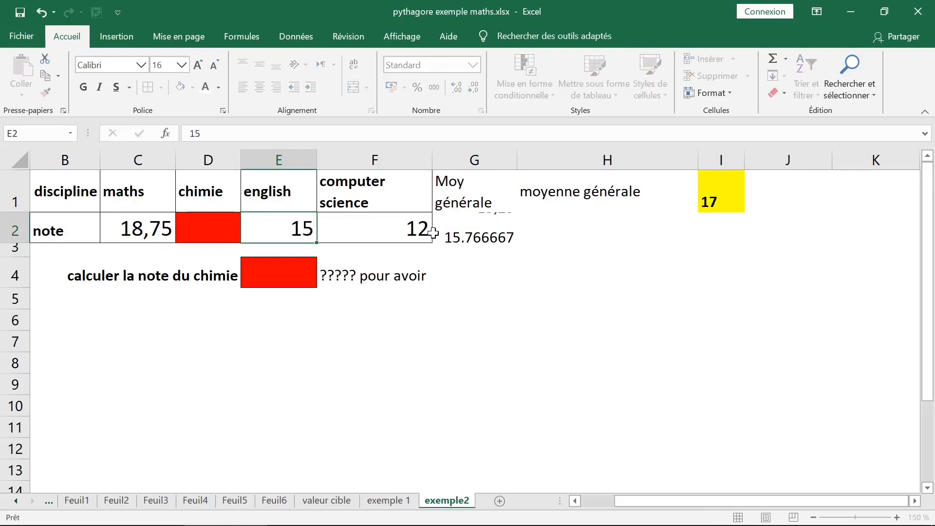
key(Return)
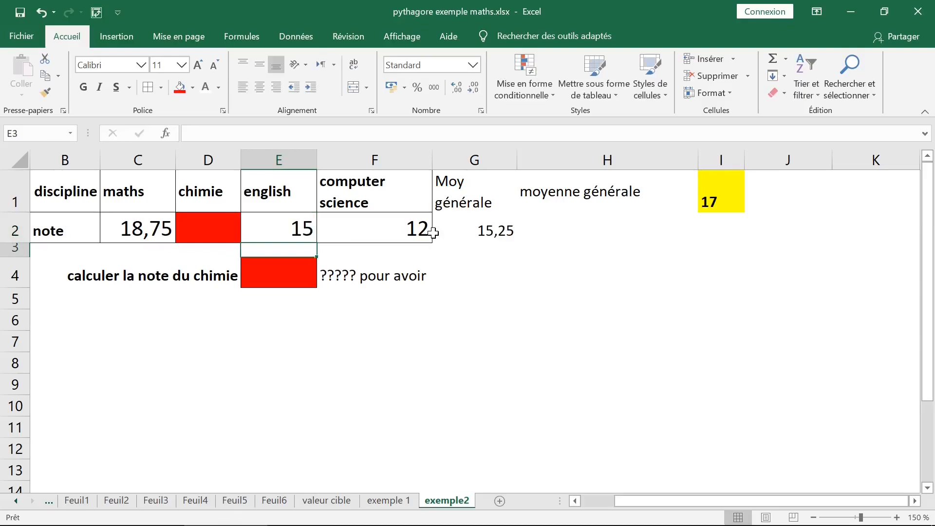
- Check the grades in row 2 against the average formula, and delete the formula from G2
click(204, 232)
click(478, 229)
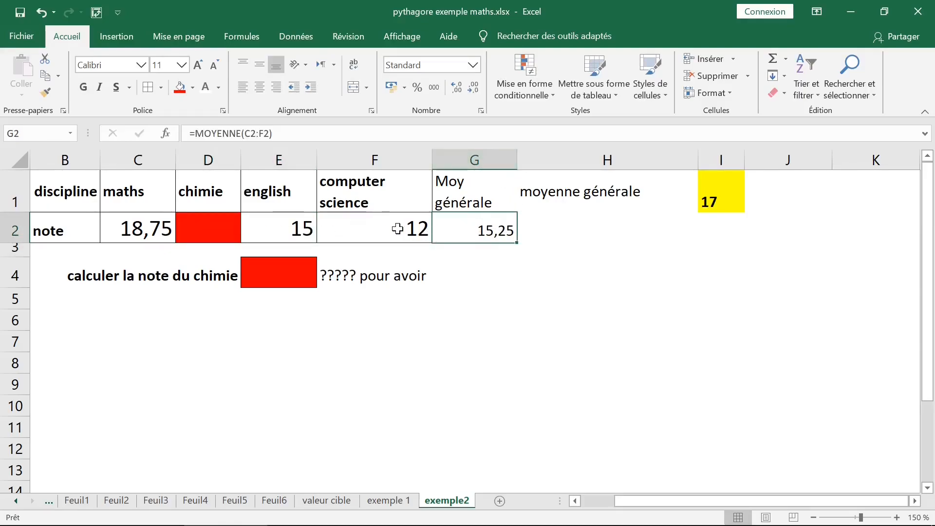
drag(398, 229, 151, 228)
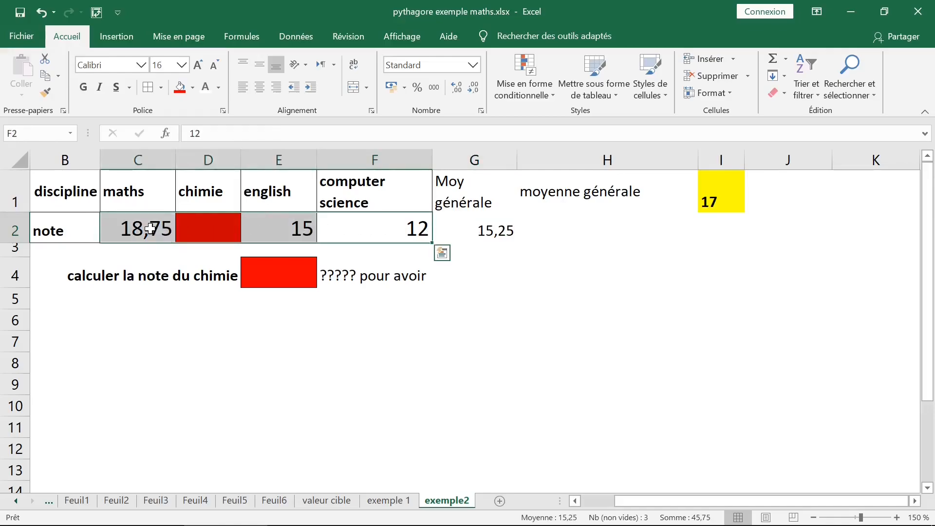
click(489, 229)
drag(475, 199, 480, 225)
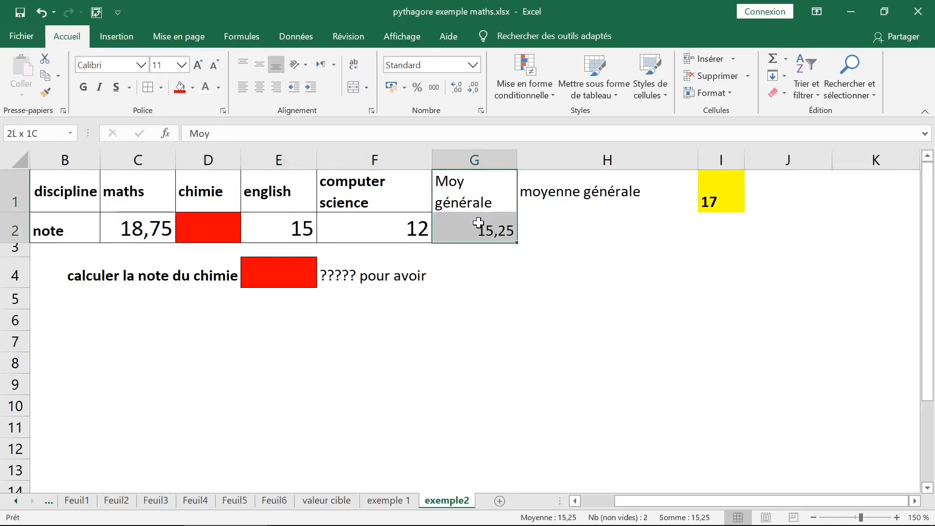
click(482, 228)
key(Delete)
- Fill the general average cells G1:G2 with the standard dark blue colour
drag(476, 198, 478, 236)
click(208, 92)
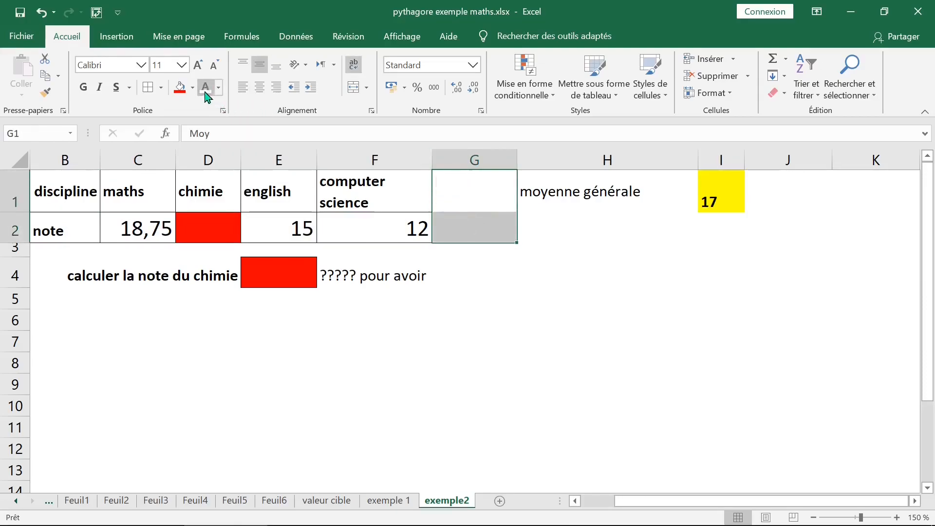
click(193, 89)
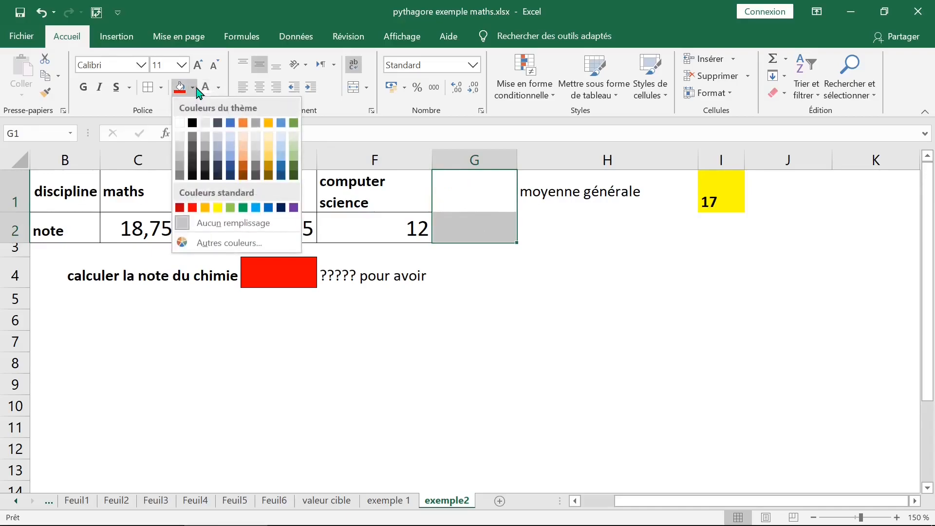
click(281, 208)
- Enter =MOYENNE(C2:F2) in G2 to average the four subject grades, and collapse the ribbon to enlarge the sheet area
click(484, 216)
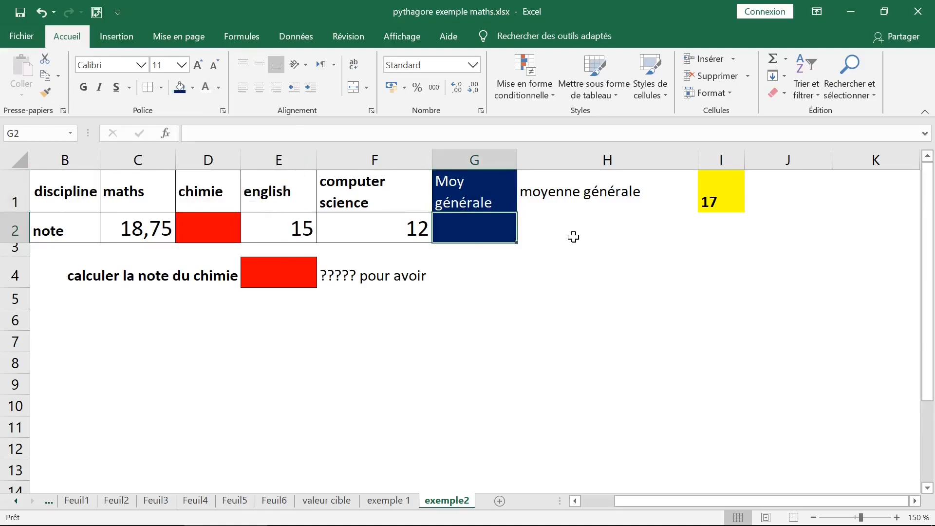
text(=)
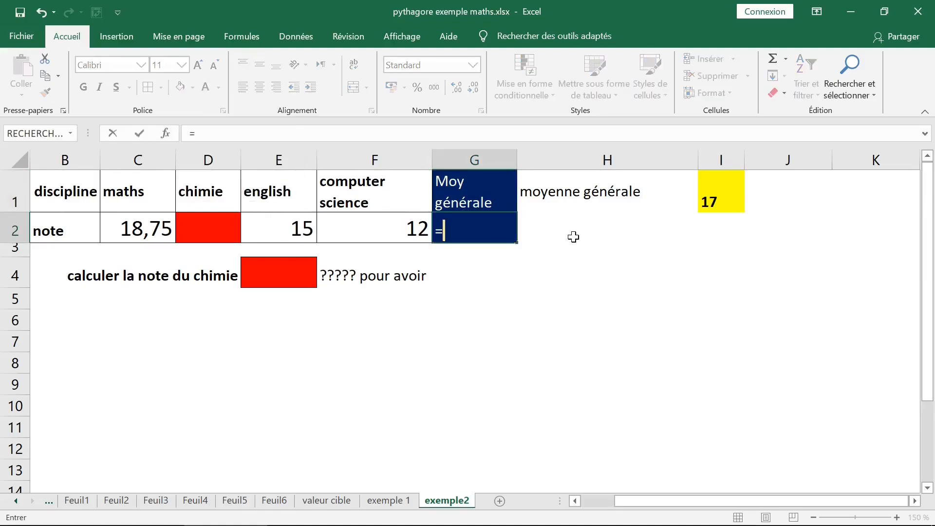
text(moyenn)
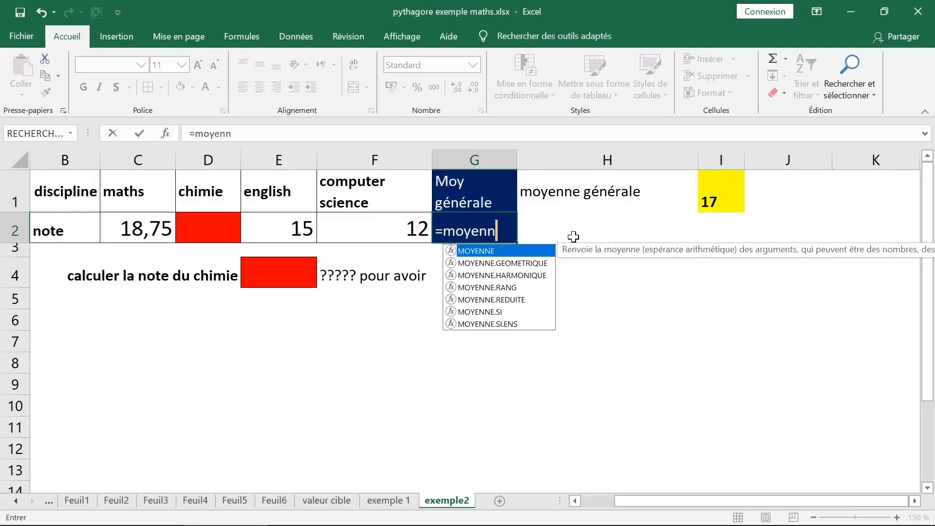
key(Tab)
click(149, 227)
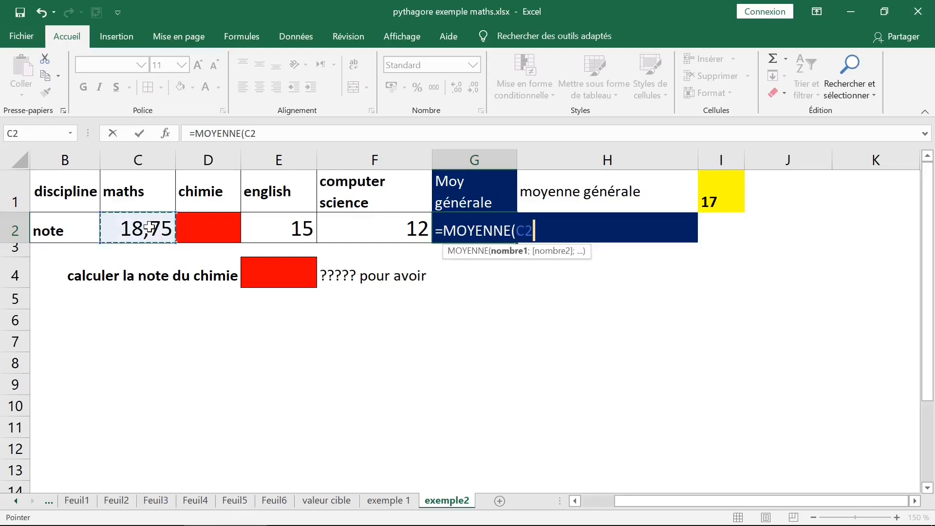
drag(149, 227, 388, 228)
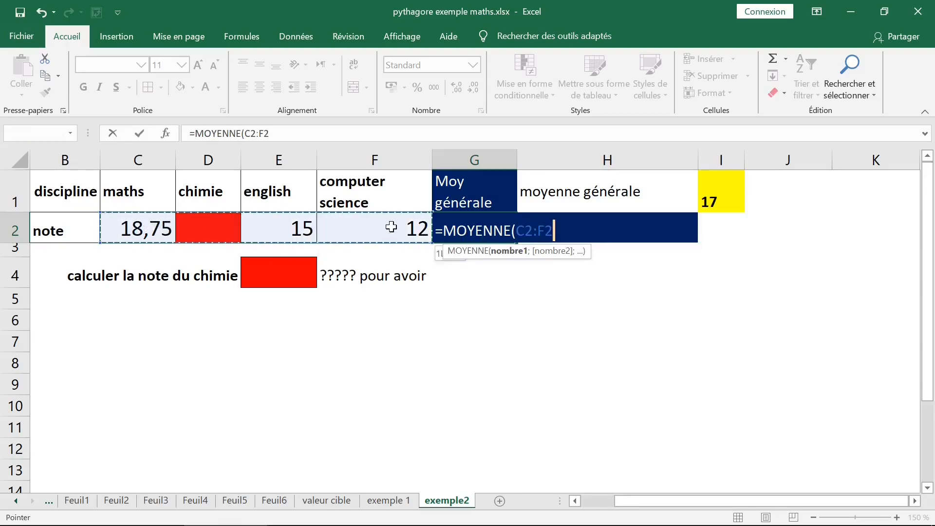
double_click(62, 38)
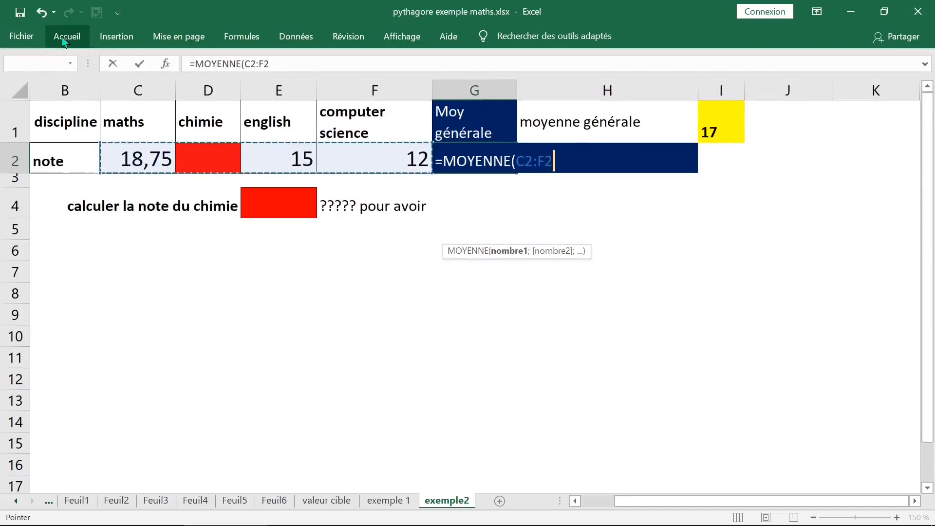
key(Return)
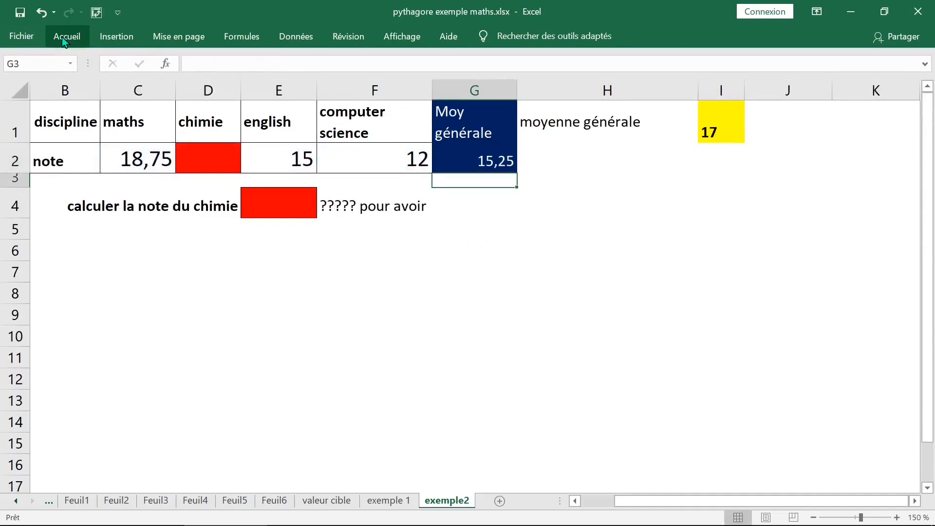
click(484, 155)
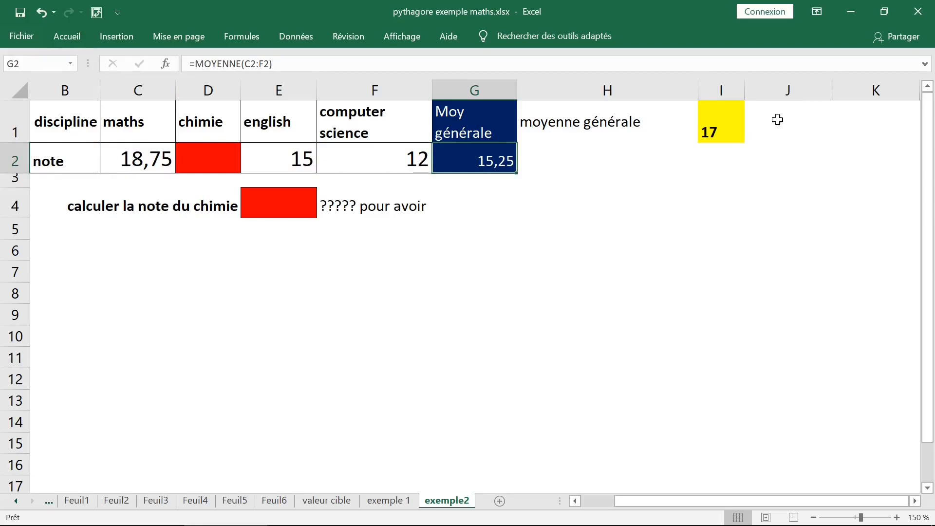
- Right-align the moyenne générale label in H1 next to its target value
click(719, 120)
click(601, 120)
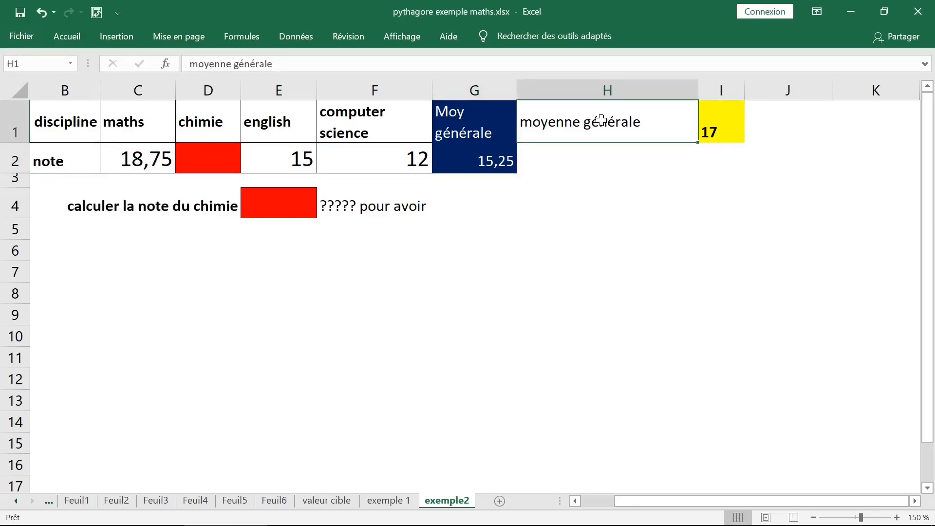
click(68, 36)
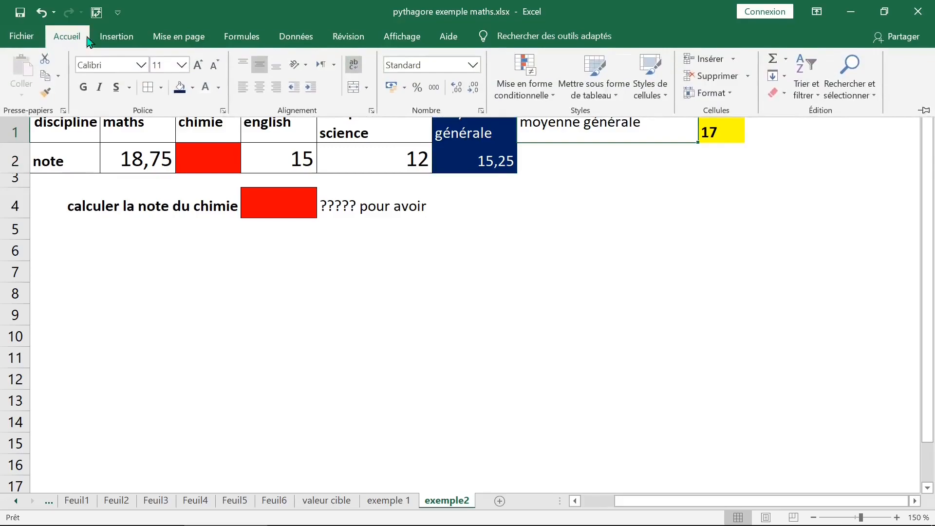
click(276, 88)
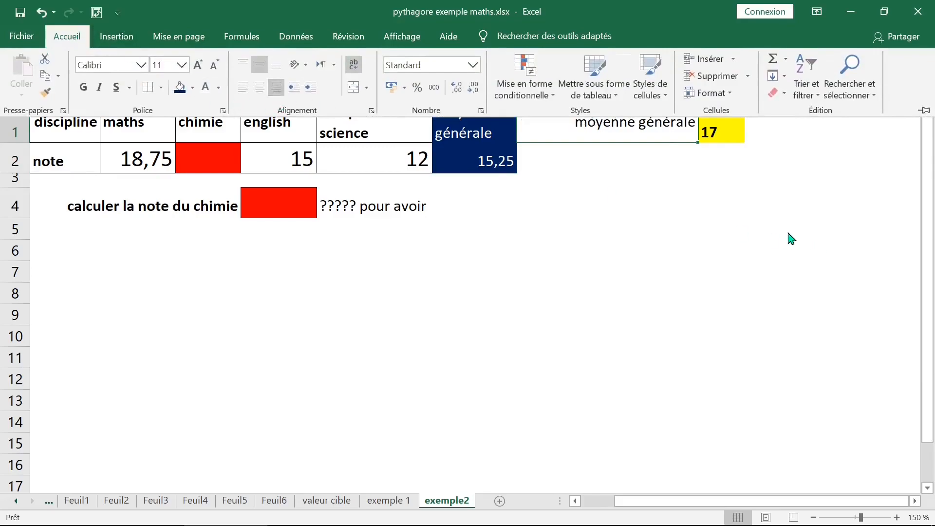
click(693, 167)
- Review the target average in H1:I1, the individual grades in C2:F2 and the average formula in G2
click(708, 132)
drag(653, 129, 736, 130)
click(734, 214)
click(506, 165)
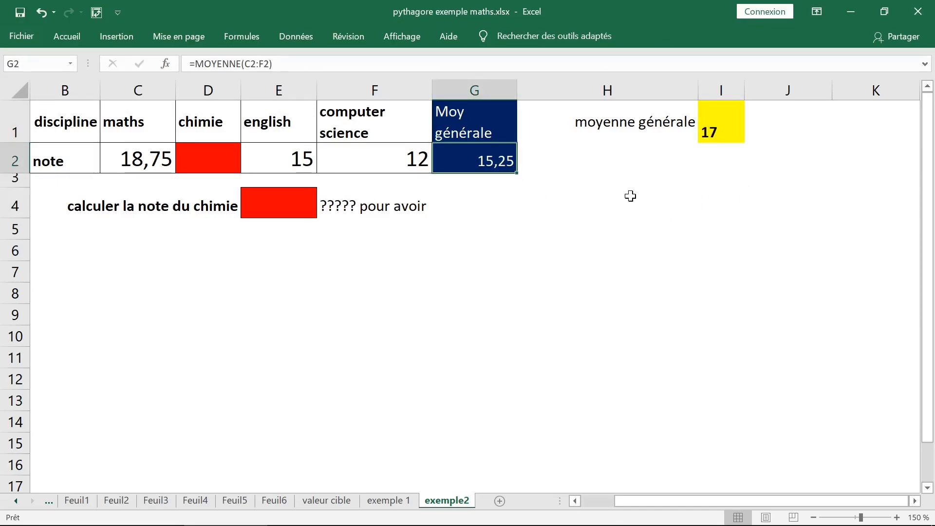
click(161, 165)
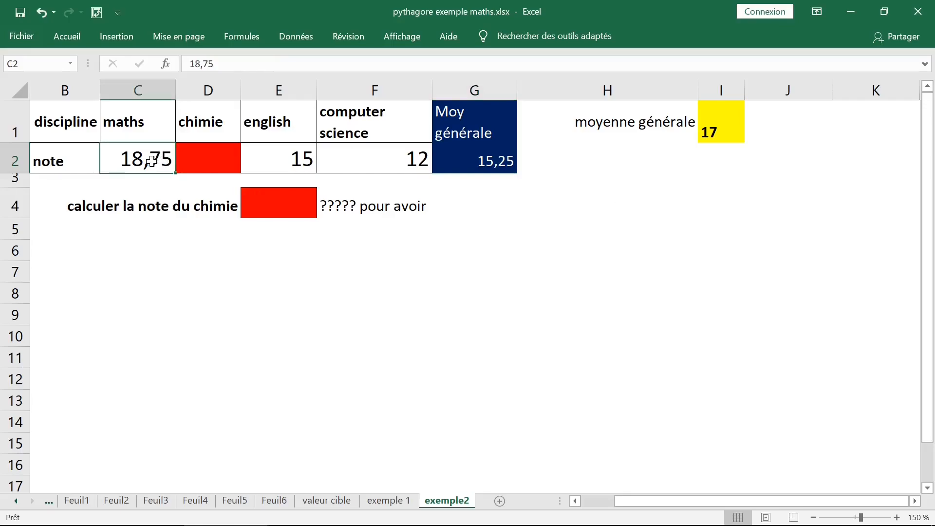
click(218, 160)
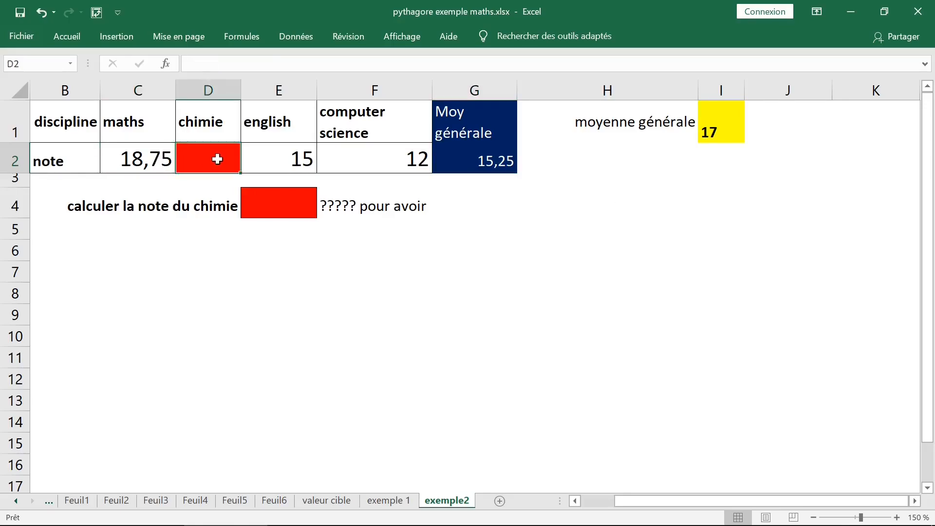
click(280, 160)
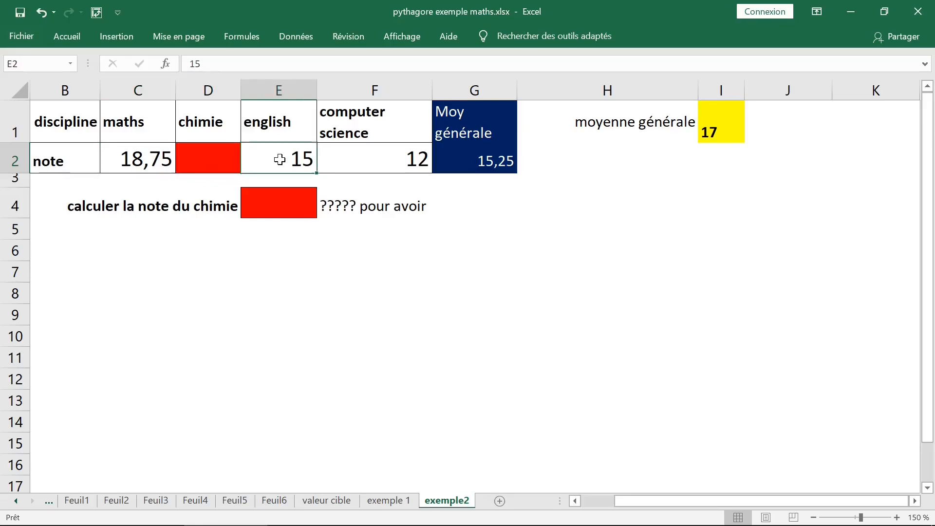
click(358, 159)
drag(115, 159, 383, 159)
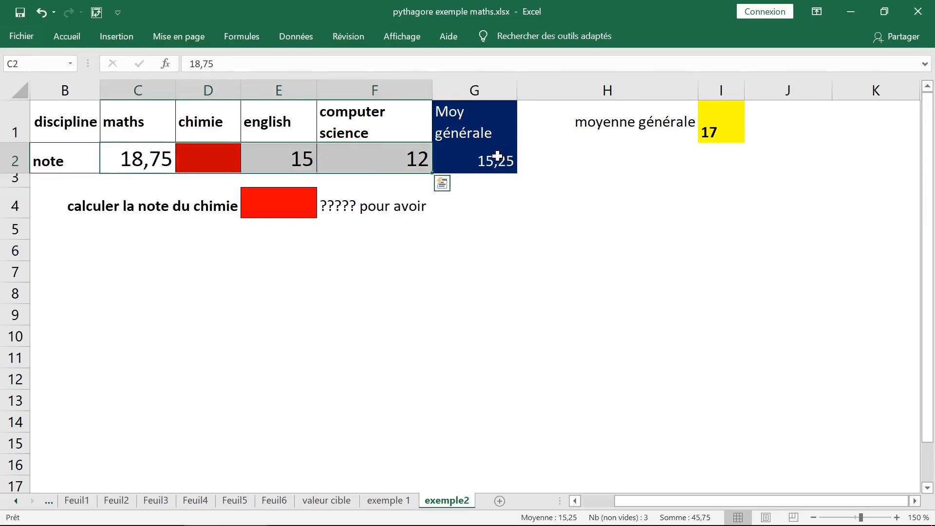
click(705, 131)
click(618, 214)
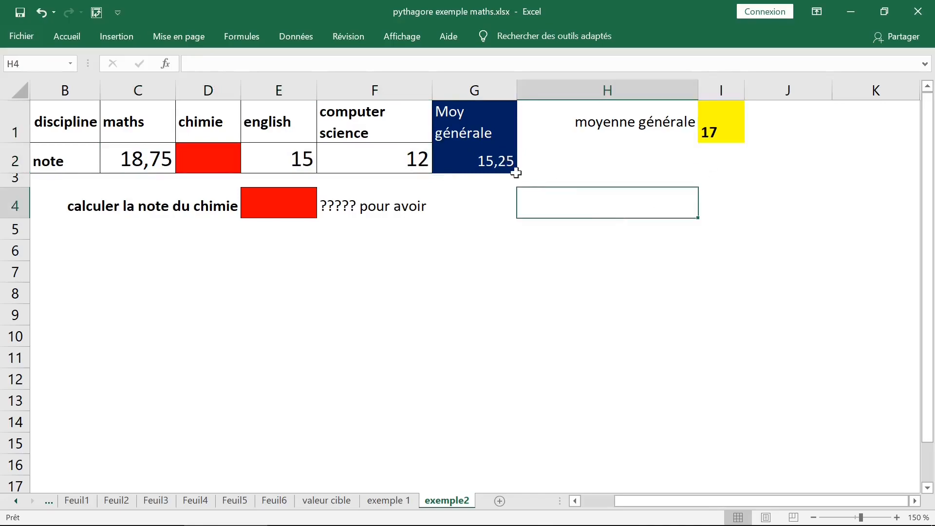
click(499, 155)
click(550, 205)
- Set up a goal seek that brings the general average in G2 to a target value of 17
click(502, 155)
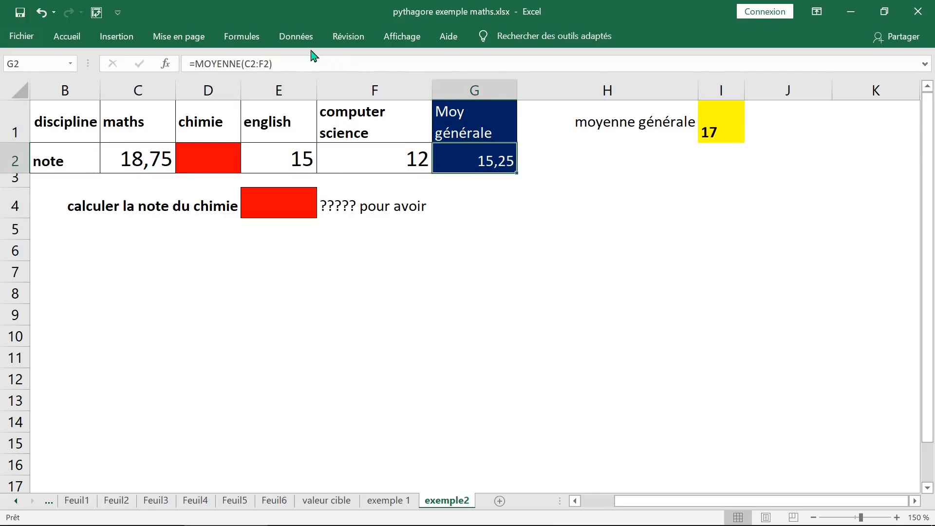
click(299, 38)
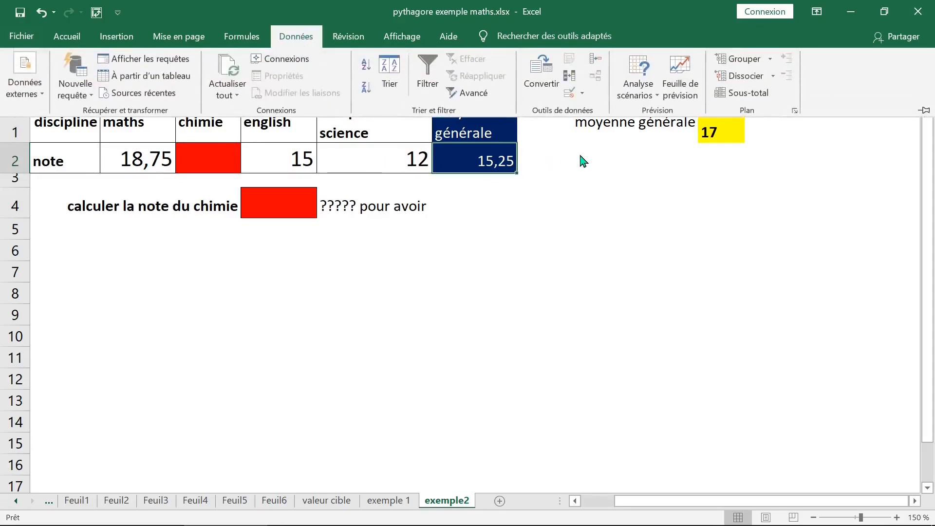
click(657, 98)
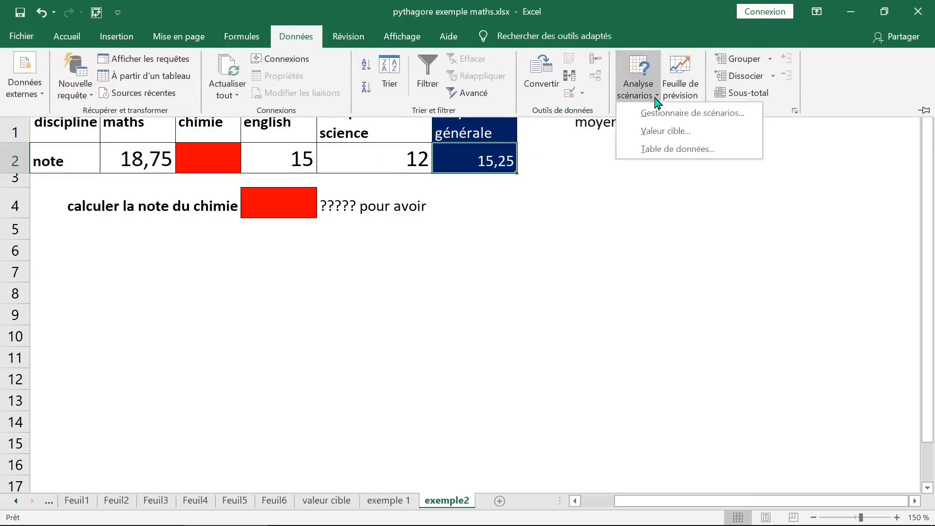
click(676, 132)
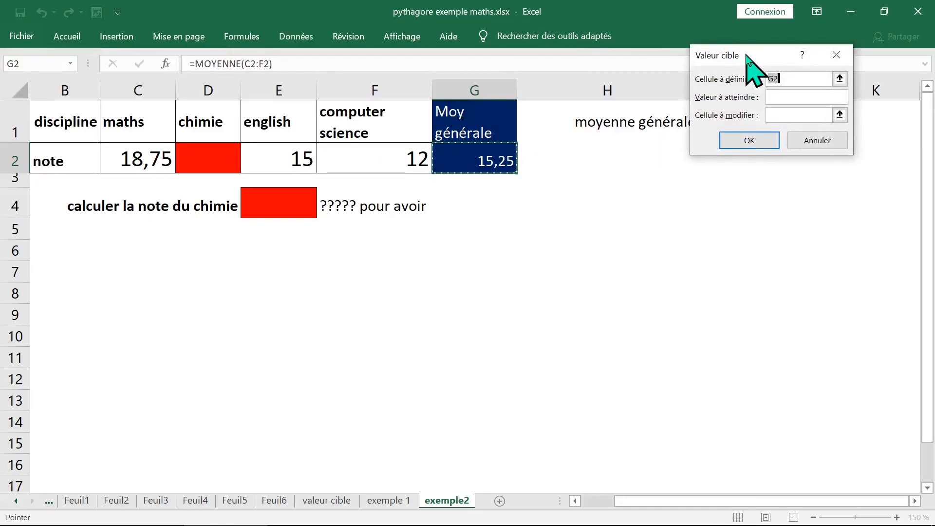
drag(746, 55, 660, 146)
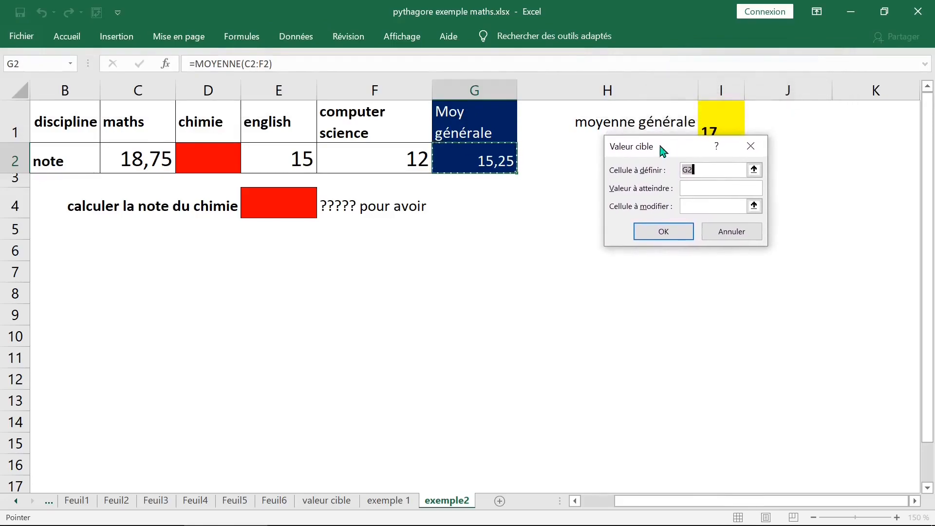
click(706, 169)
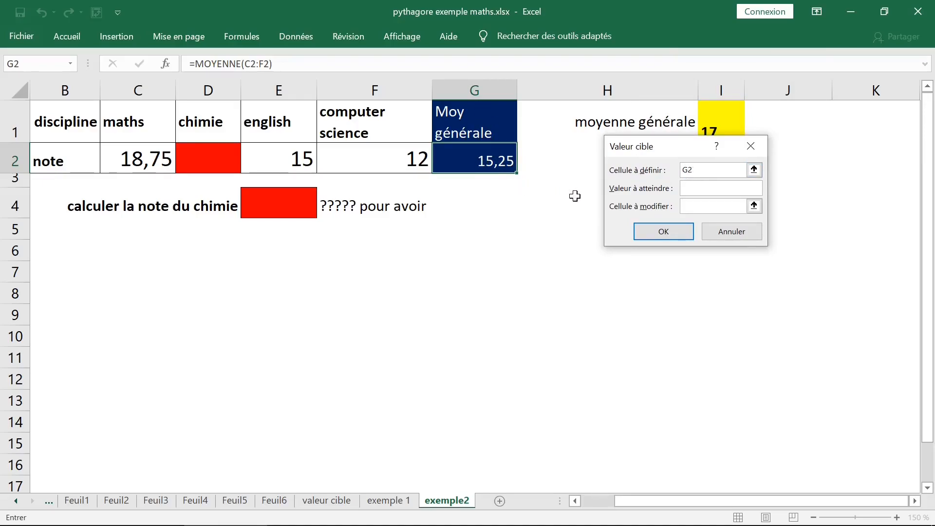
click(693, 189)
drag(709, 147, 602, 108)
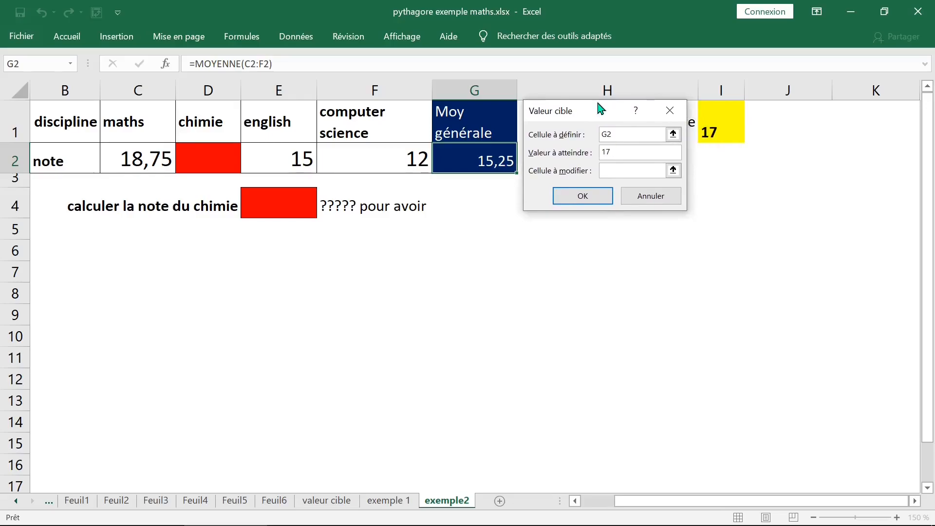
- Choose the chimie grade D2 as the changing cell, run the goal seek and discard its solution
click(612, 172)
click(211, 162)
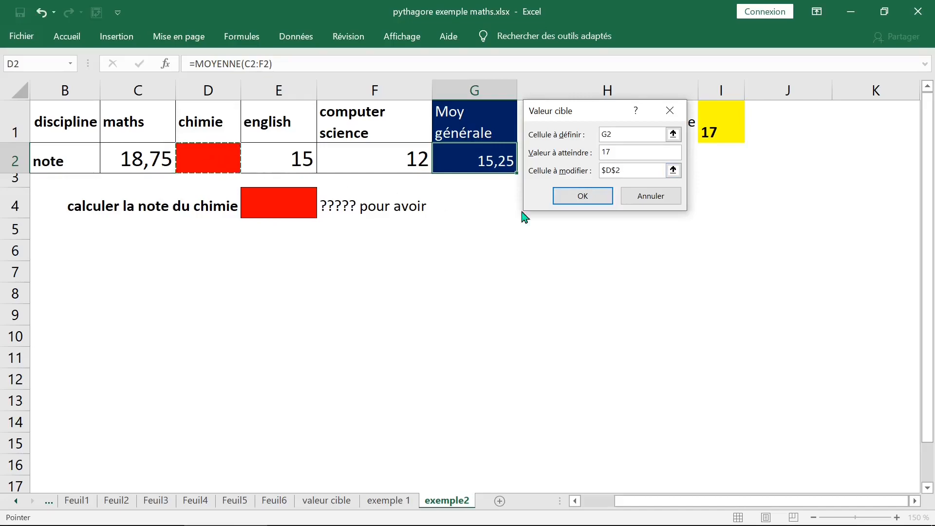
drag(573, 115, 627, 106)
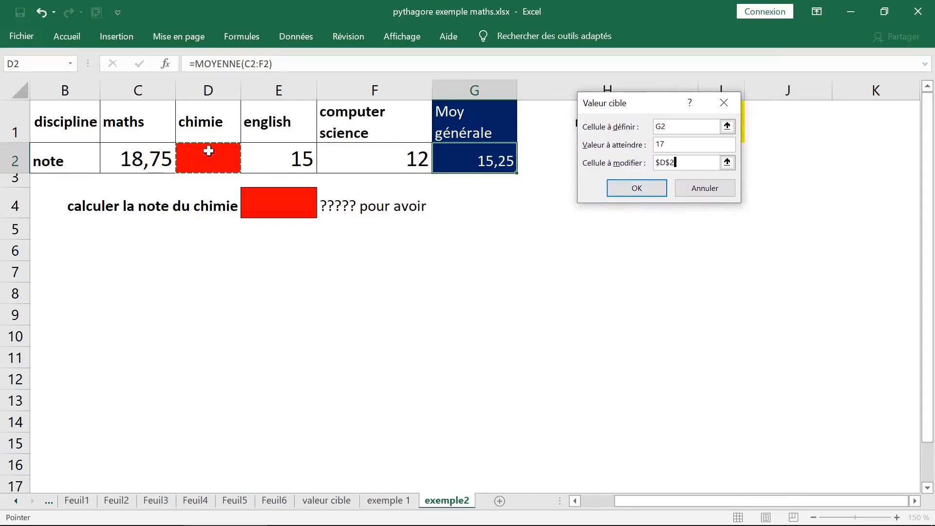
click(635, 190)
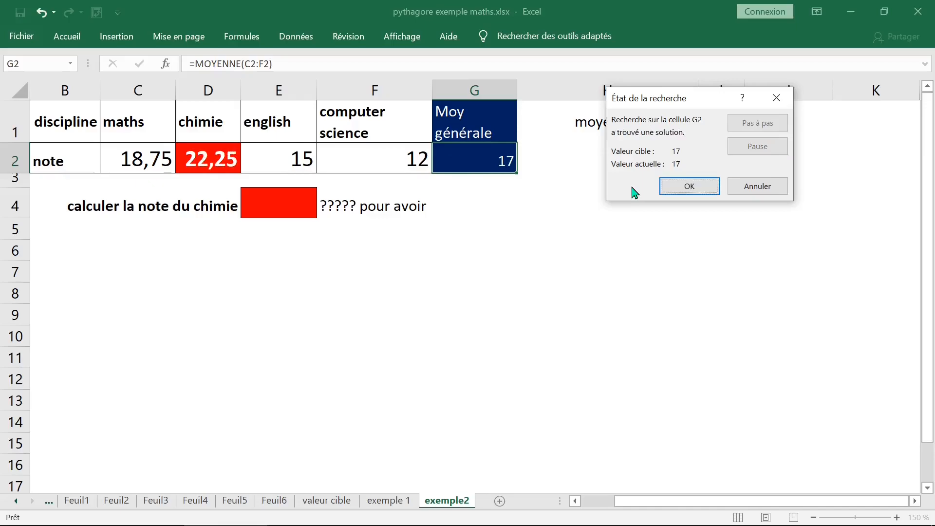
click(758, 190)
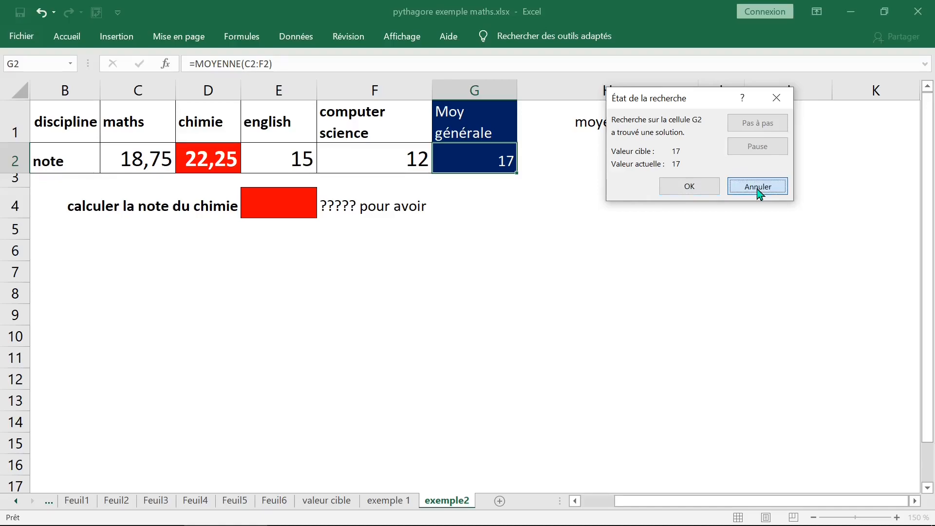
click(758, 189)
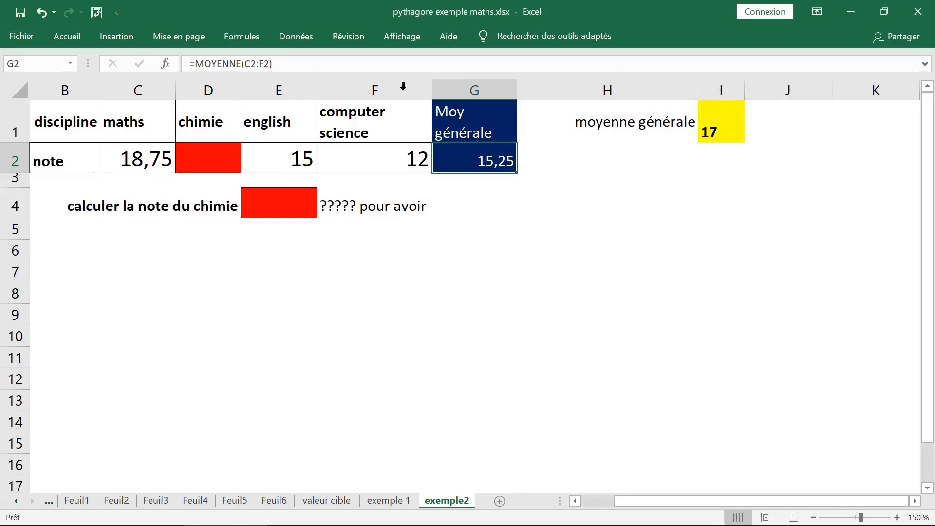
- Run a goal seek that sets G2 to 17 by changing the chimie grade in D2, and keep the solution
click(296, 38)
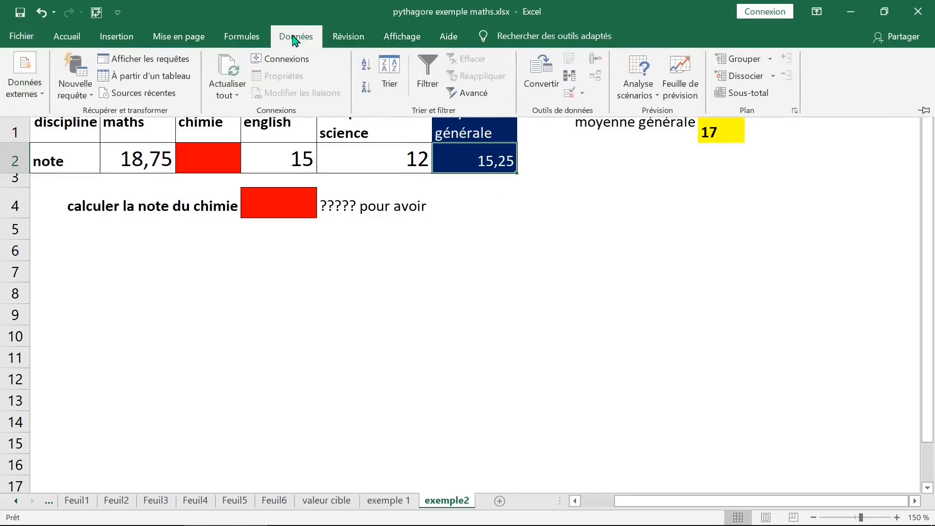
click(657, 95)
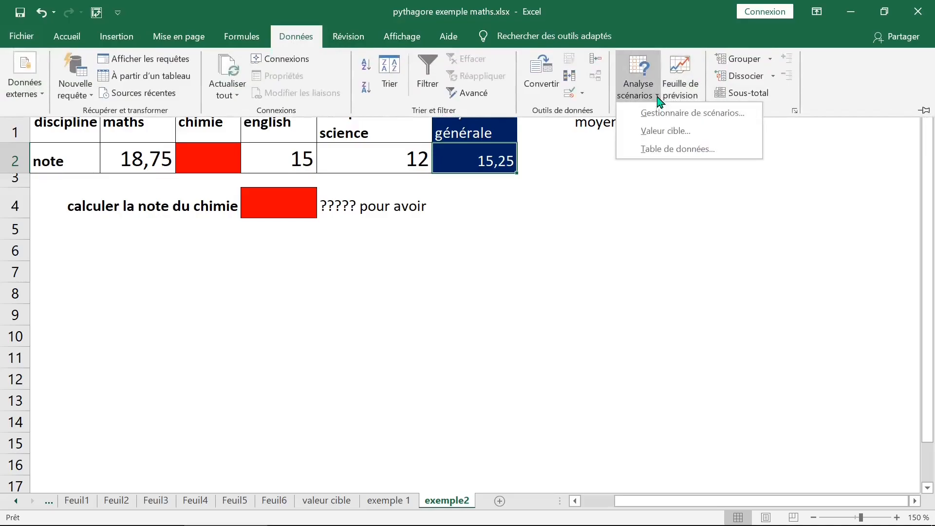
click(676, 132)
click(709, 141)
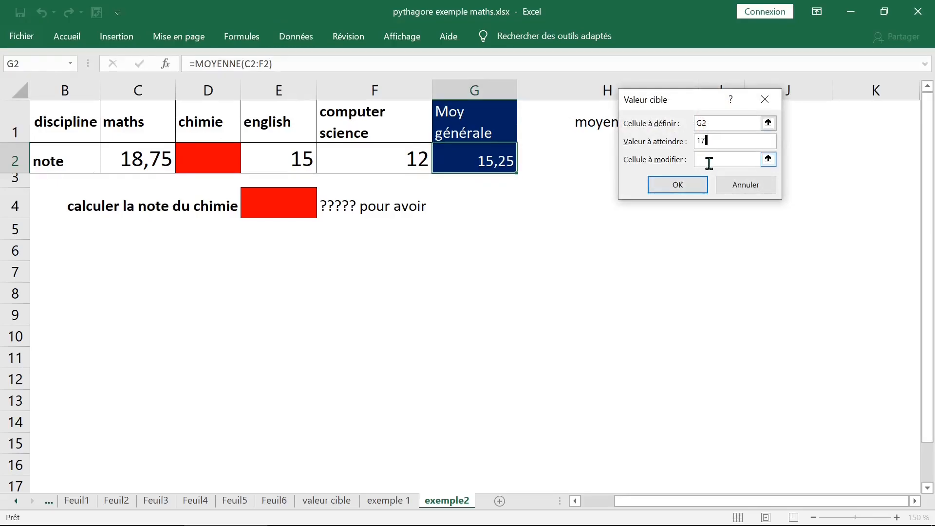
click(708, 159)
click(217, 165)
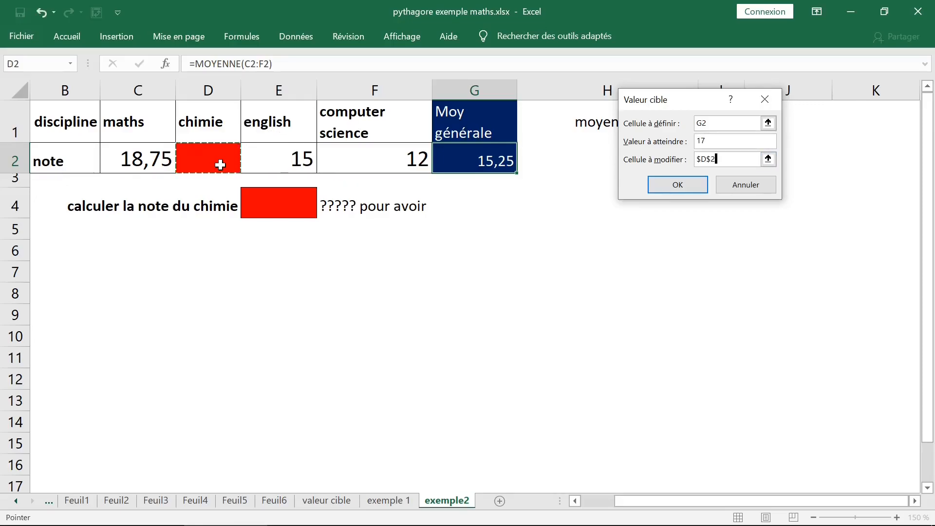
click(671, 187)
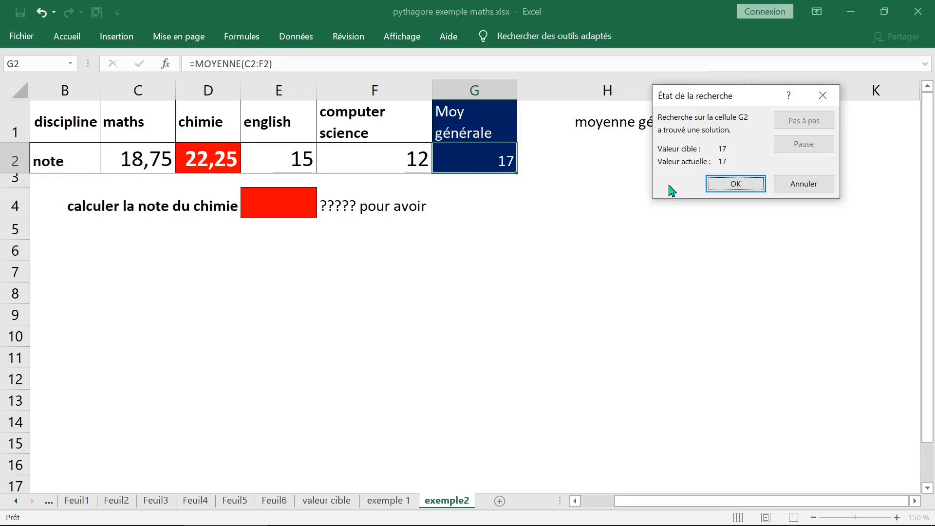
click(734, 186)
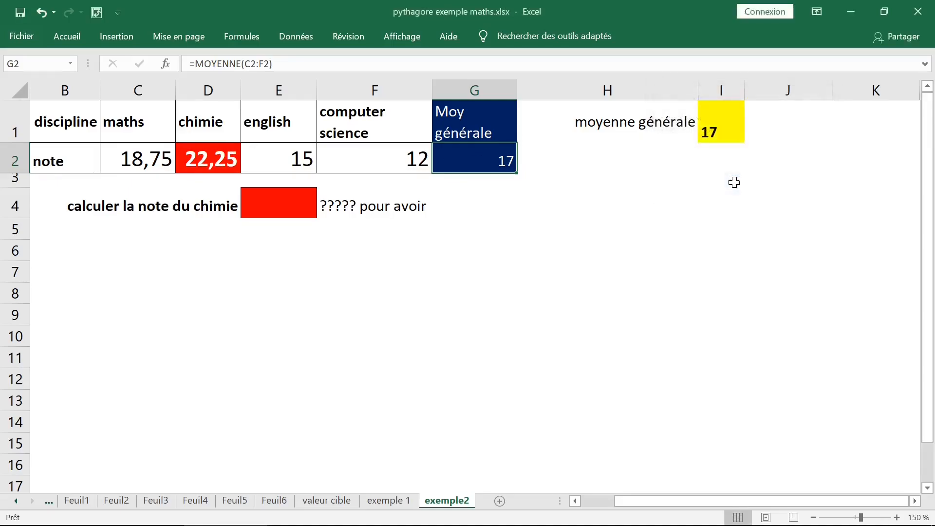
- Review the solved chimie grade in D2 against the subject grades in C2:F2 and the target average in H1:I1
click(720, 130)
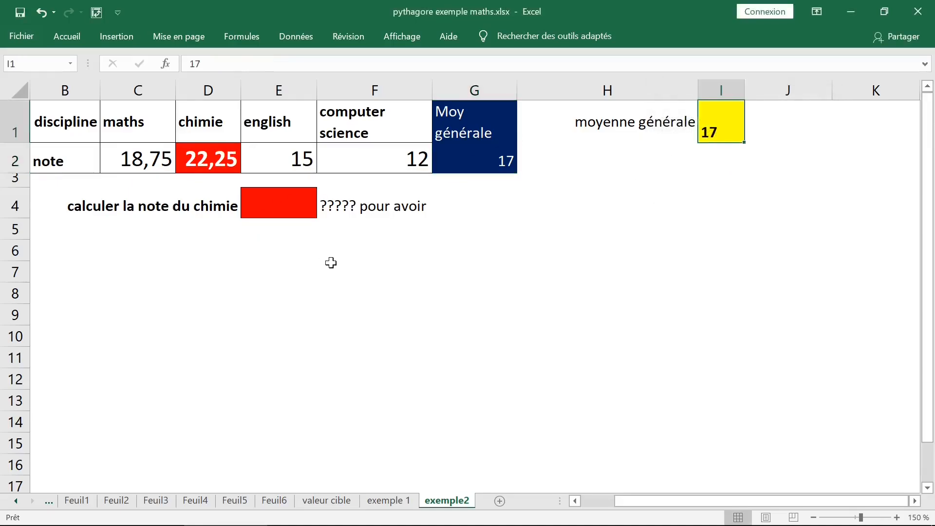
click(213, 157)
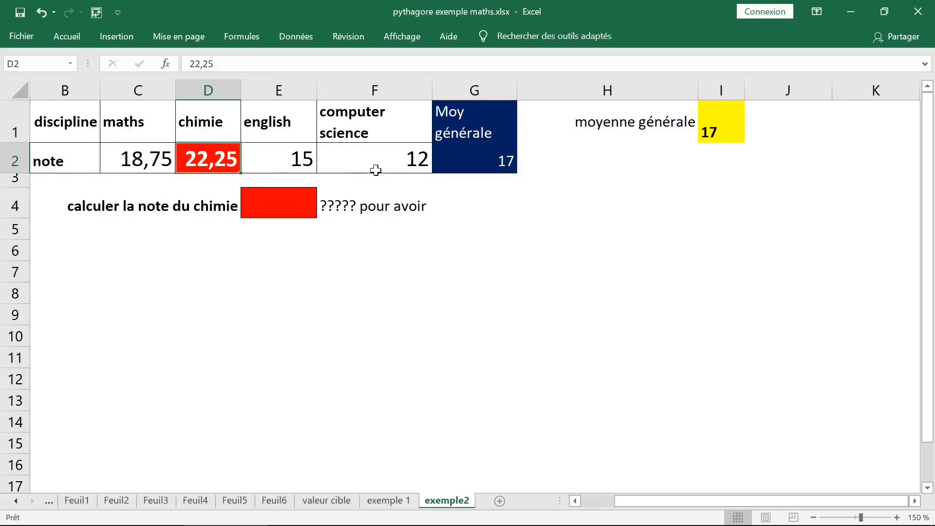
drag(403, 161, 143, 164)
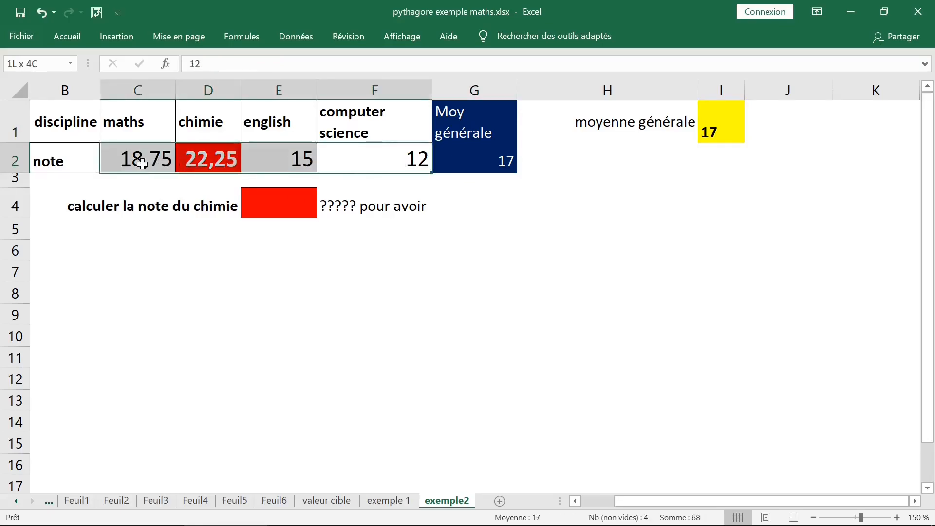
click(209, 163)
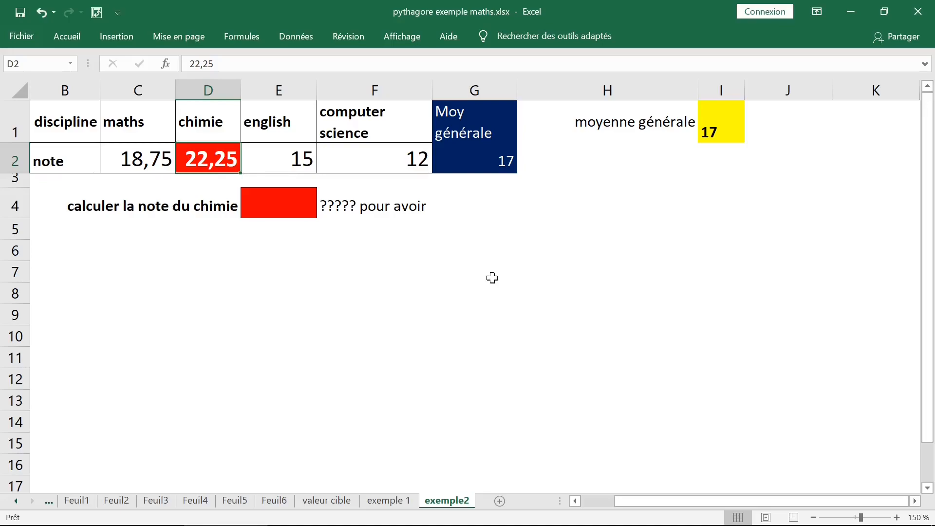
drag(148, 161, 394, 161)
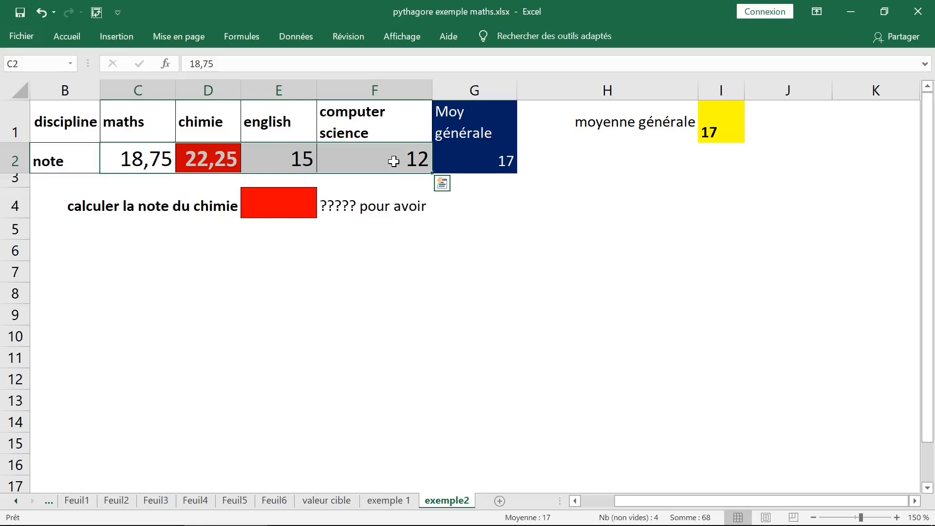
click(214, 158)
drag(636, 122, 731, 122)
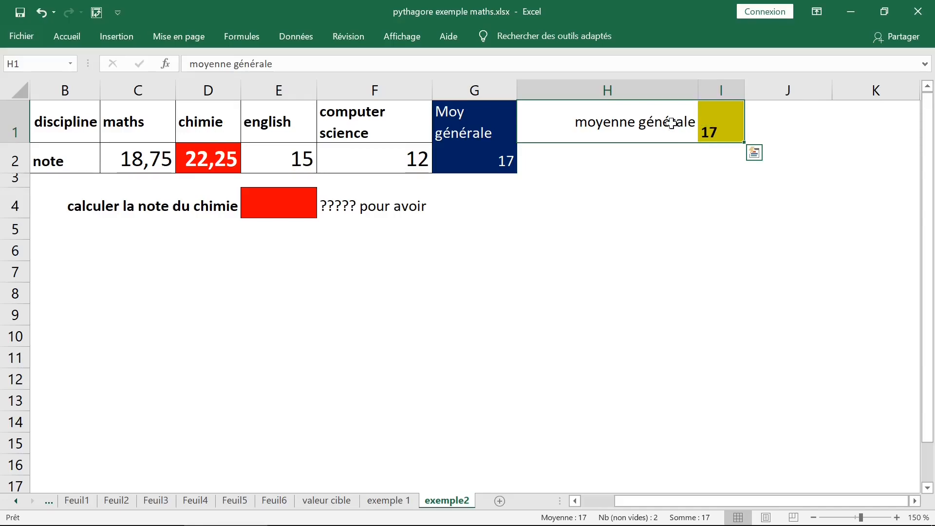
- Clear the chimie grade from D2 and duplicate the exemple2 sheet directly after the original
click(184, 157)
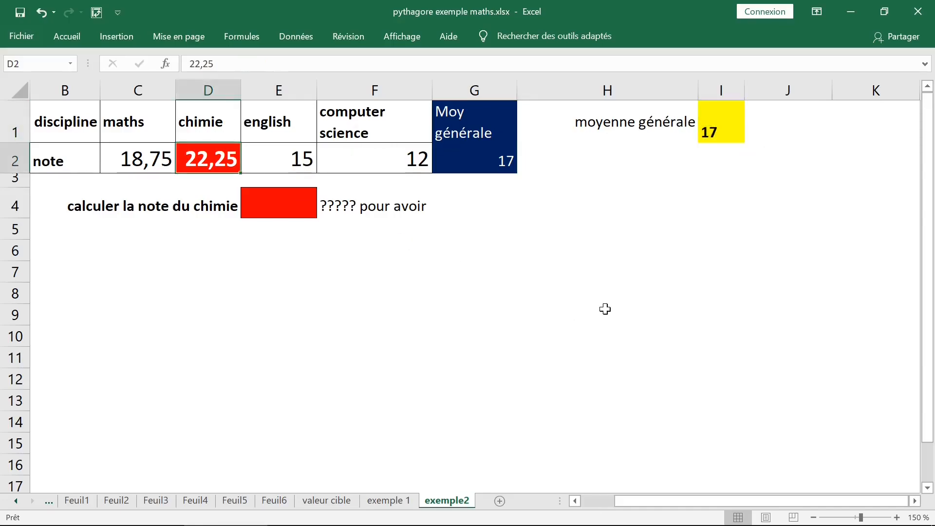
key(Delete)
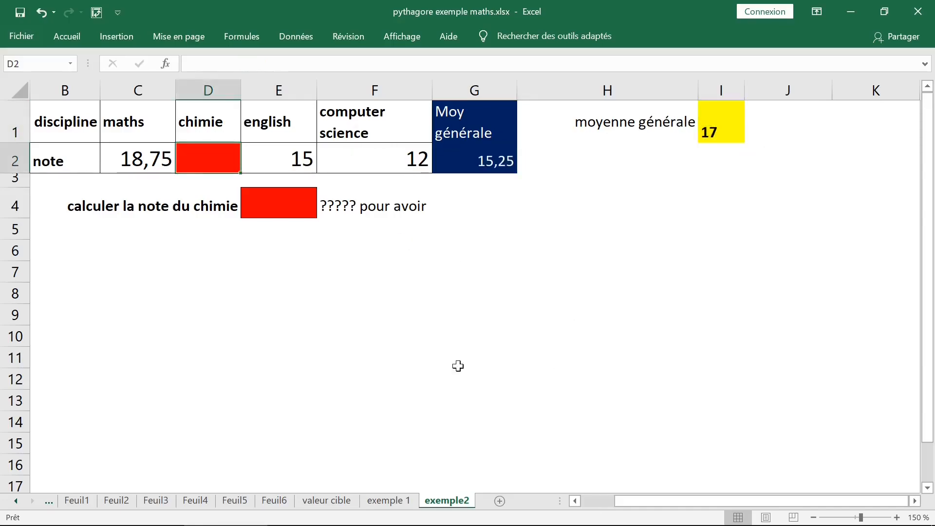
drag(462, 497, 522, 501)
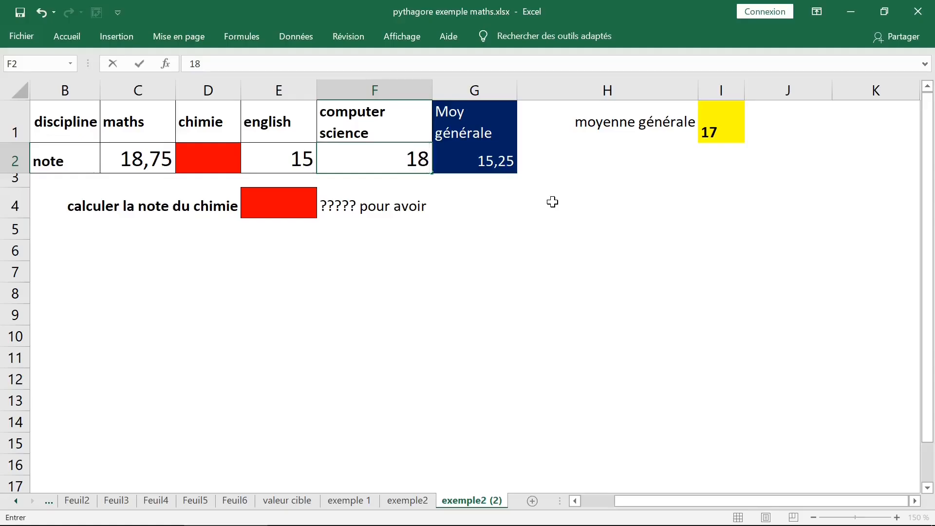
- On the duplicated sheet, set the computer science grade in F2 to 15 and the maths grade in C2 to 14
key(Return)
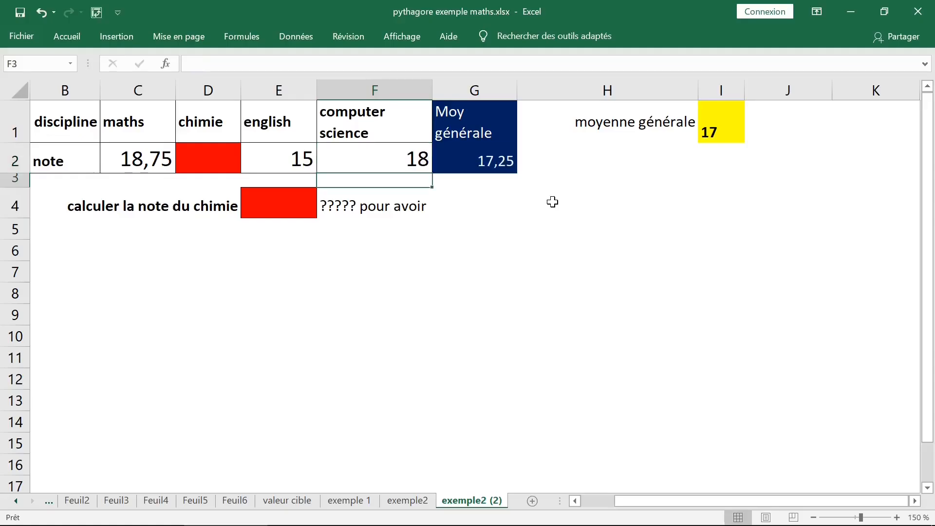
key(Up)
text(15)
key(Return)
click(150, 158)
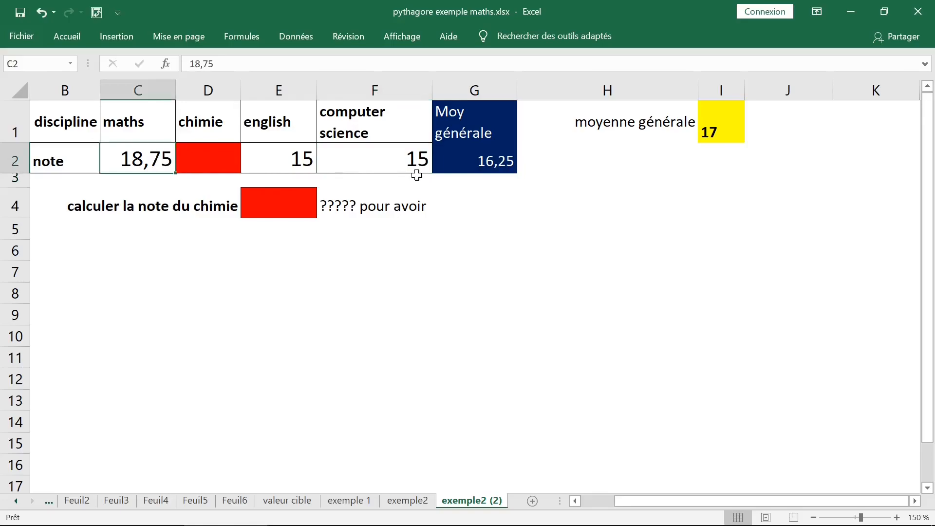
text(14)
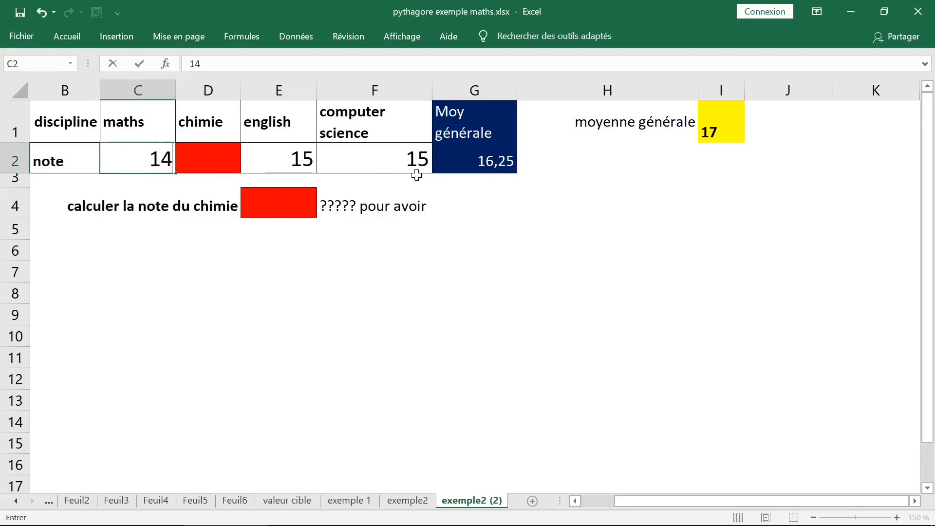
key(Return)
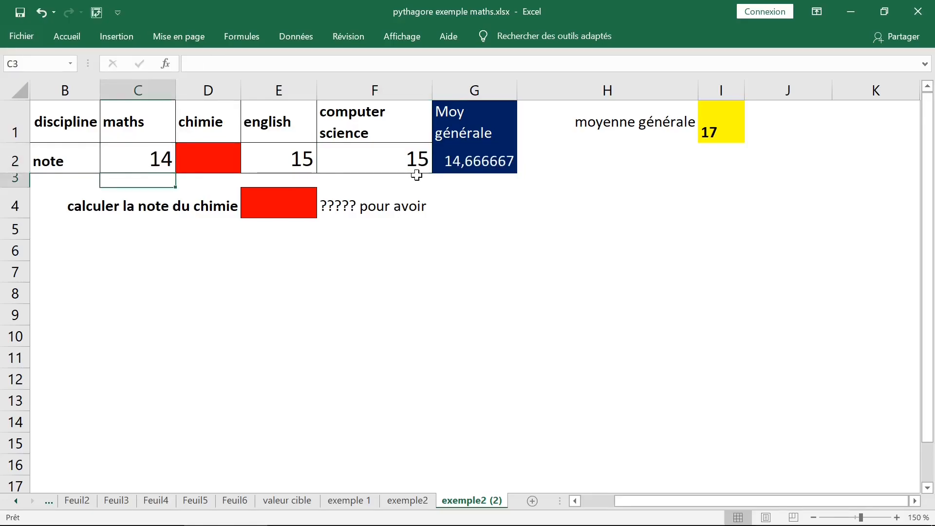
- Clear the general average formula from G2 on the duplicated sheet
click(493, 167)
key(Delete)
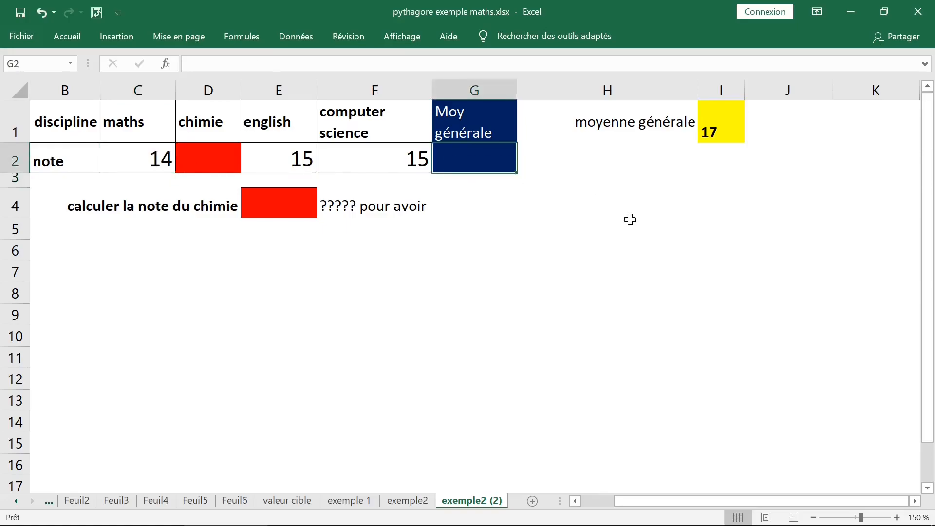
click(520, 225)
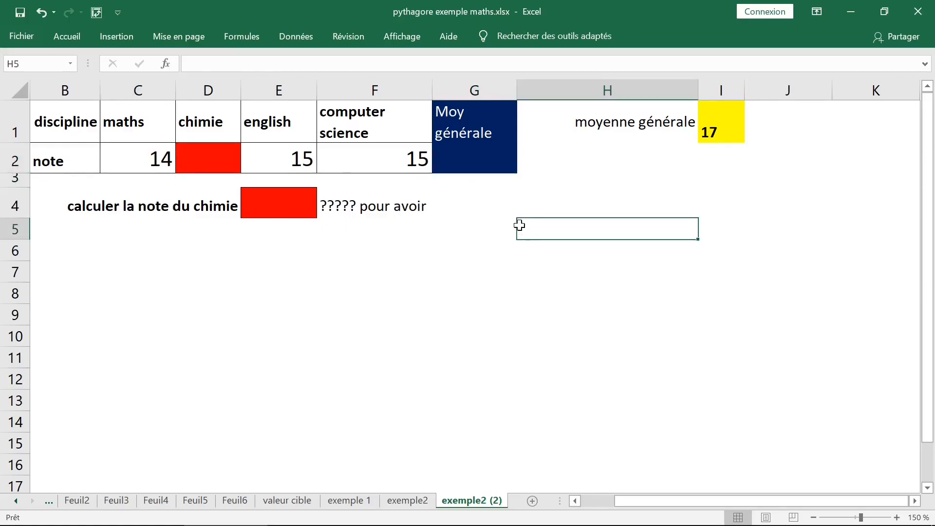
- Compute the general average in G2 with the MOYENNE function over the grades in C2:F2
click(469, 160)
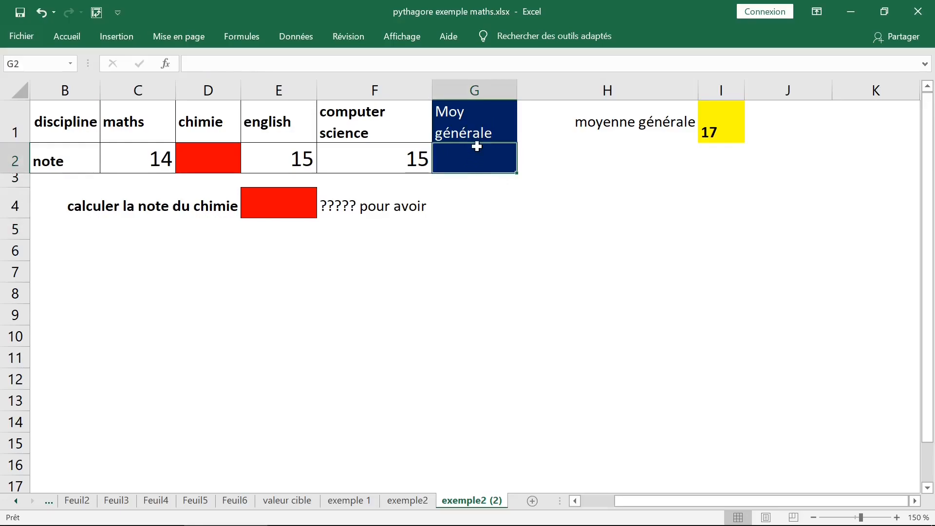
click(62, 43)
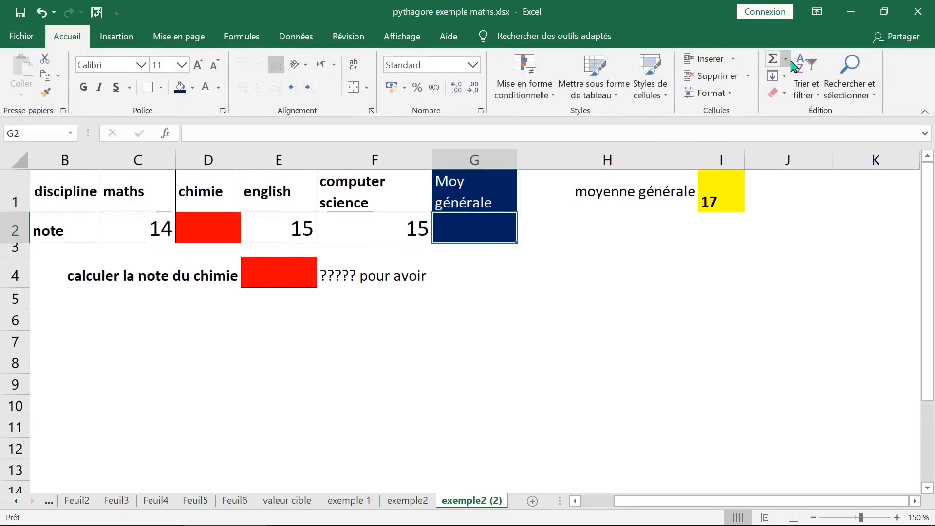
click(787, 61)
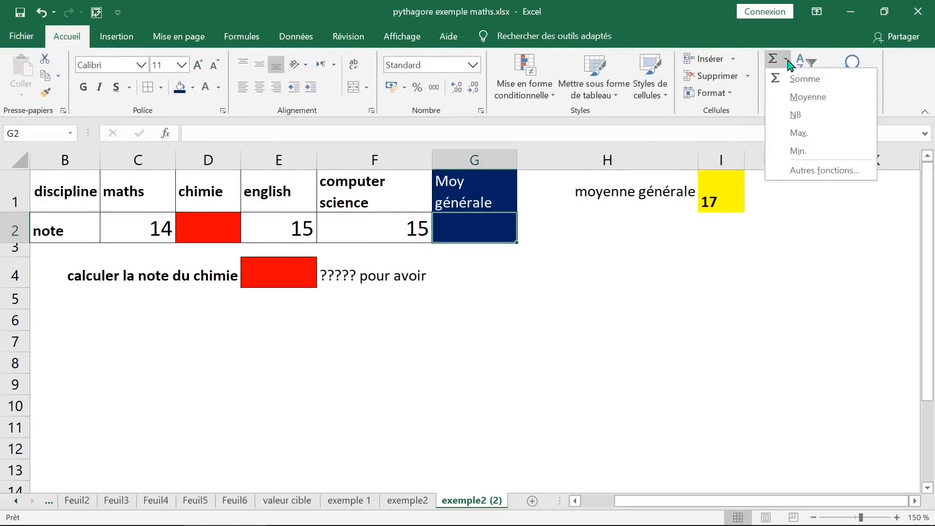
click(804, 98)
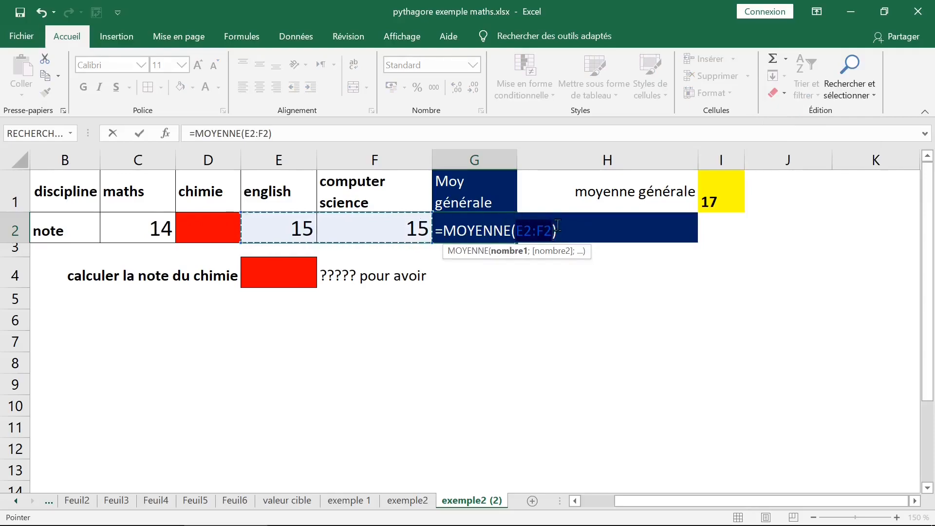
key(F2)
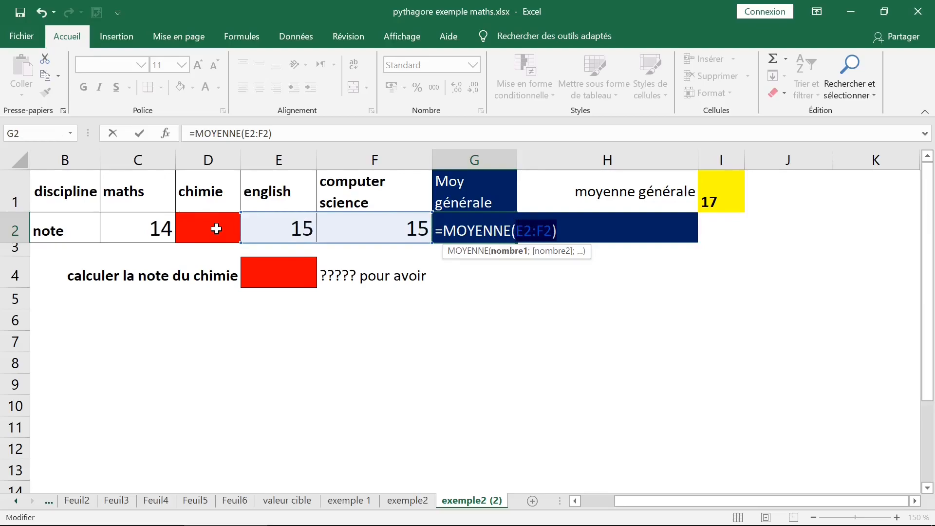
drag(123, 226, 372, 225)
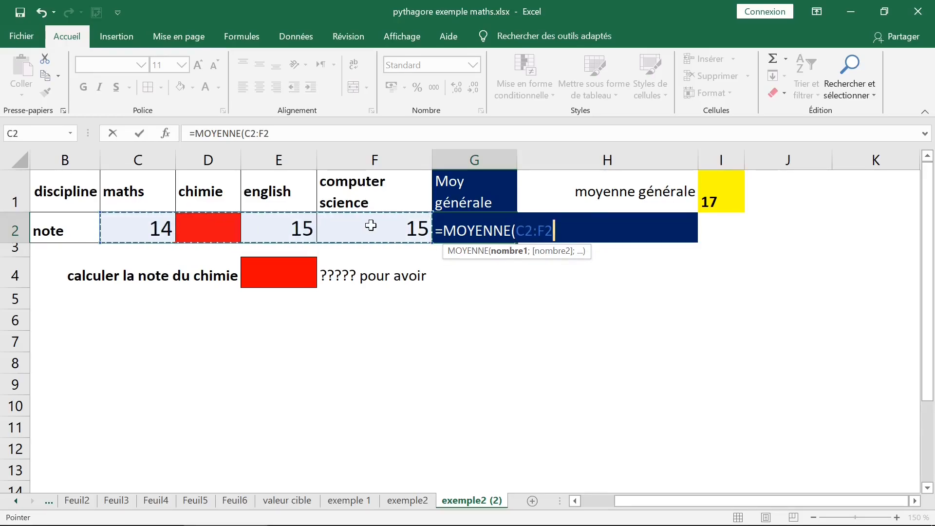
text())
key(Return)
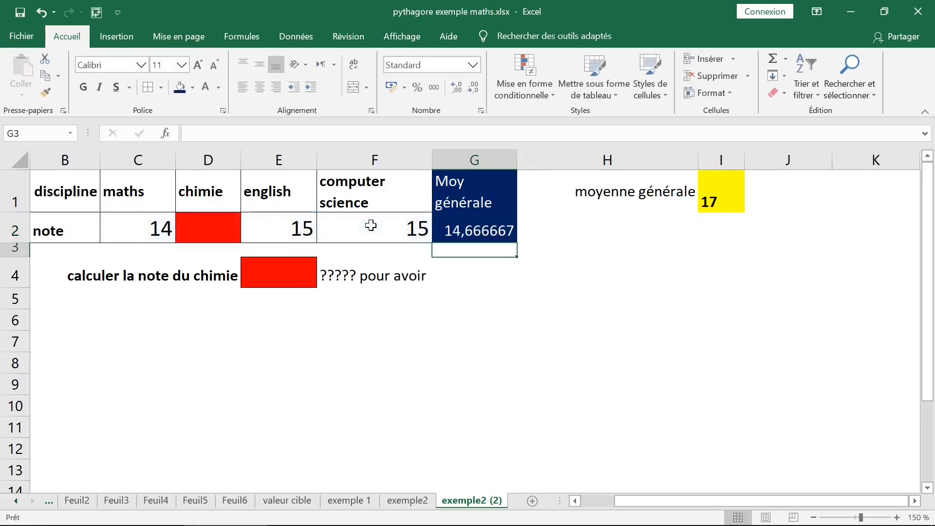
- Format the general average in G2 to show two decimal places and collapse the ribbon
click(475, 233)
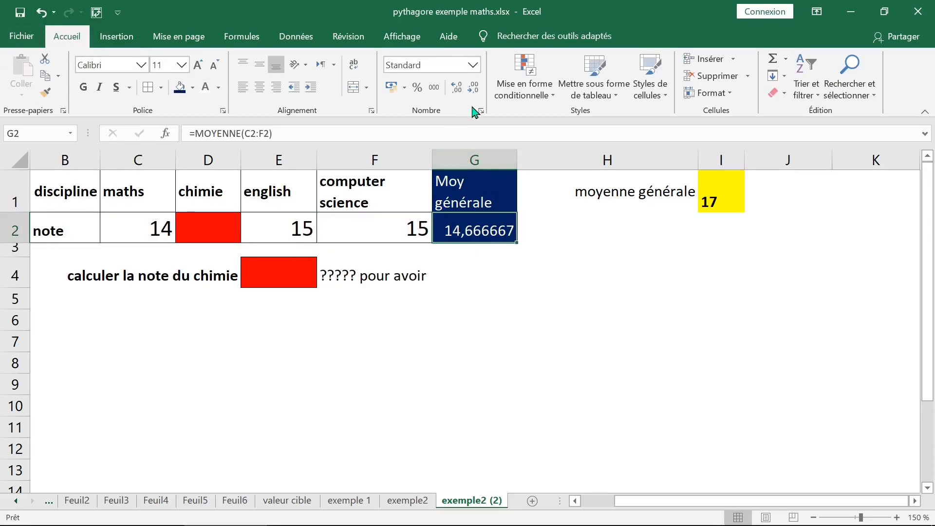
click(473, 90)
click(470, 92)
click(470, 92)
click(470, 93)
click(471, 93)
click(470, 93)
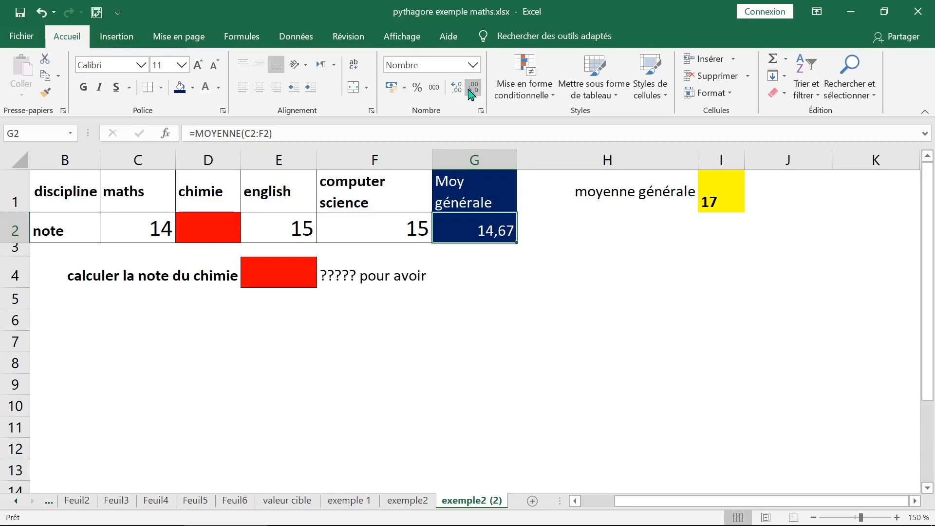
double_click(69, 38)
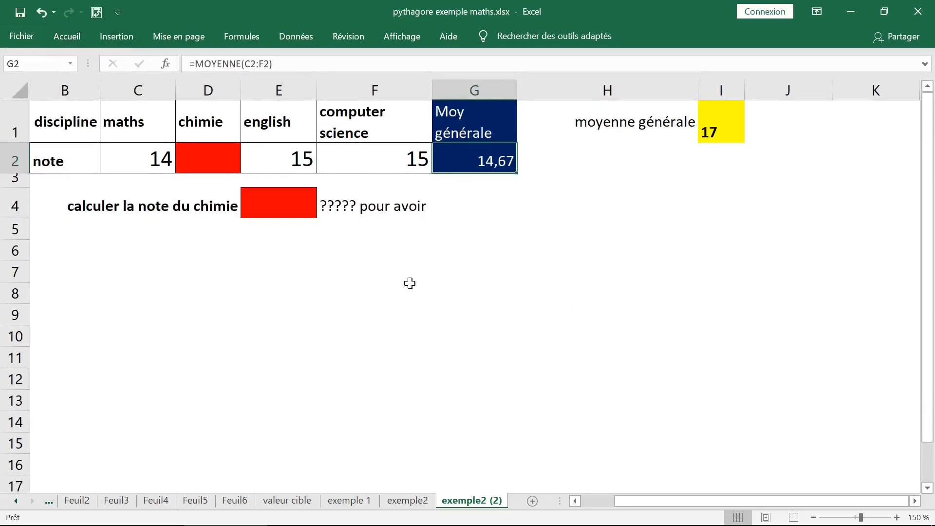
- Review the grades table in B1:G2, the empty chimie cell D2 and the target average in I1
click(77, 118)
drag(77, 118, 452, 166)
click(711, 130)
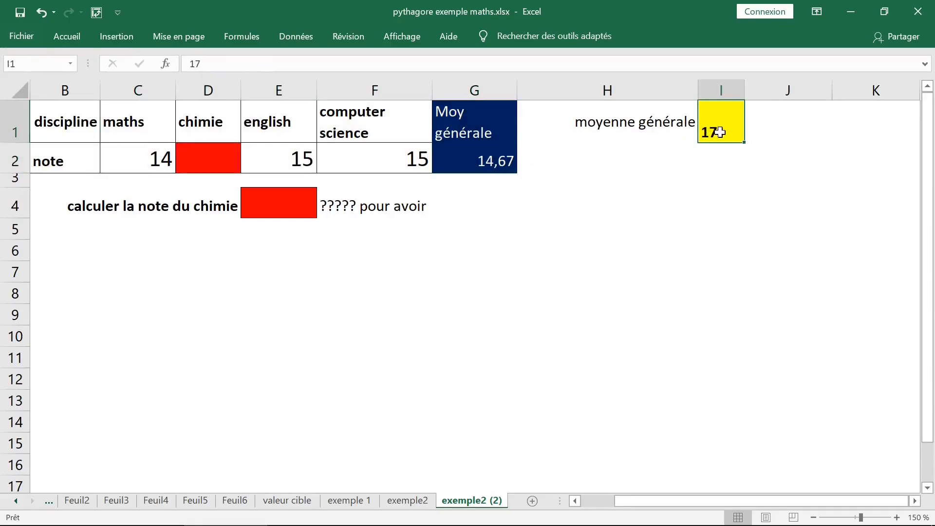
click(202, 155)
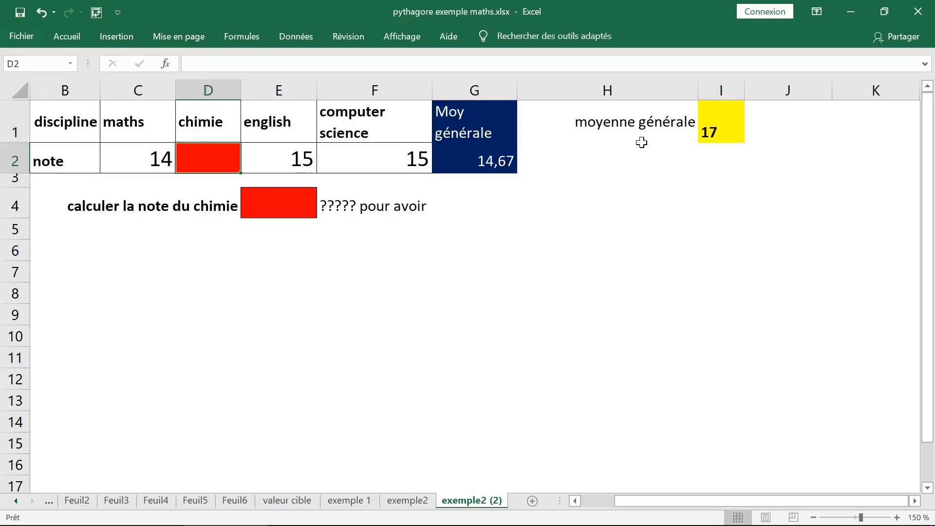
click(715, 132)
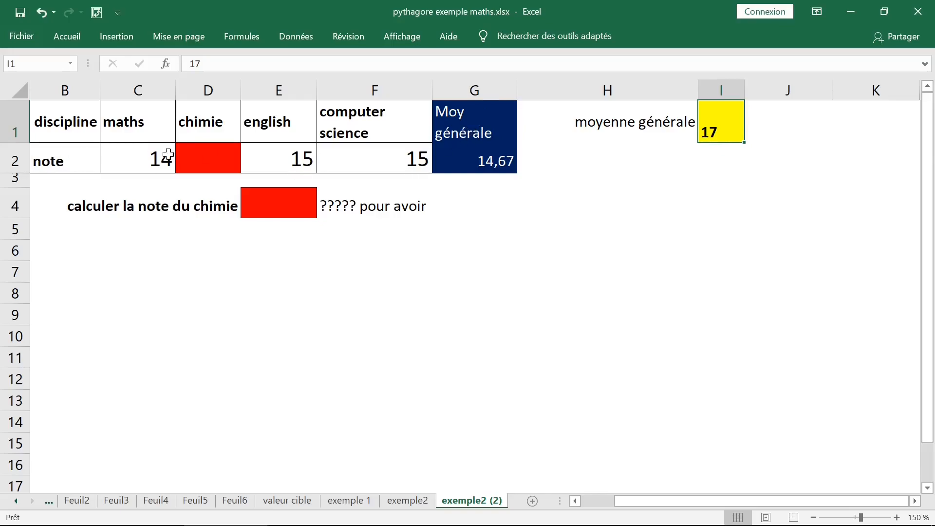
- Start a goal seek (Valeur cible) on the general average cell G2 with 17 as the value to reach
click(486, 163)
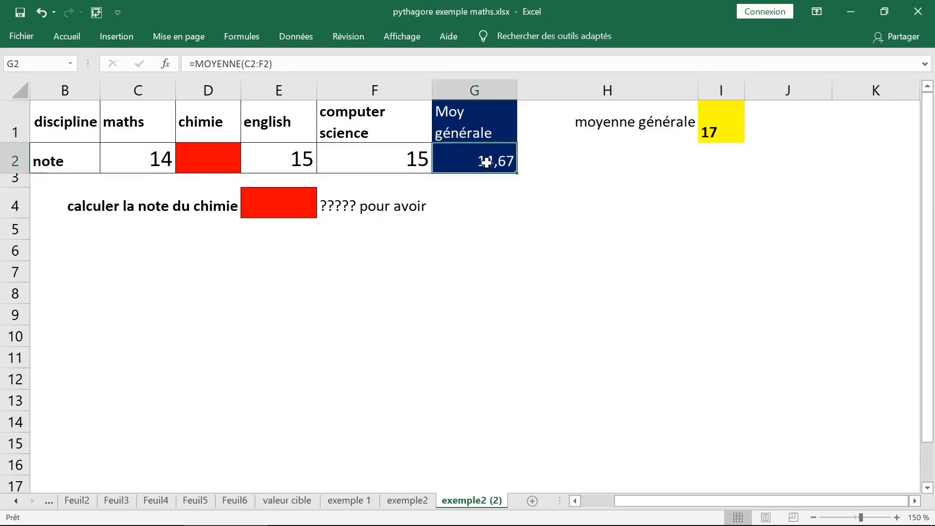
click(298, 38)
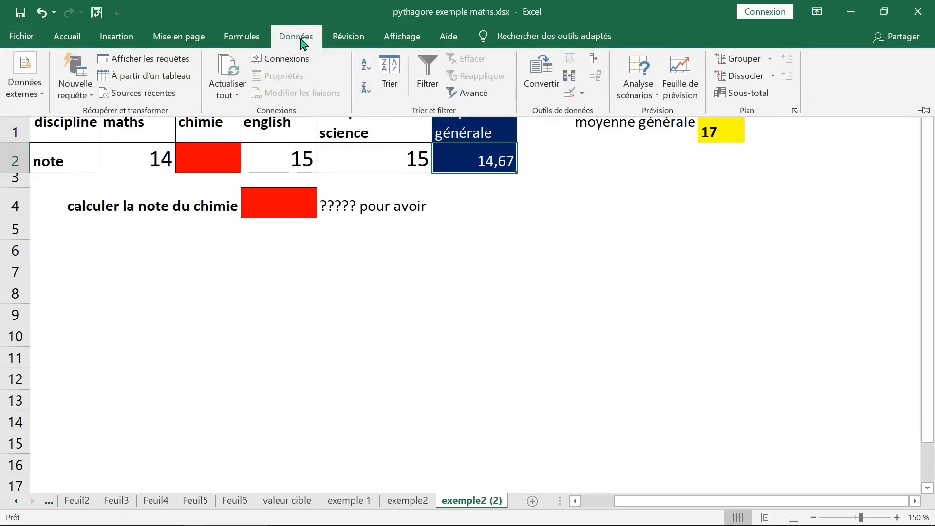
click(660, 92)
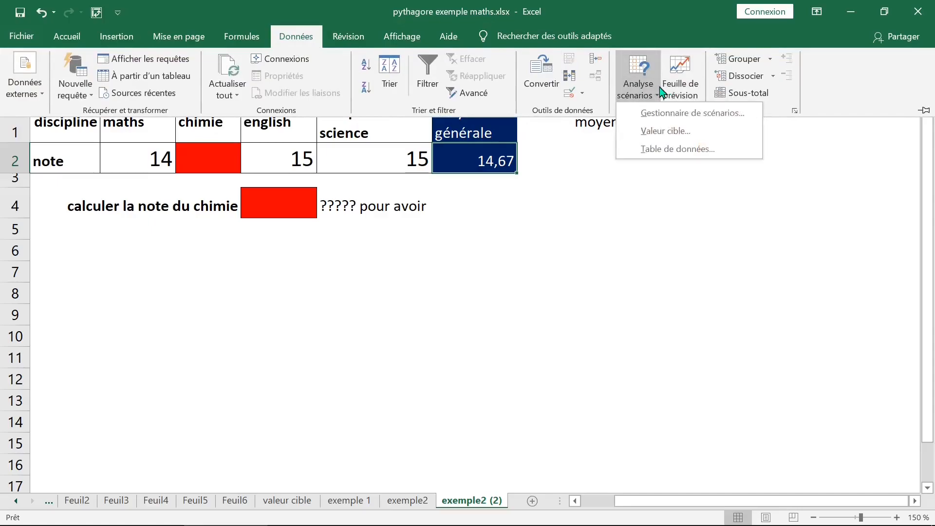
click(665, 131)
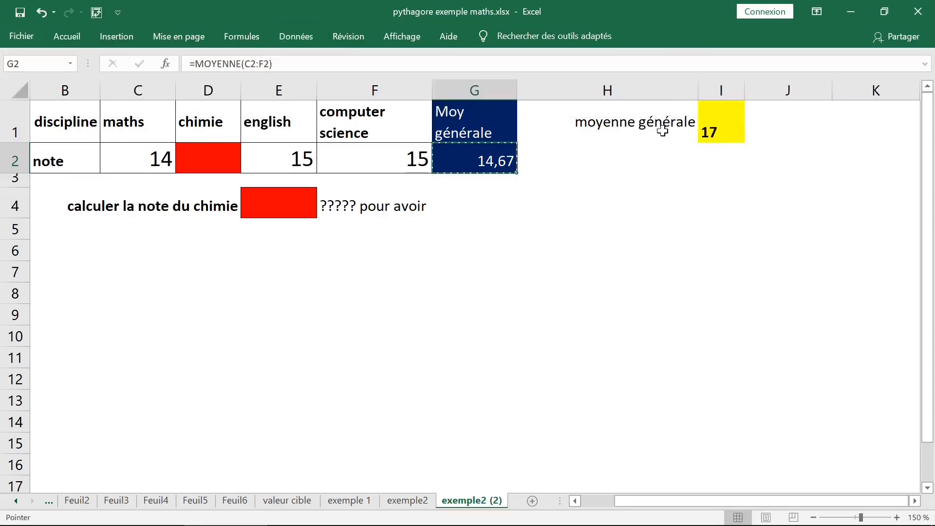
drag(725, 107, 648, 95)
click(681, 110)
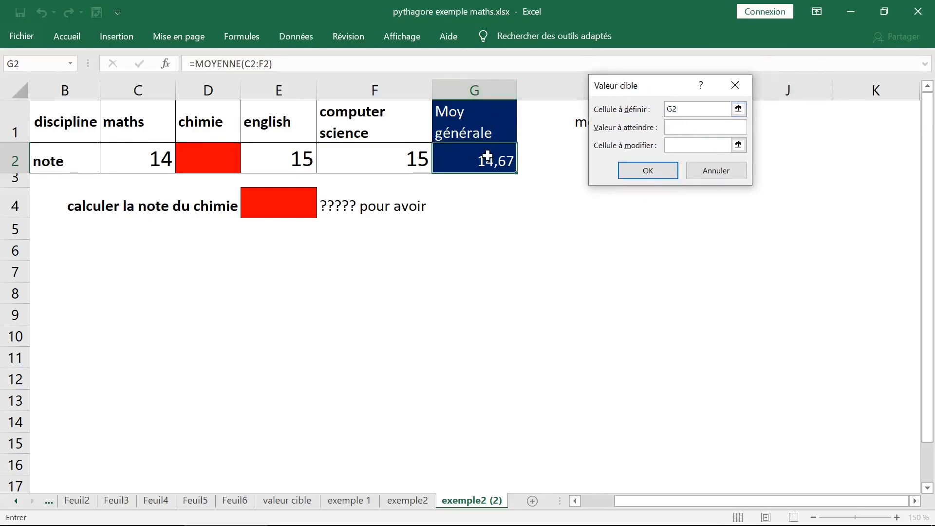
click(691, 129)
drag(672, 86, 654, 169)
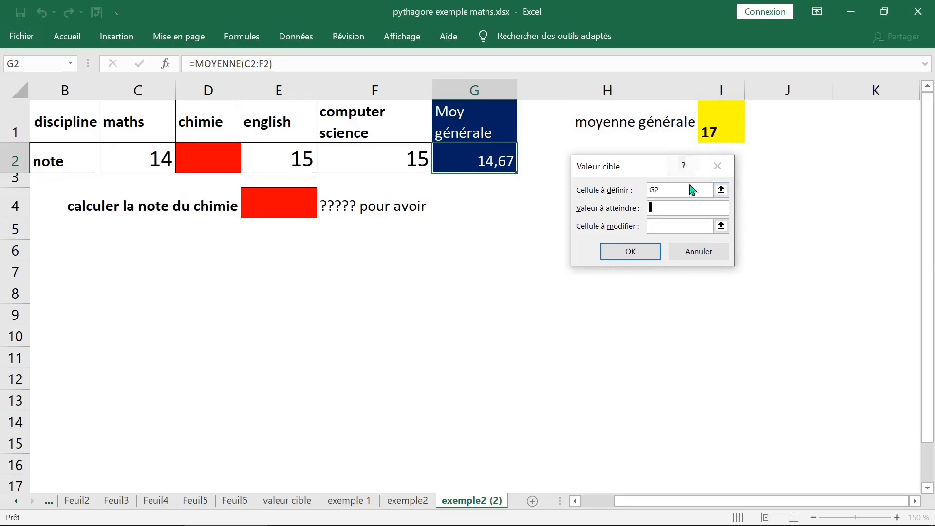
text(17)
- Set the chimie grade cell D2 as the cell to modify, run the goal seek and accept the solution
drag(648, 167, 657, 116)
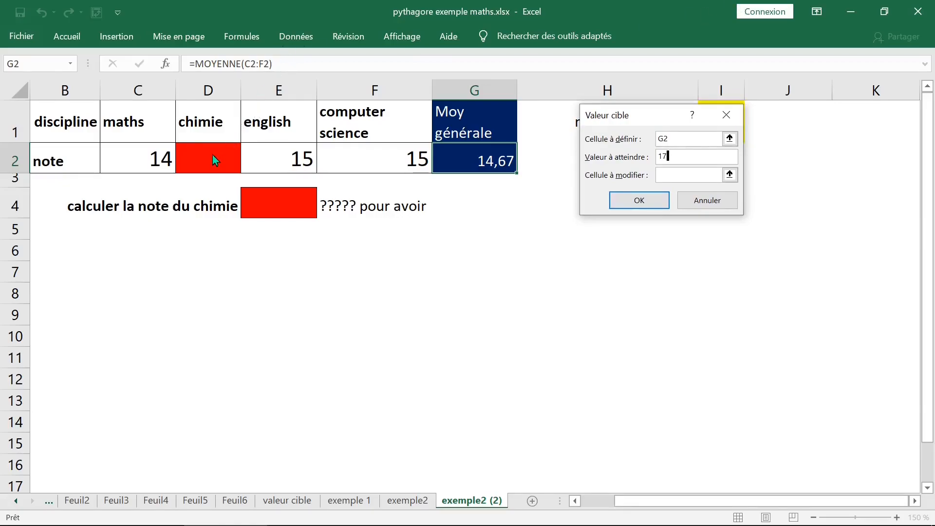
key(Tab)
click(730, 176)
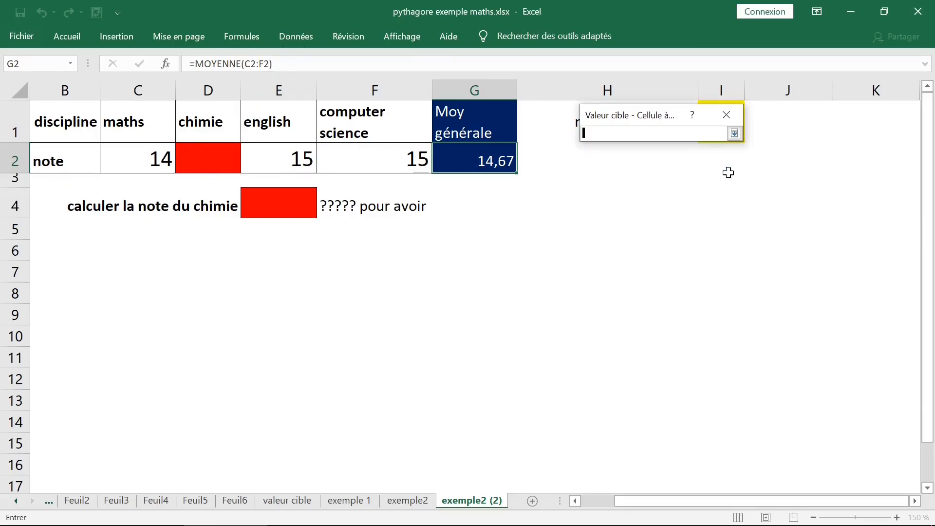
click(219, 157)
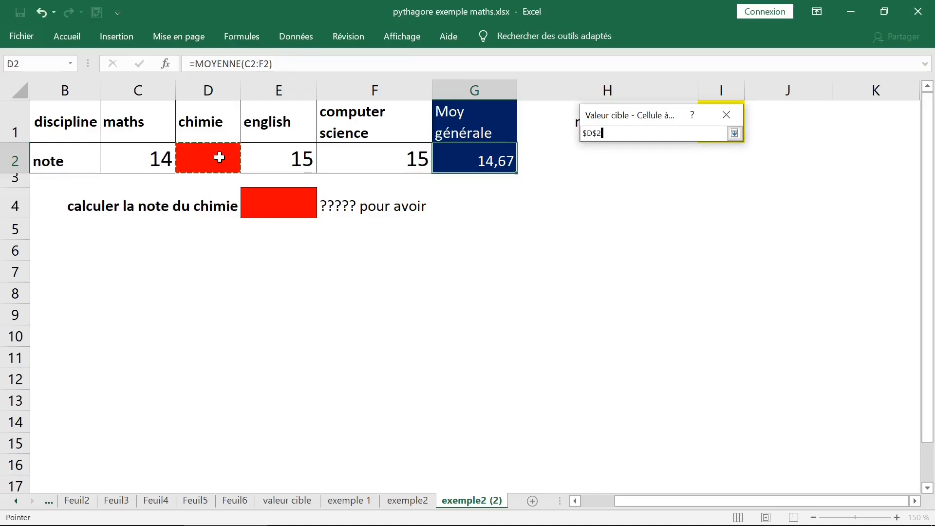
click(734, 133)
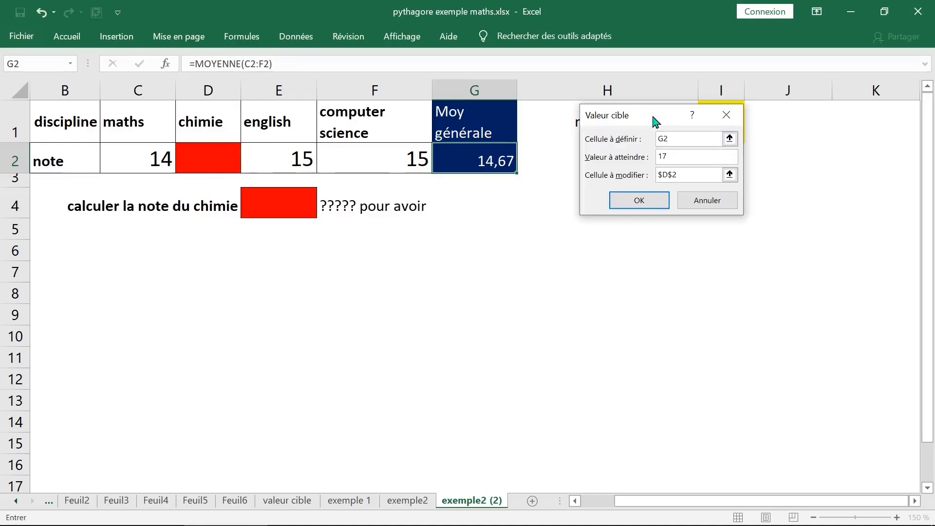
drag(653, 119, 647, 99)
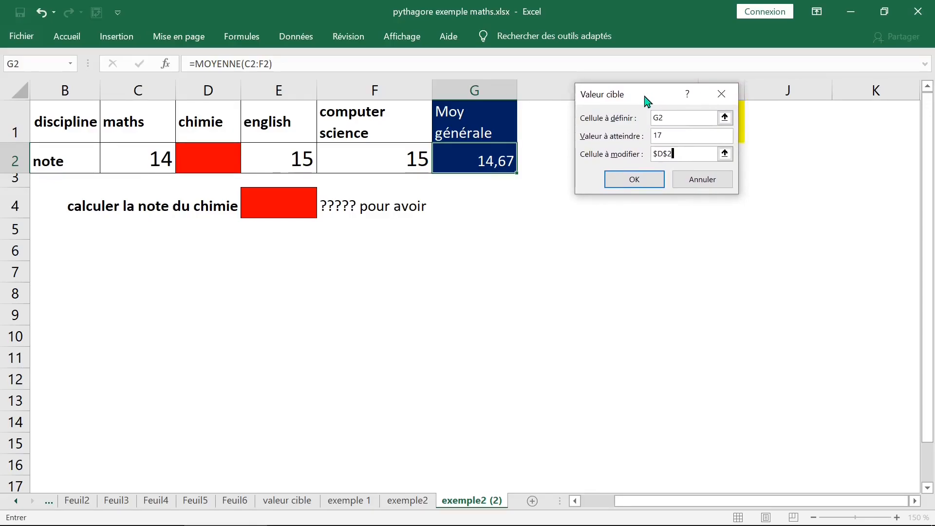
click(627, 181)
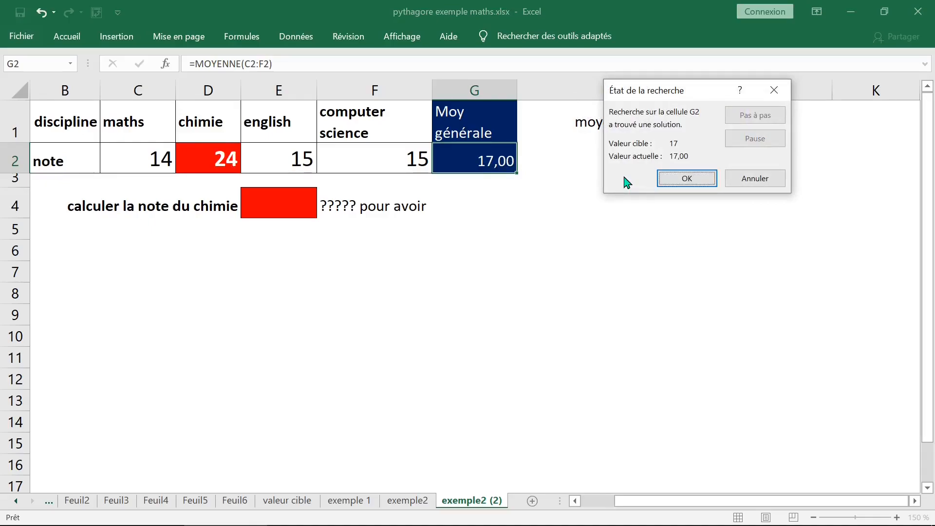
click(684, 179)
- Compare the general average in G2 with the target in I1 and check the solved chimie grade in D2
click(711, 129)
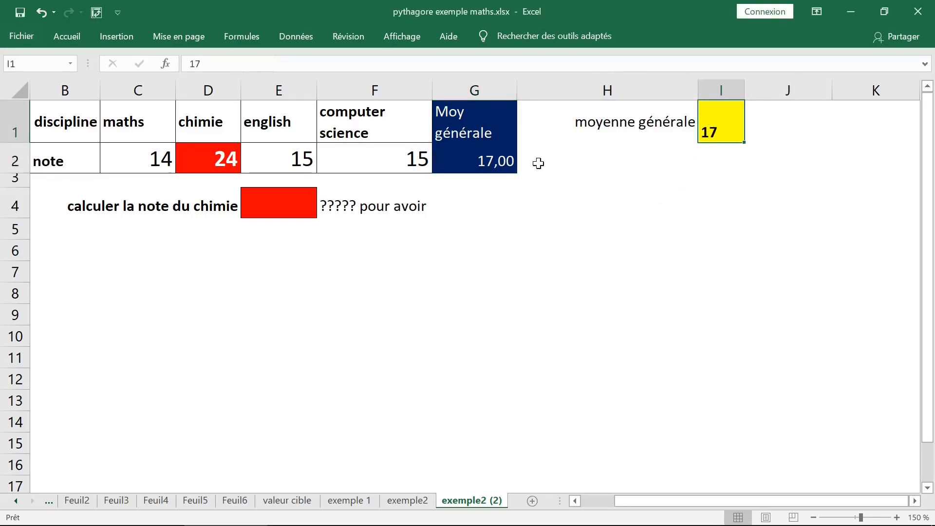
click(487, 163)
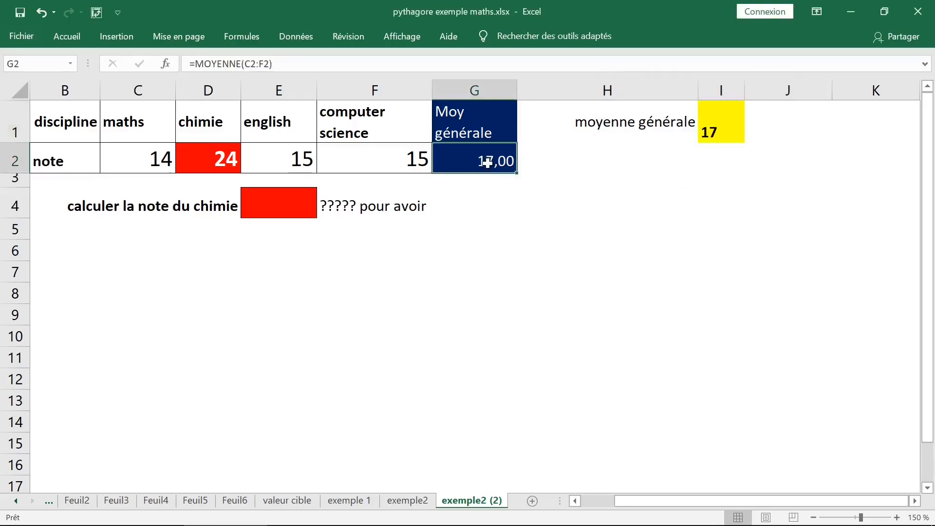
click(721, 130)
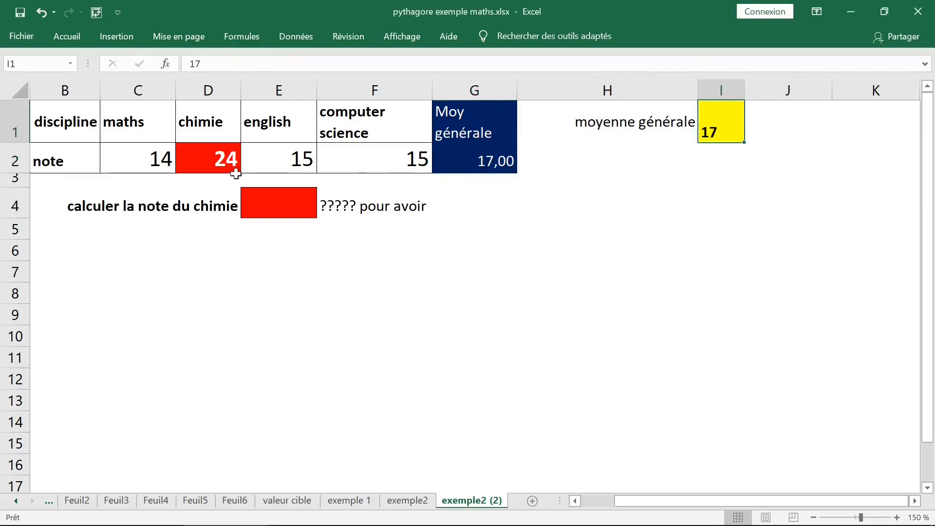
click(205, 152)
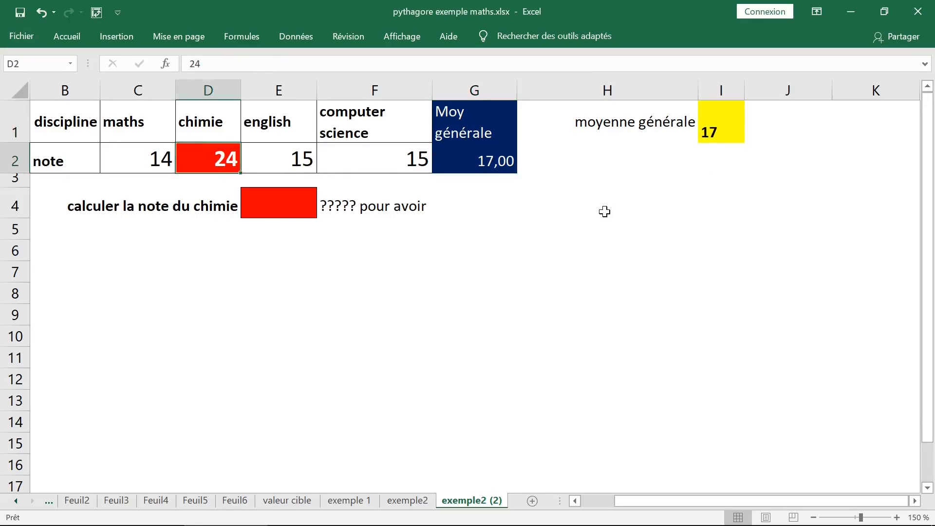